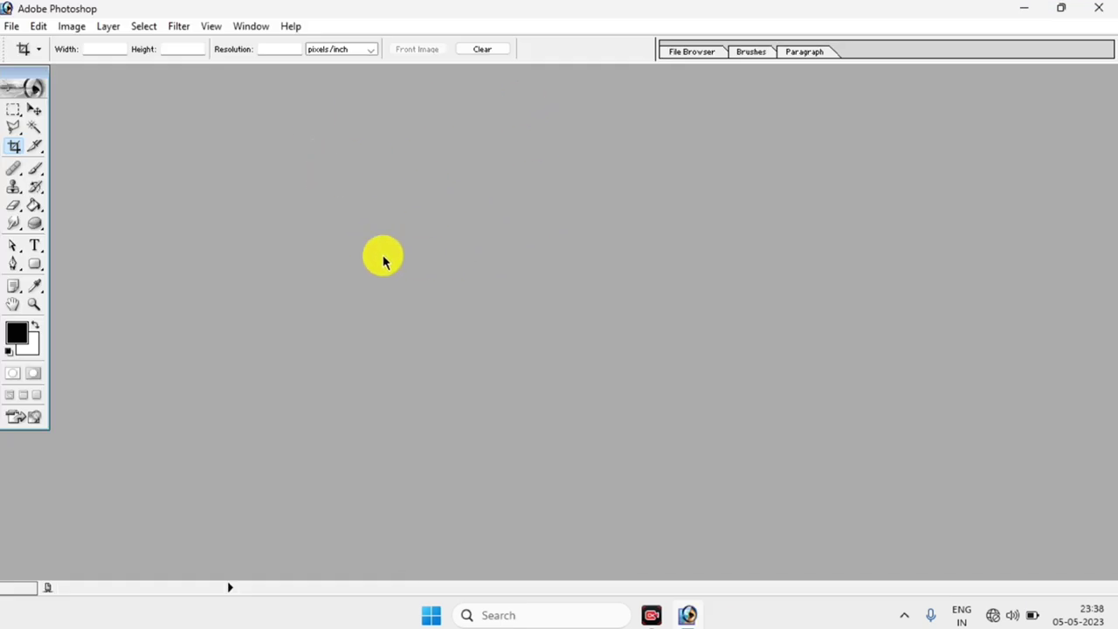
- Minimize the empty Photoshop window to reveal the Windows desktop
left_click(687, 615)
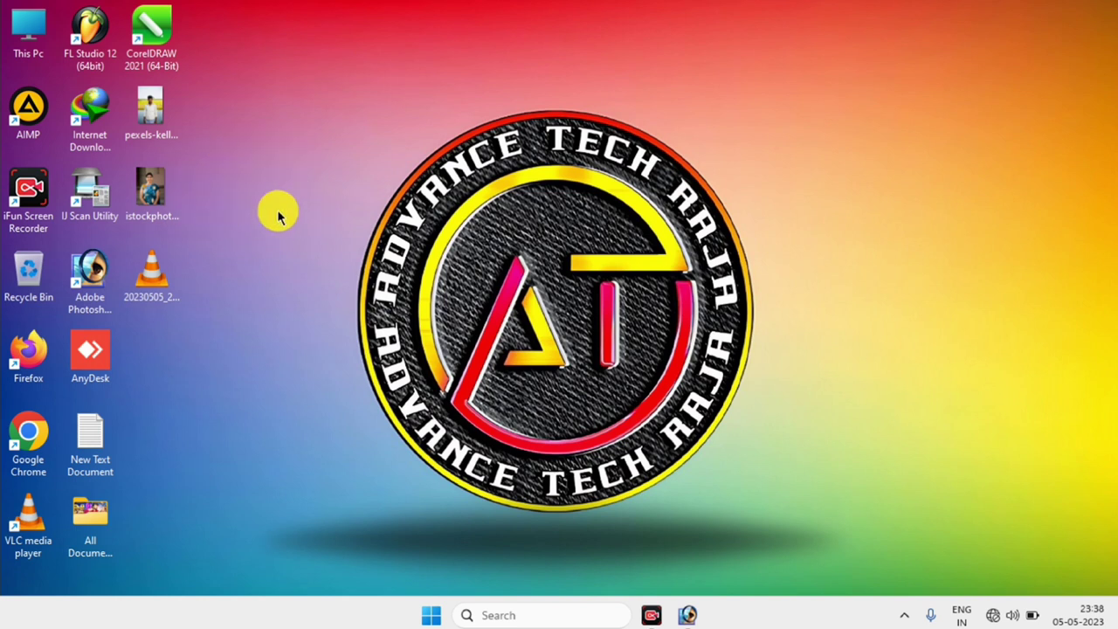
- Select the man's and woman's photo files on the desktop and drop them onto Photoshop
left_click_drag(220, 219, 155, 105)
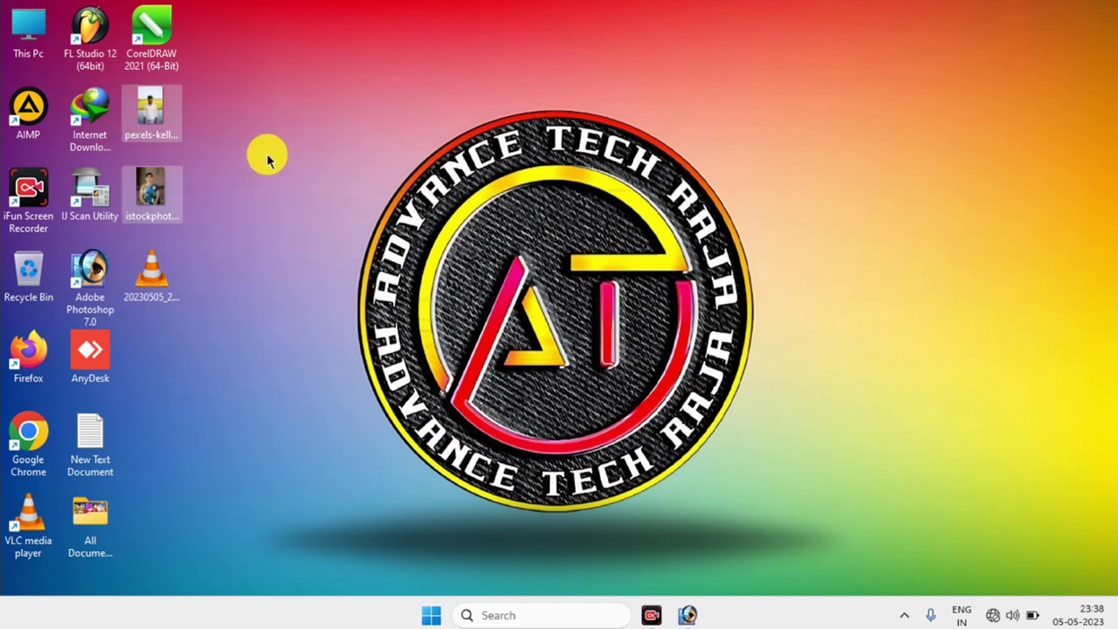
mouse_move(147, 109)
left_mouse_down()
mouse_move(689, 616)
mouse_move(559, 387)
mouse_move(337, 260)
left_mouse_up()
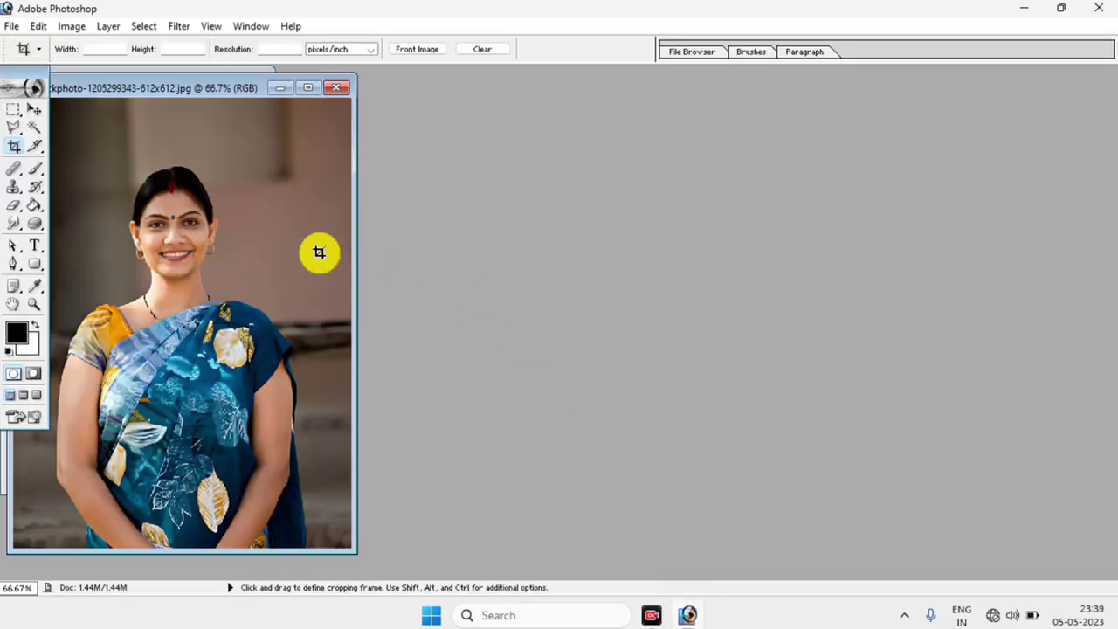
- Minimize the man's photo, maximize the woman's photo to fit the screen, and show the Layers panel
left_click_drag(187, 89, 723, 97)
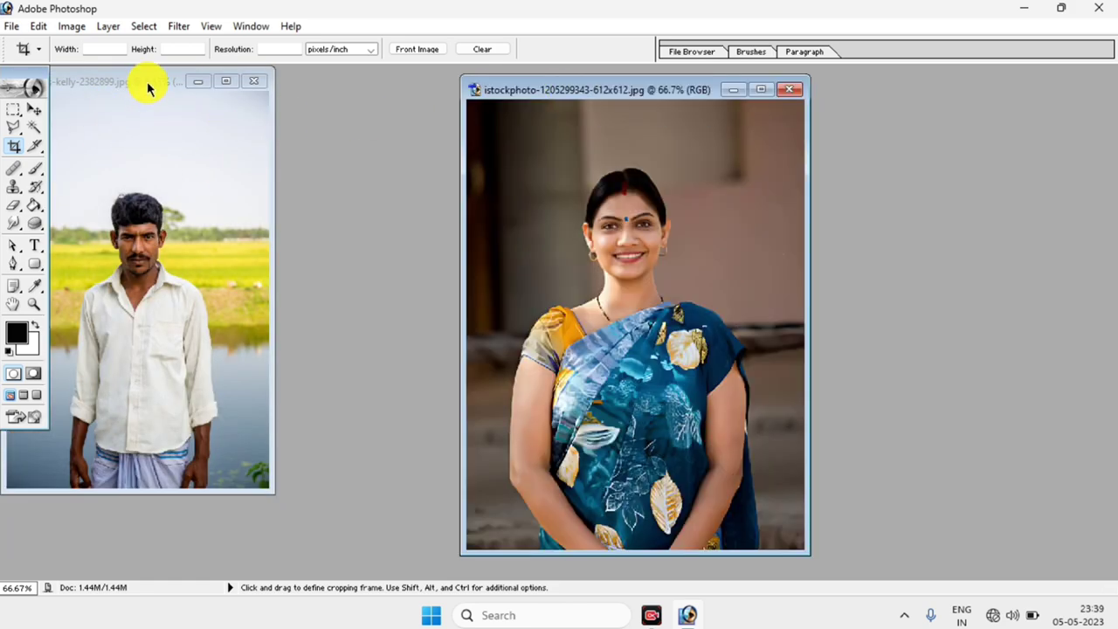
left_click_drag(137, 87, 173, 94)
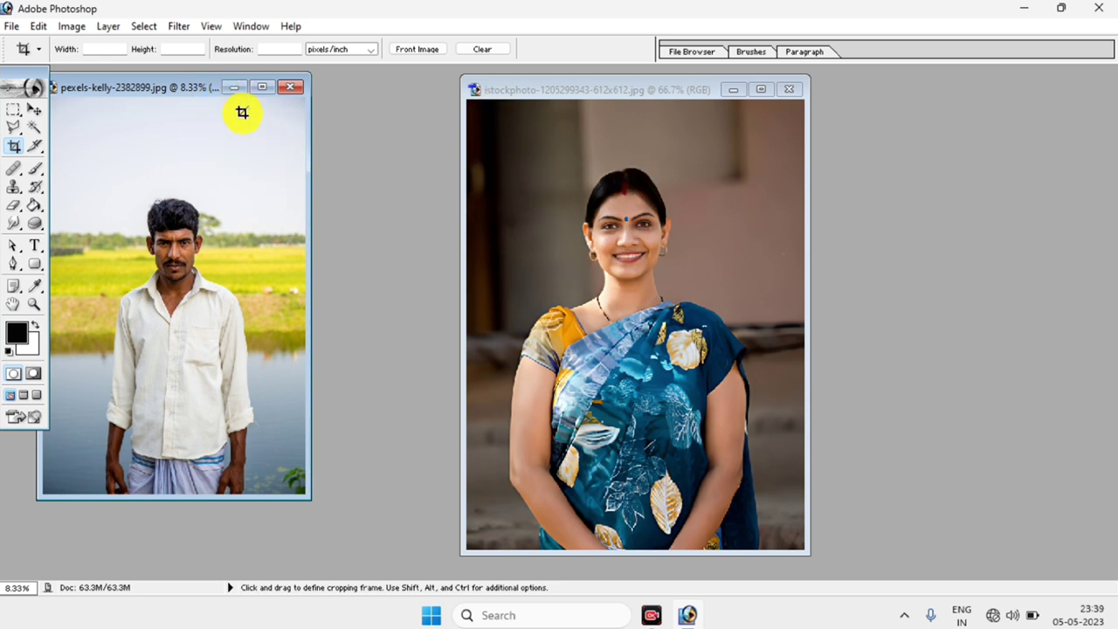
left_click(234, 90)
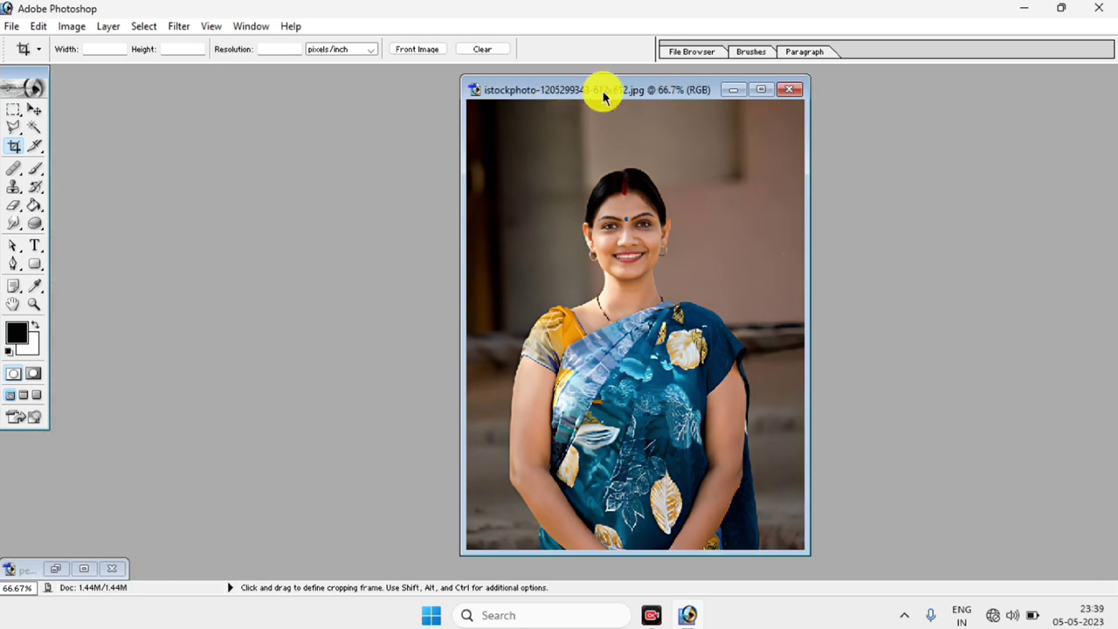
left_click(760, 89)
key("ctrl+0")
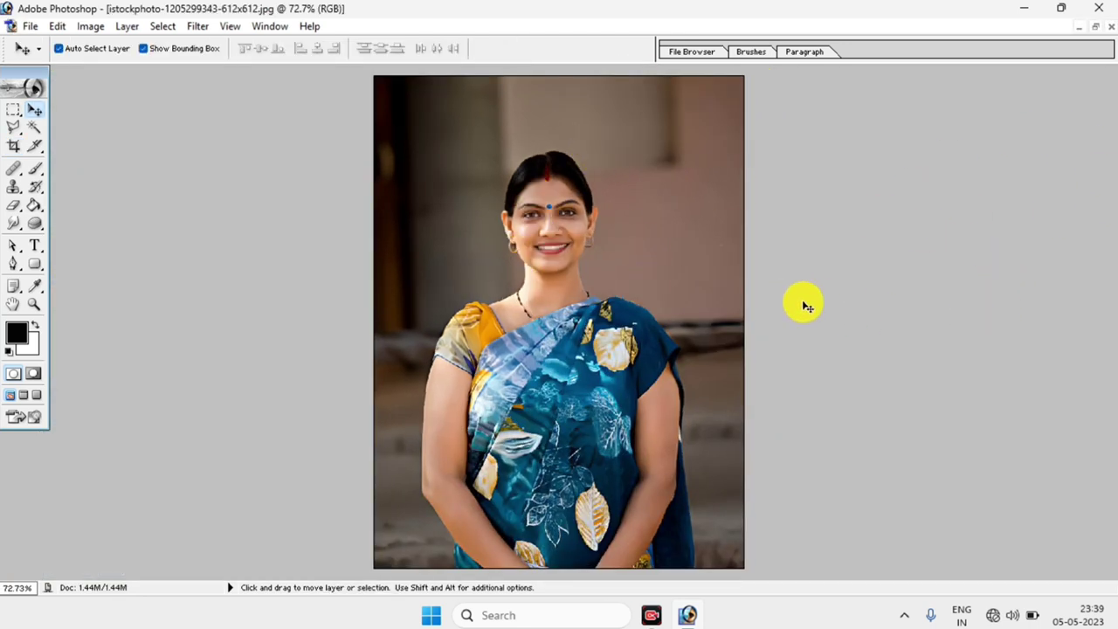
left_click(271, 28)
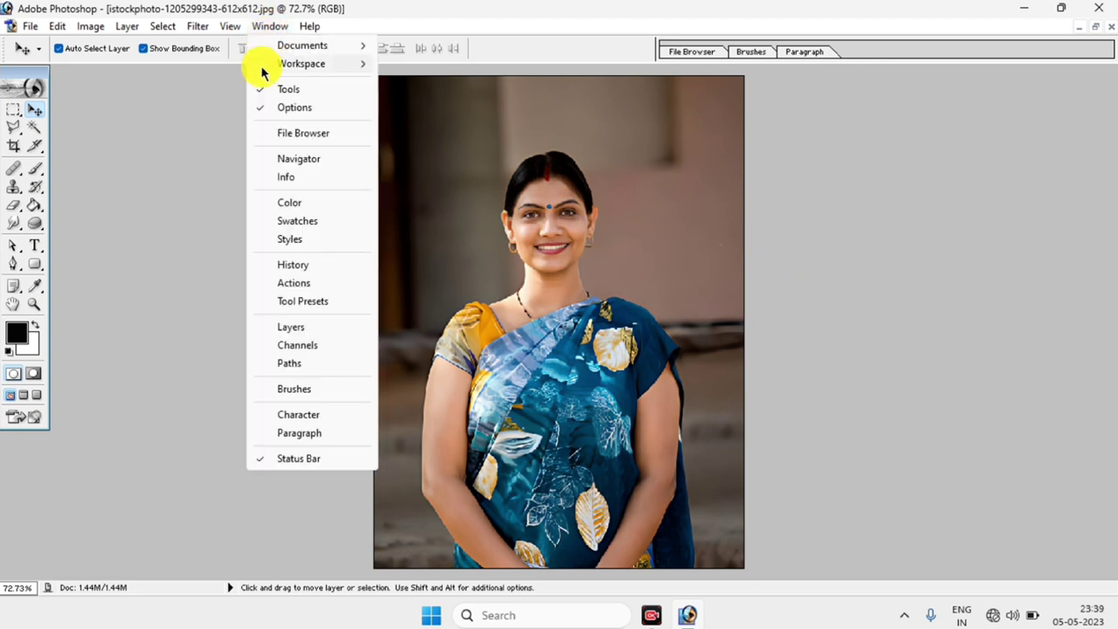
left_click(311, 332)
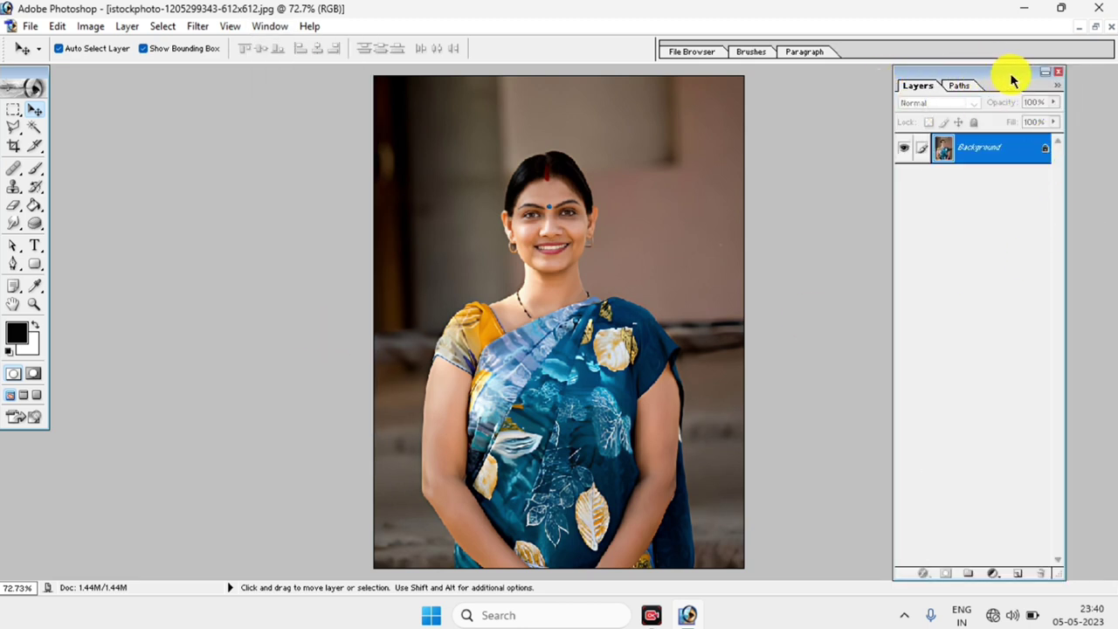
- Crop the woman's portrait to her head and shoulders, with crop width and height cleared
left_click_drag(987, 79, 1040, 78)
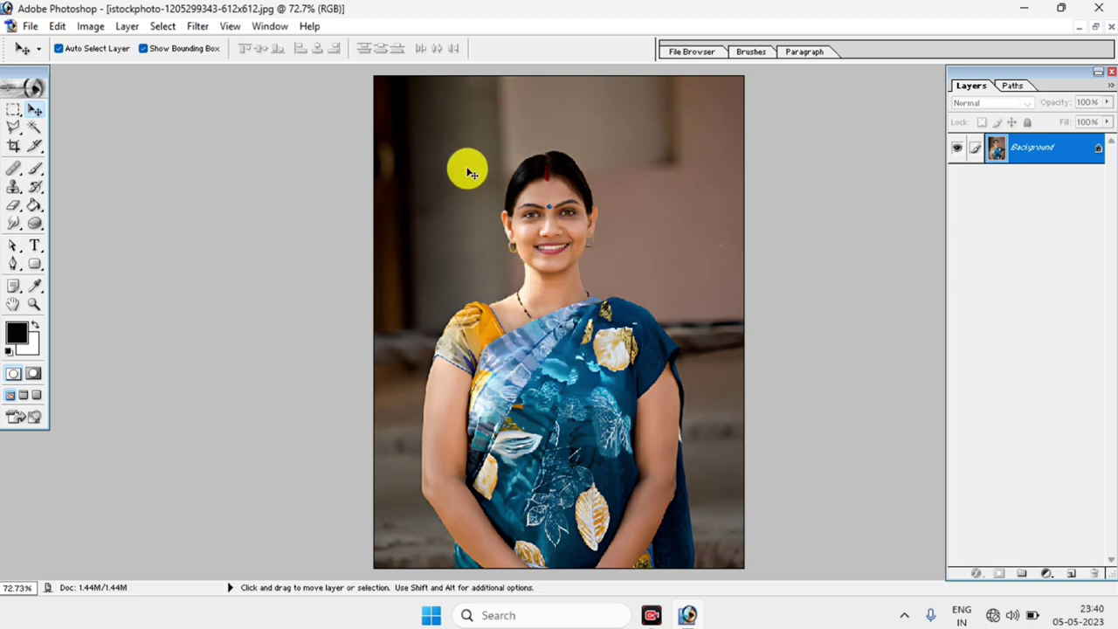
left_click(13, 145)
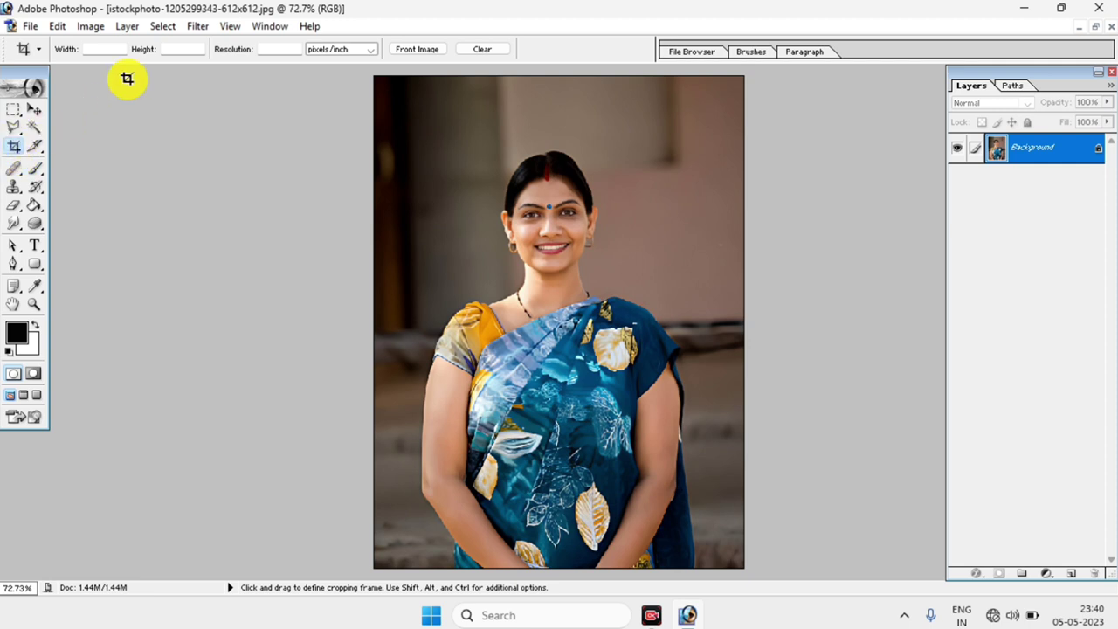
left_click(94, 49)
left_click(170, 49)
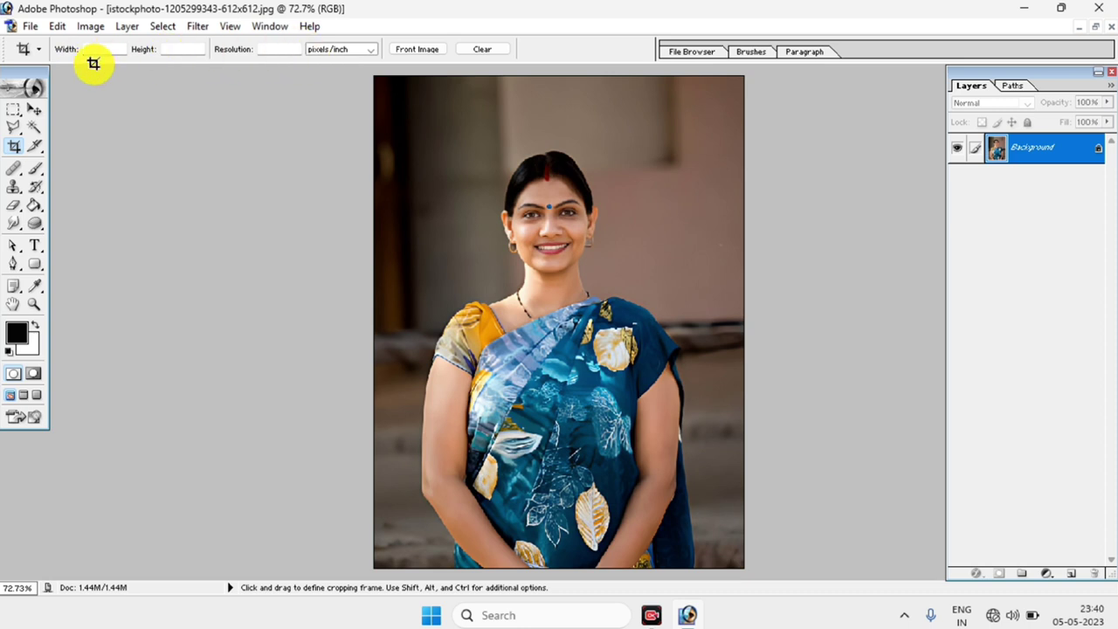
mouse_move(435, 138)
left_mouse_down()
mouse_move(644, 388)
mouse_move(676, 401)
left_mouse_up()
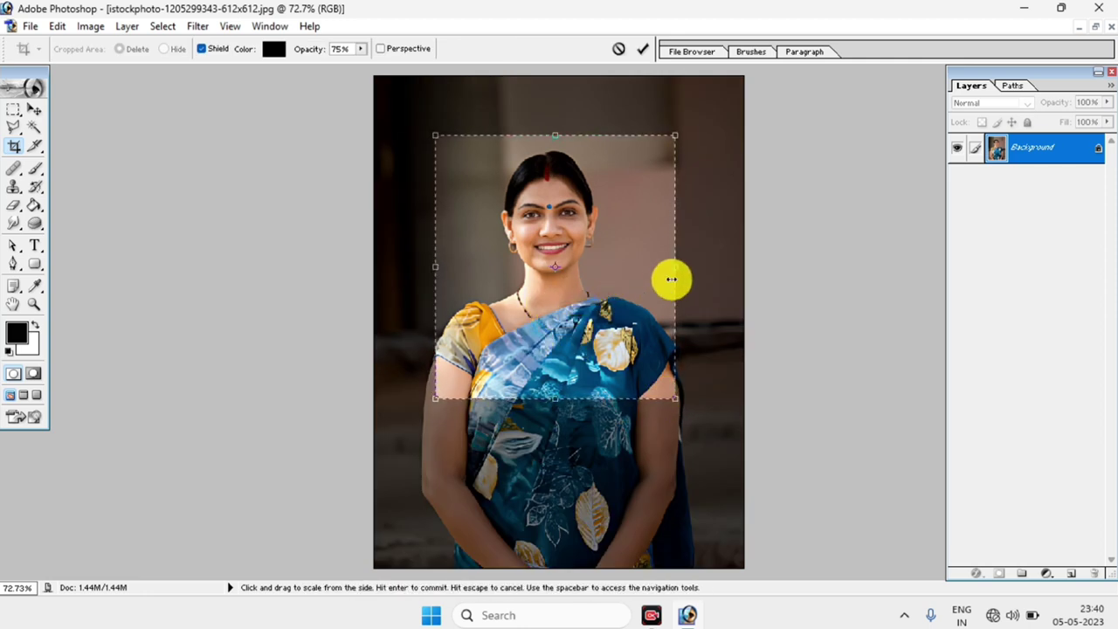
mouse_move(670, 276)
left_mouse_down()
mouse_move(701, 270)
mouse_move(671, 263)
left_mouse_up()
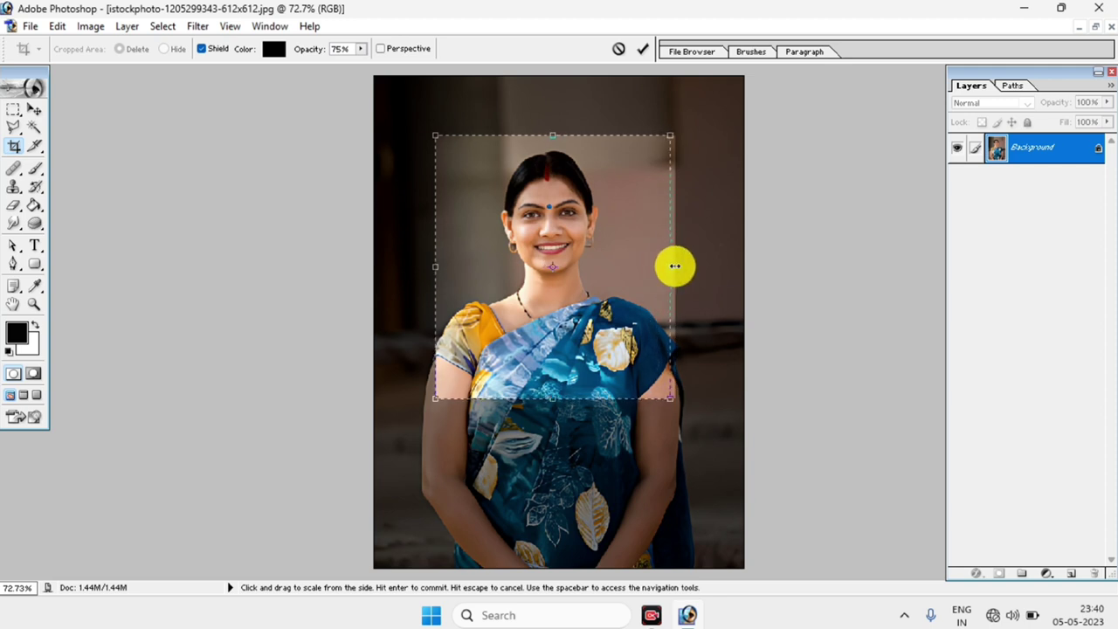
left_click(619, 287)
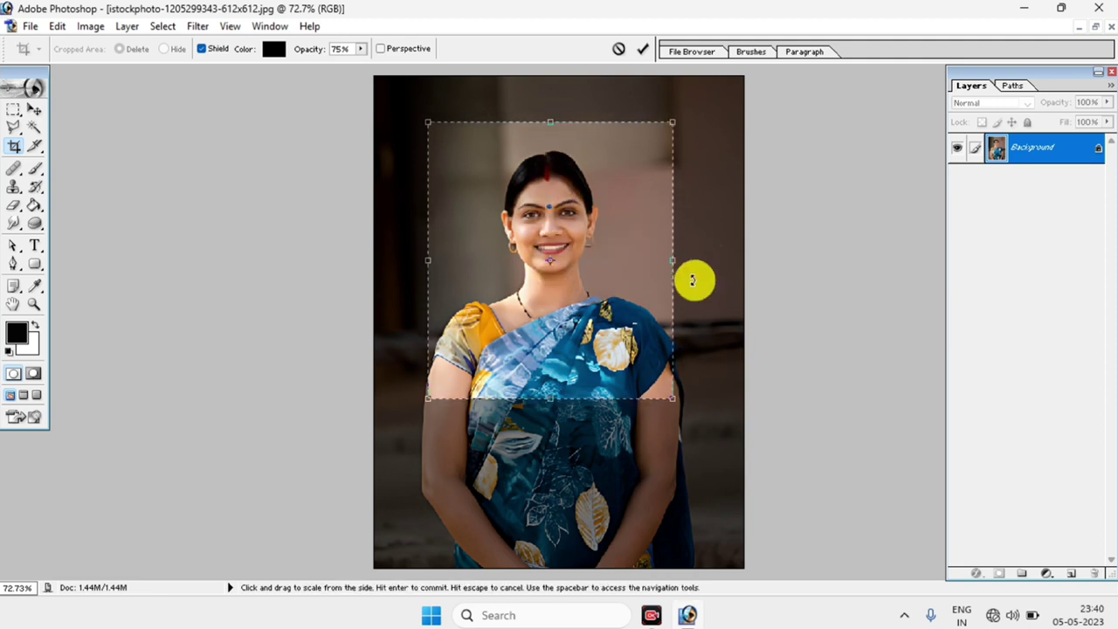
left_click(645, 51)
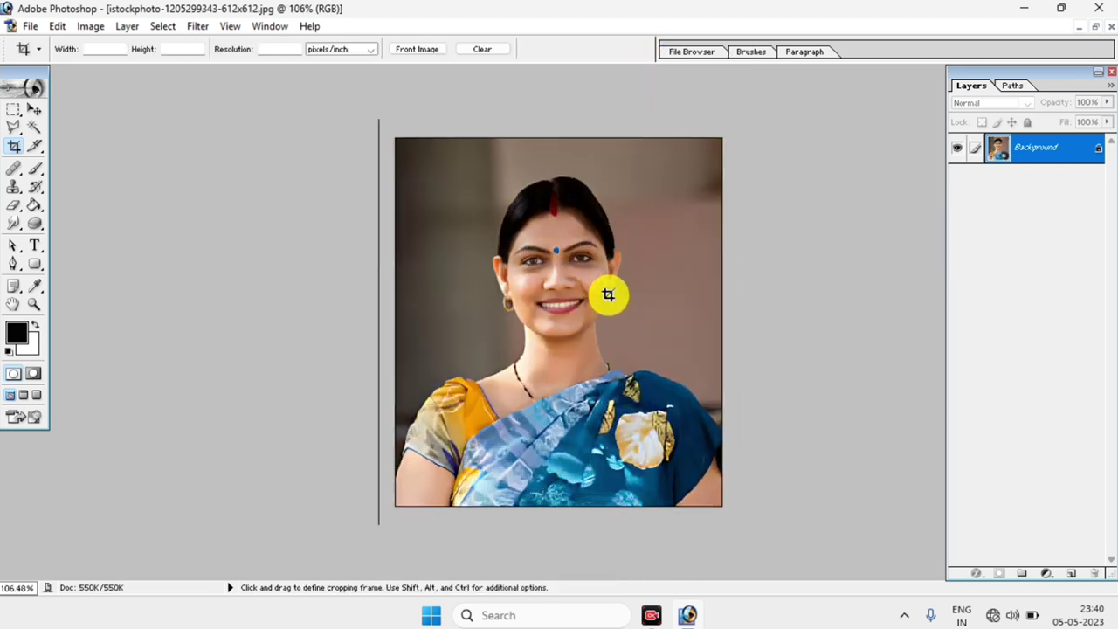
- Convert the cropped photo's Background into an editable Layer 0
key("ctrl+0")
key("ctrl+0")
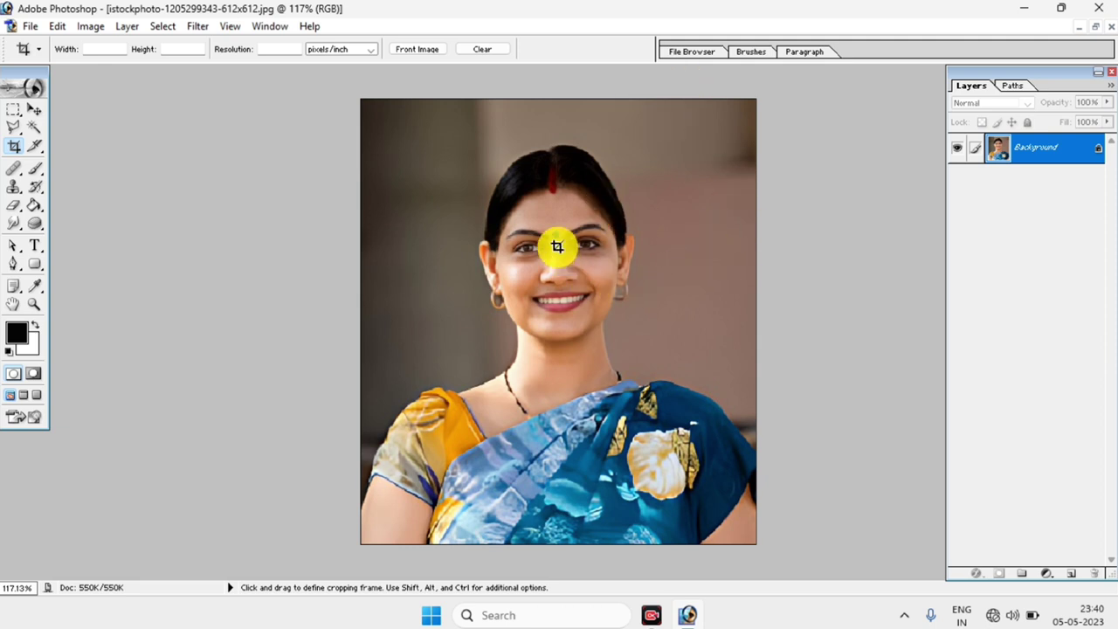
left_click_drag(950, 71, 930, 71)
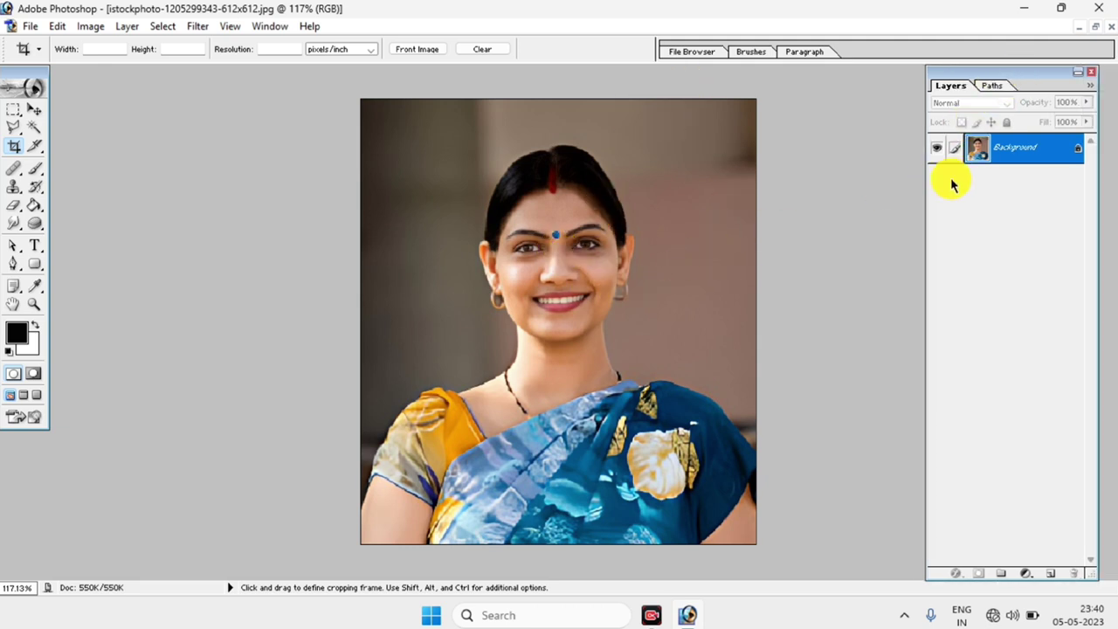
double_click(1050, 154)
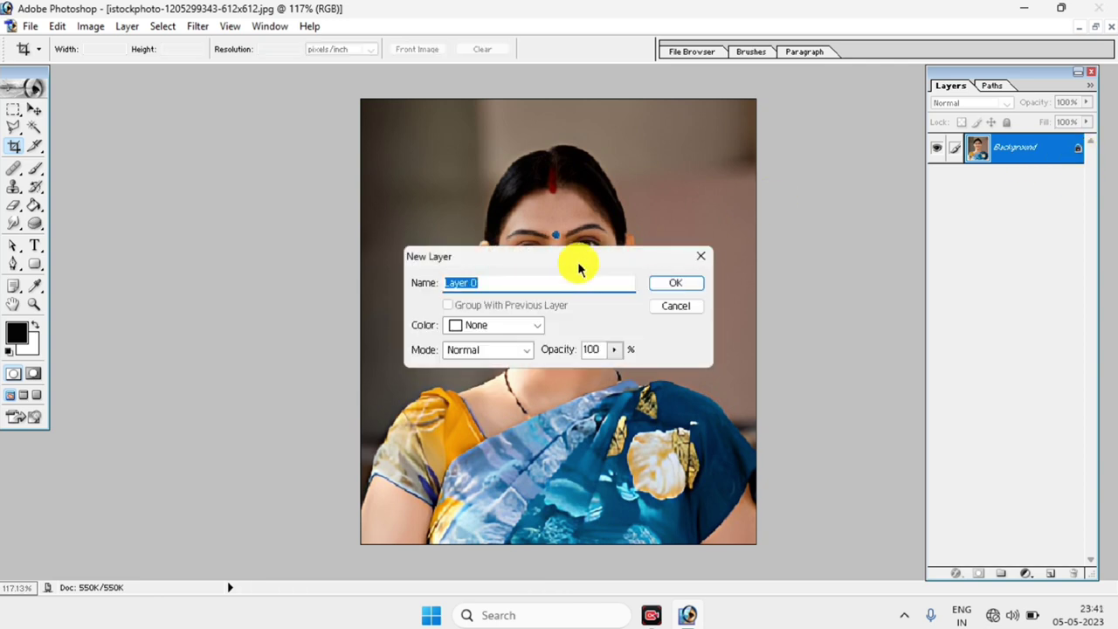
left_click_drag(573, 256, 626, 253)
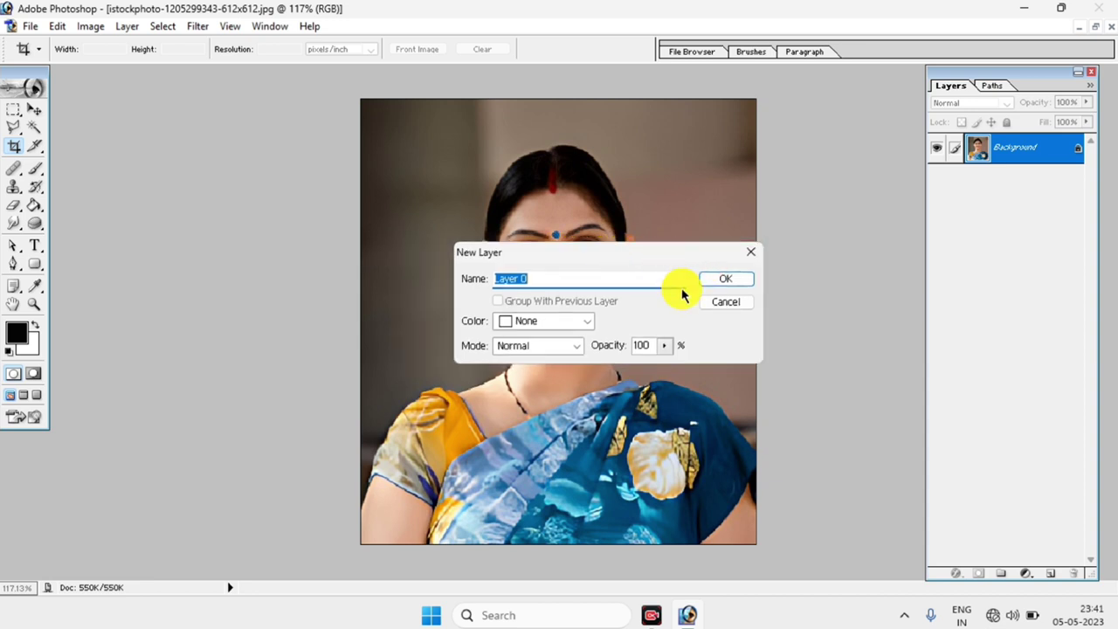
left_click(725, 277)
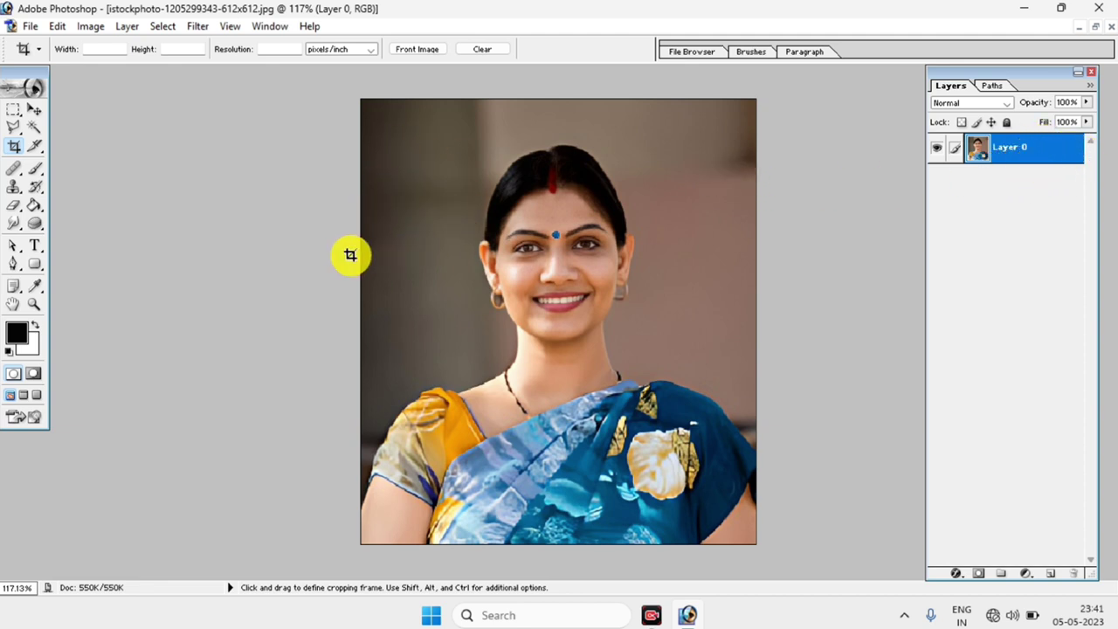
- Set up the standard Pen tool in Paths mode and zoom in on the woman's shoulder
left_click(13, 266)
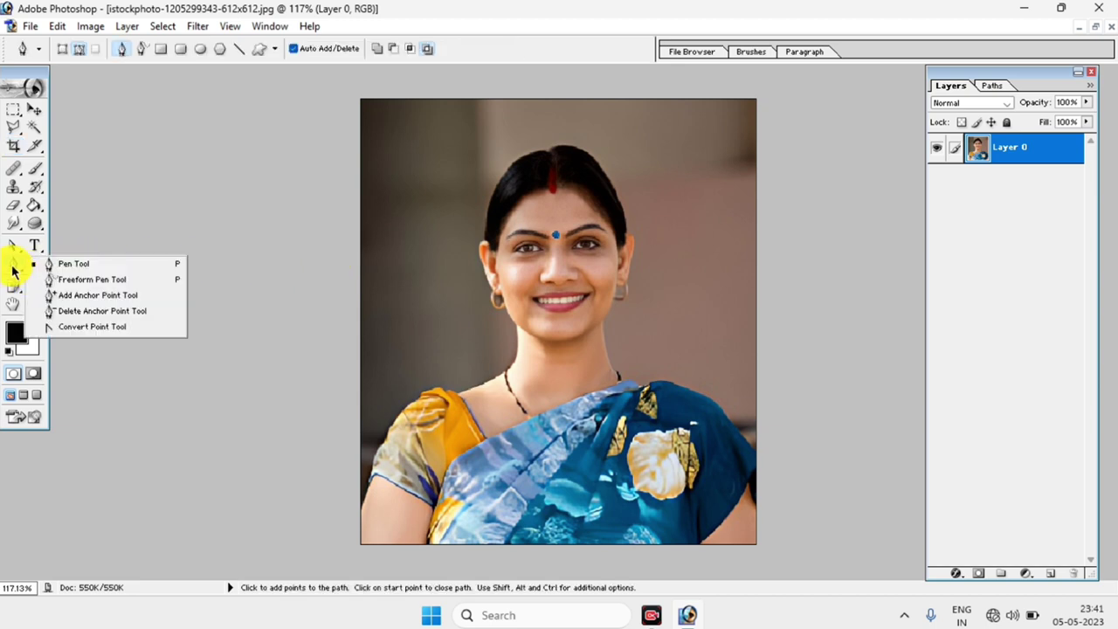
left_click(117, 262)
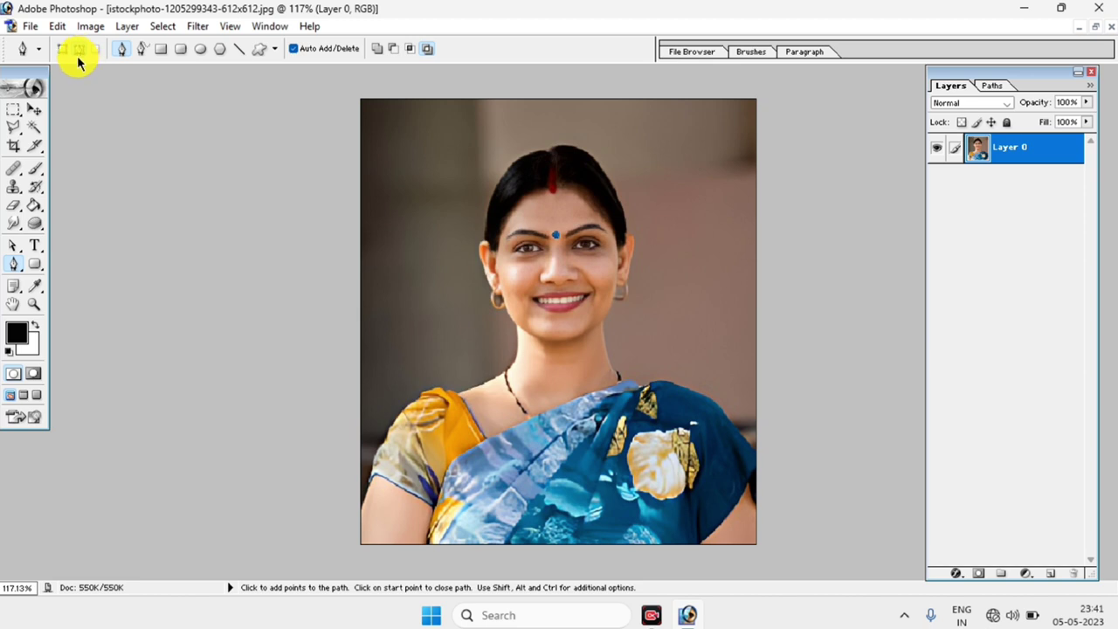
left_click(121, 51)
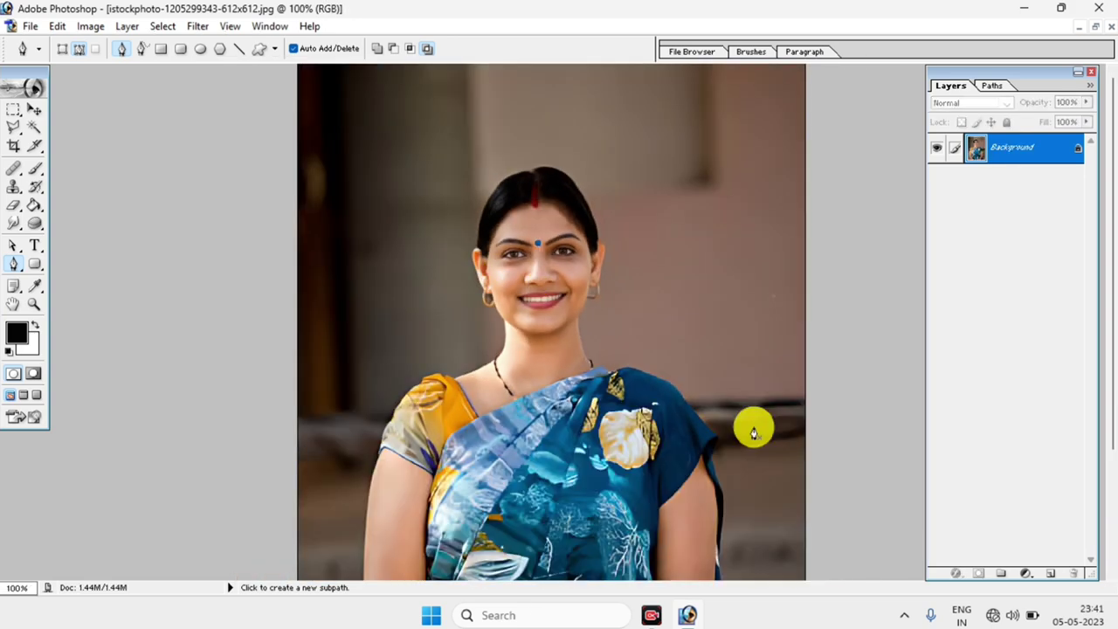
key("ctrl+plus")
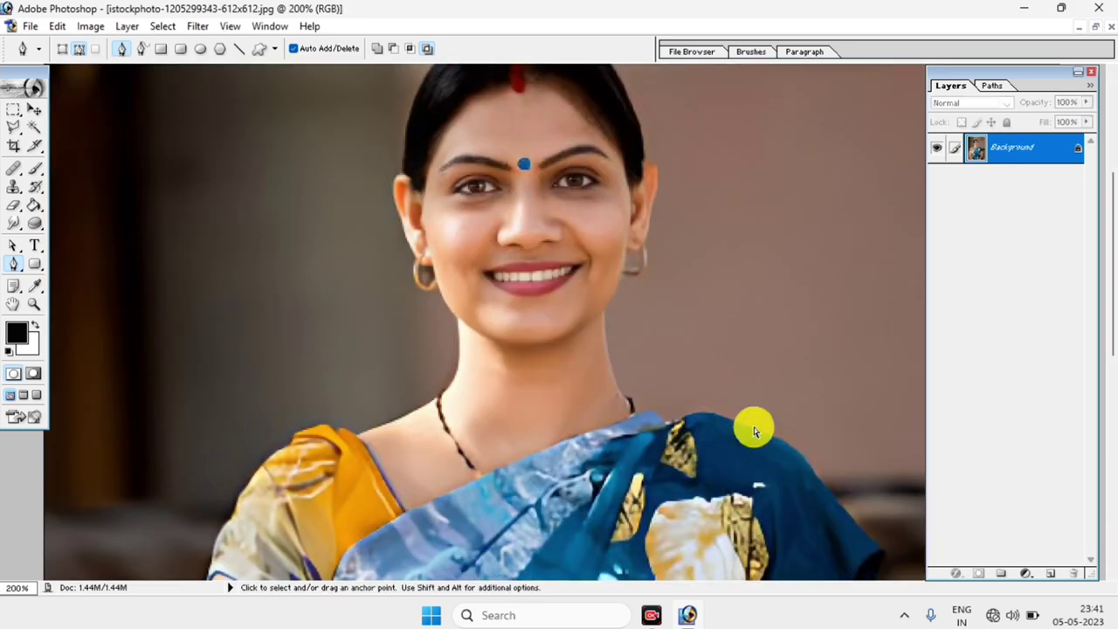
key("ctrl+plus")
key("ctrl+plus")
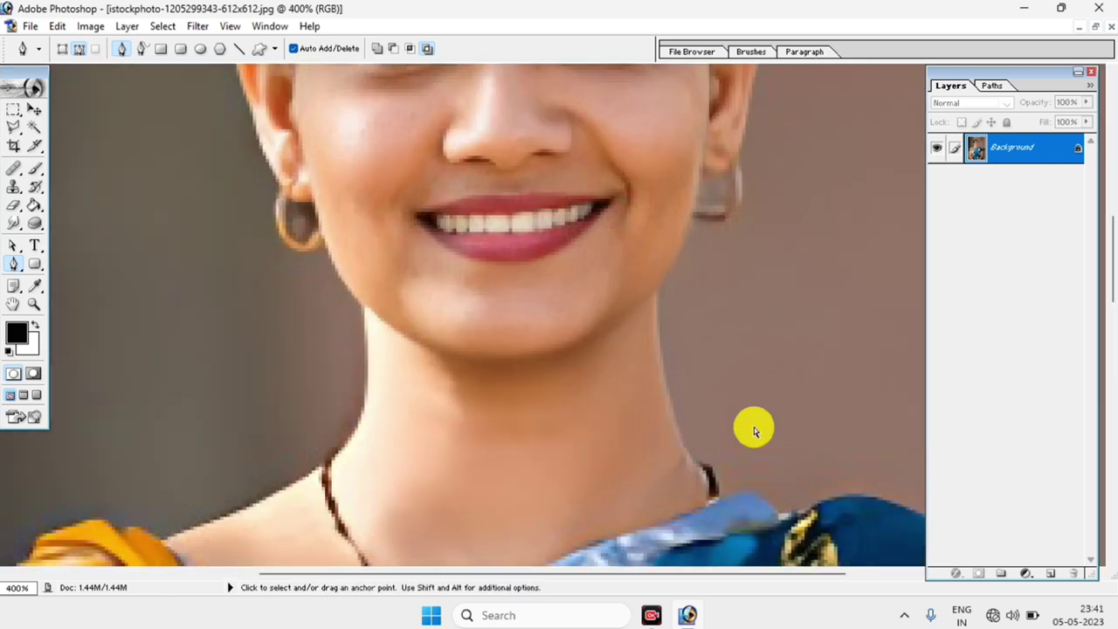
key("ctrl+minus")
key("ctrl+minus")
key("ctrl+minus")
key("ctrl+minus")
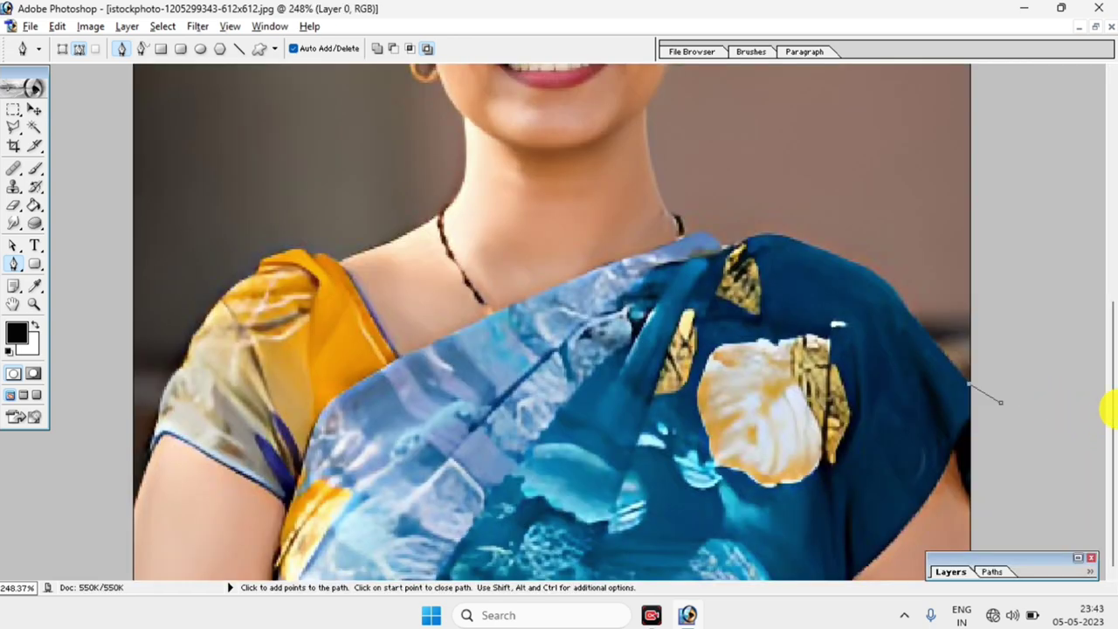
scroll(1083, 409, "up", 1)
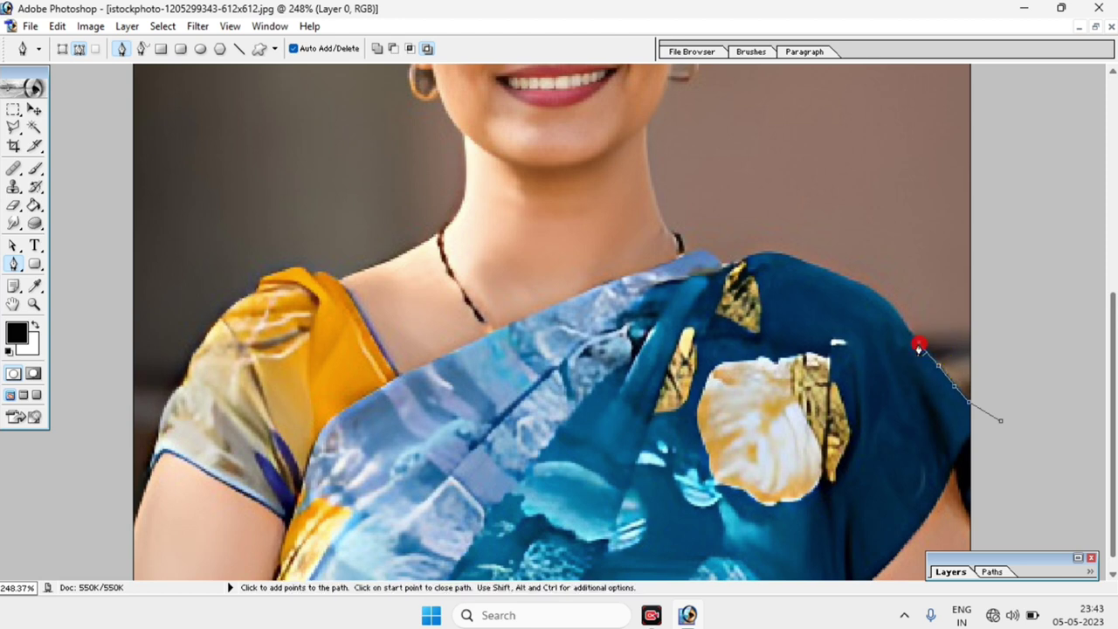
- Place pen anchors along the right shoulder and up the side of the neck
left_click(888, 301)
left_click(858, 281)
left_click(818, 267)
left_click(786, 257)
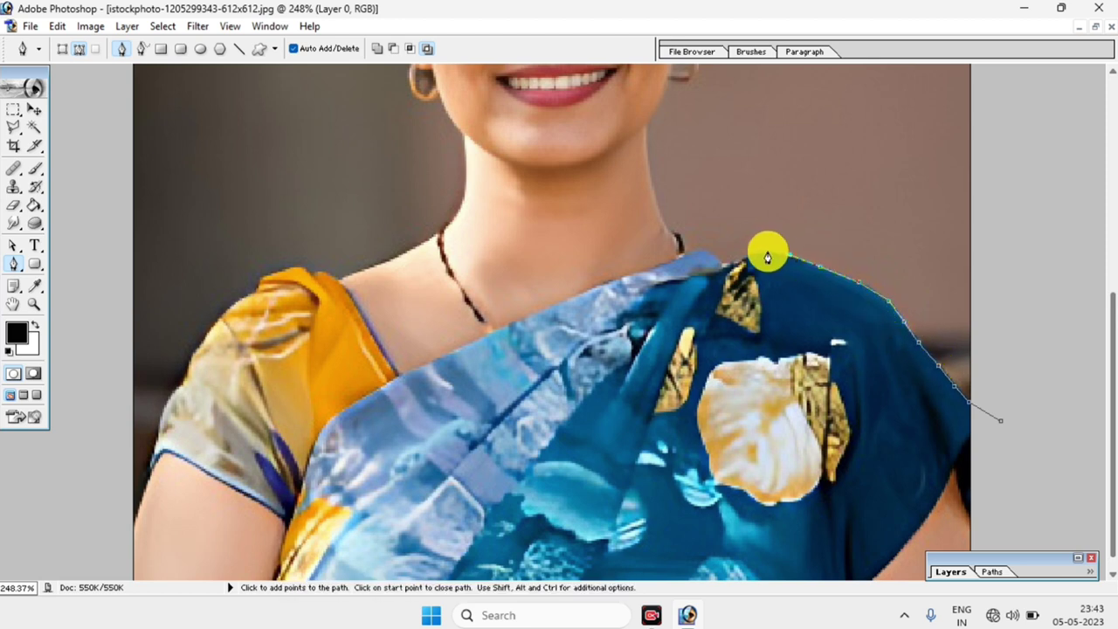
left_click(737, 261)
left_click(706, 252)
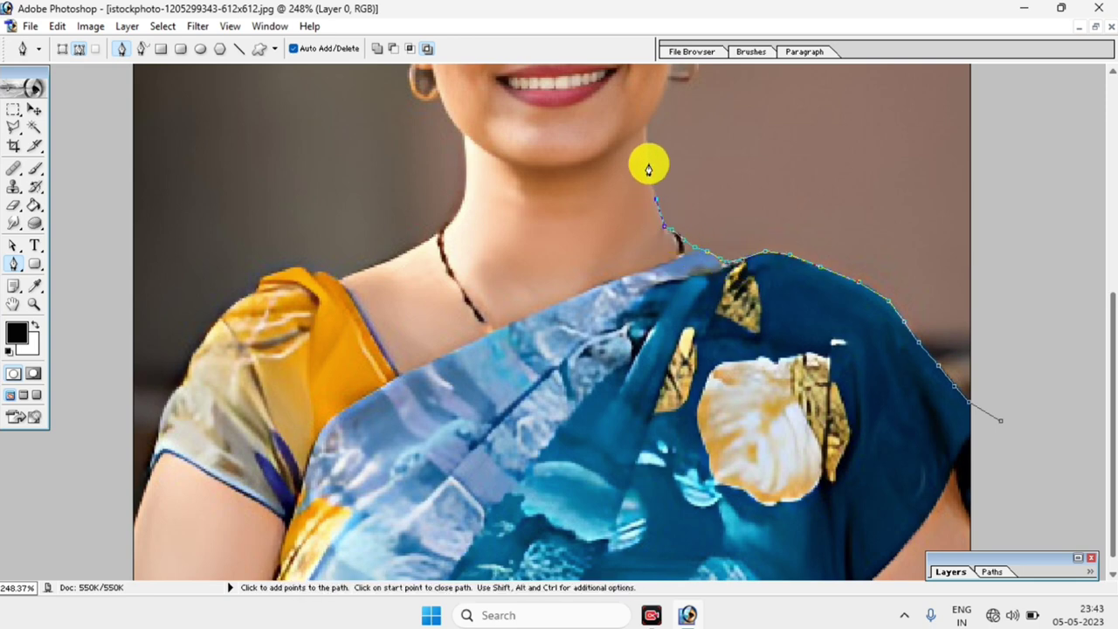
key("ctrl+plus")
key("ctrl+plus")
left_click(645, 342)
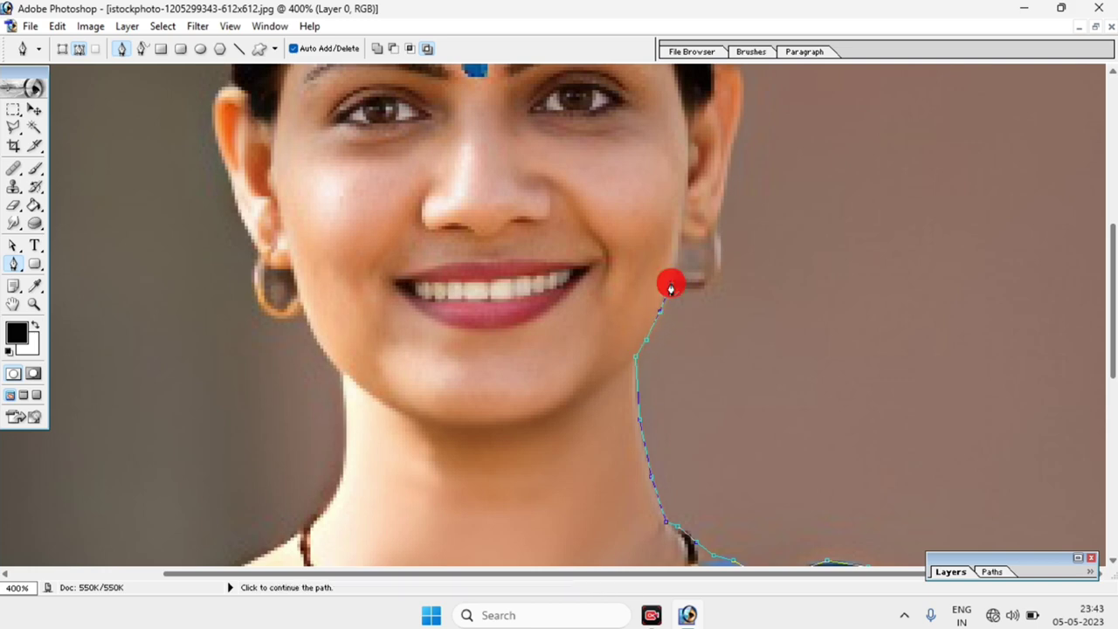
left_click(679, 239)
- Continue the pen path up past the ear and along the hair to the top
scroll(736, 301, "up", 3)
left_click(742, 199)
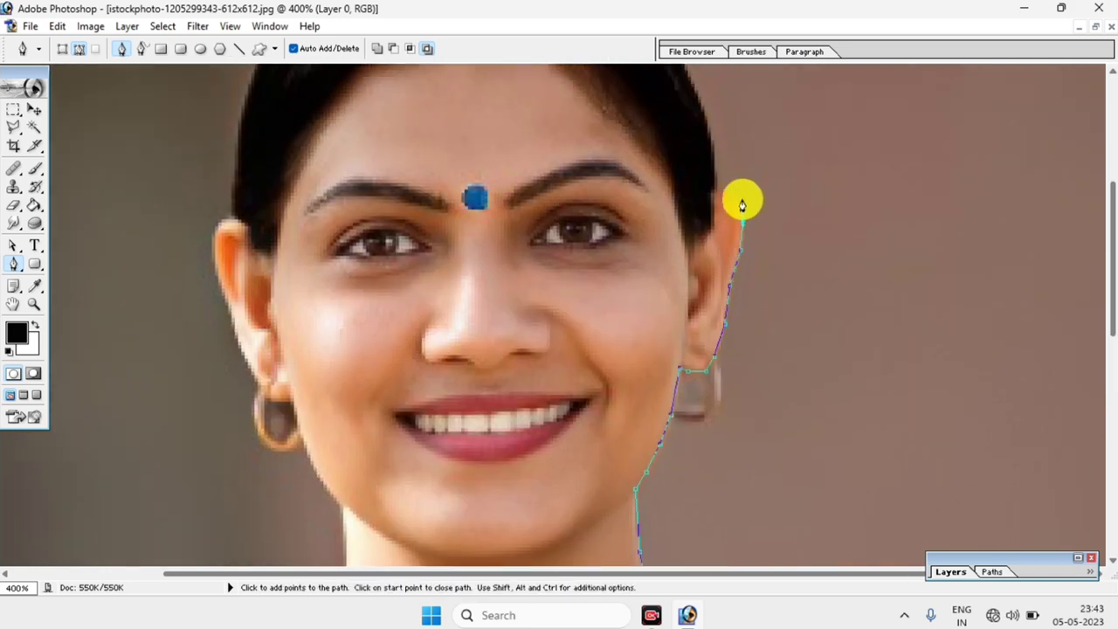
left_click(714, 186)
scroll(740, 247, "up", 4)
left_click(712, 347)
left_click(693, 284)
left_click(656, 211)
left_click(617, 150)
left_click(591, 120)
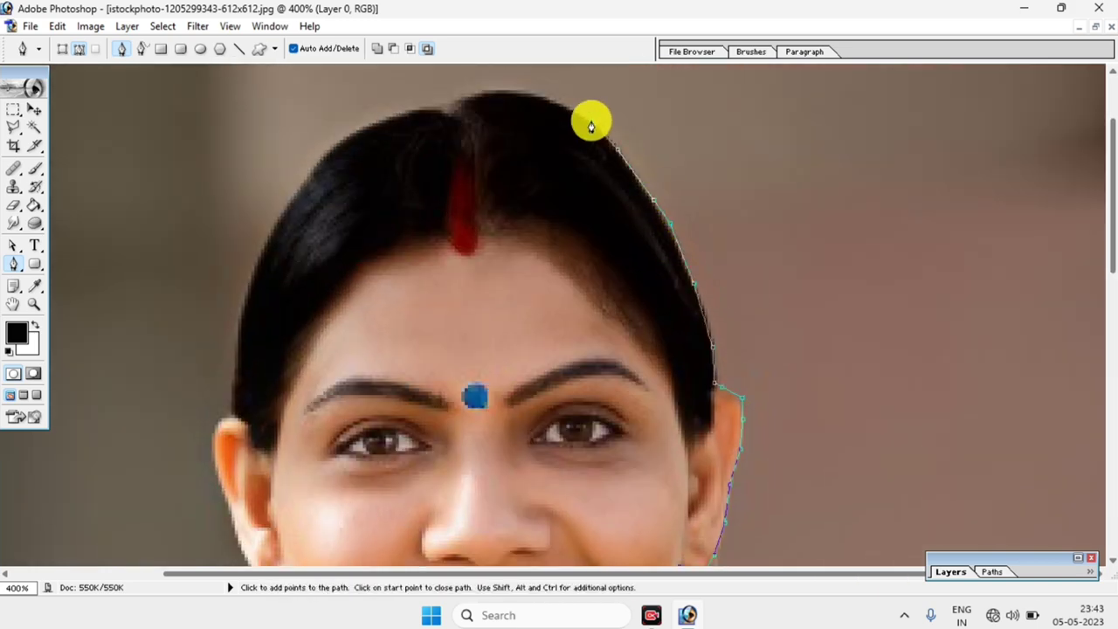
- Trace the path over the crown of the head and down the left side of the hair
left_click(530, 90)
left_click(469, 94)
left_click(433, 104)
left_click(378, 117)
left_click(337, 147)
left_click(301, 185)
left_click(269, 235)
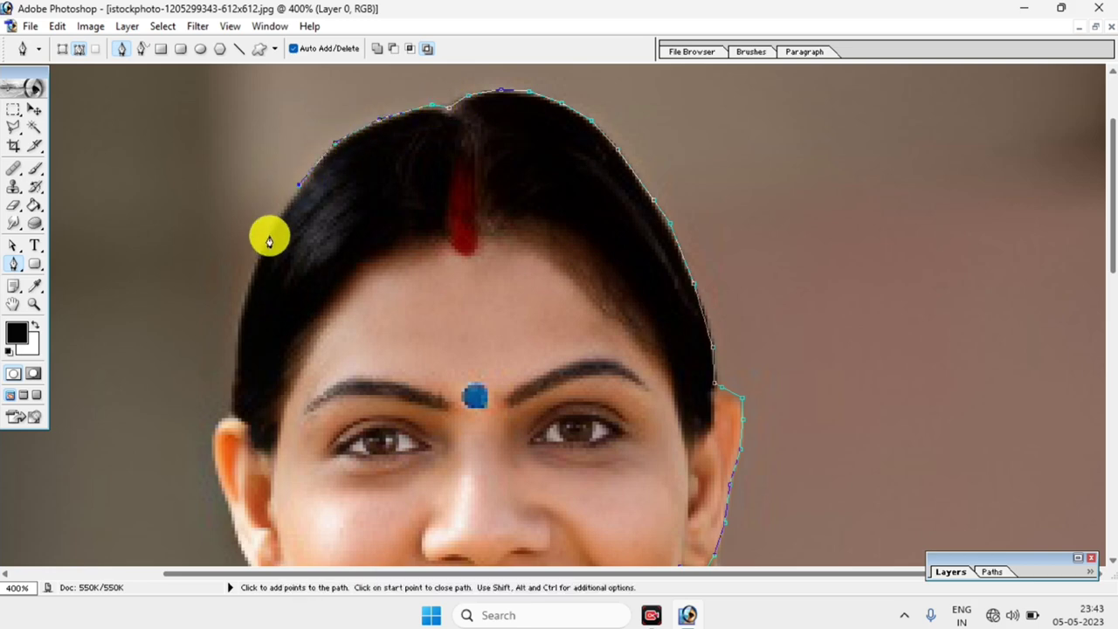
scroll(267, 232, "down", 2)
left_click(241, 234)
left_click(234, 282)
- Trace the path around the left ear and along the jaw
left_click(211, 284)
scroll(211, 286, "down", 2)
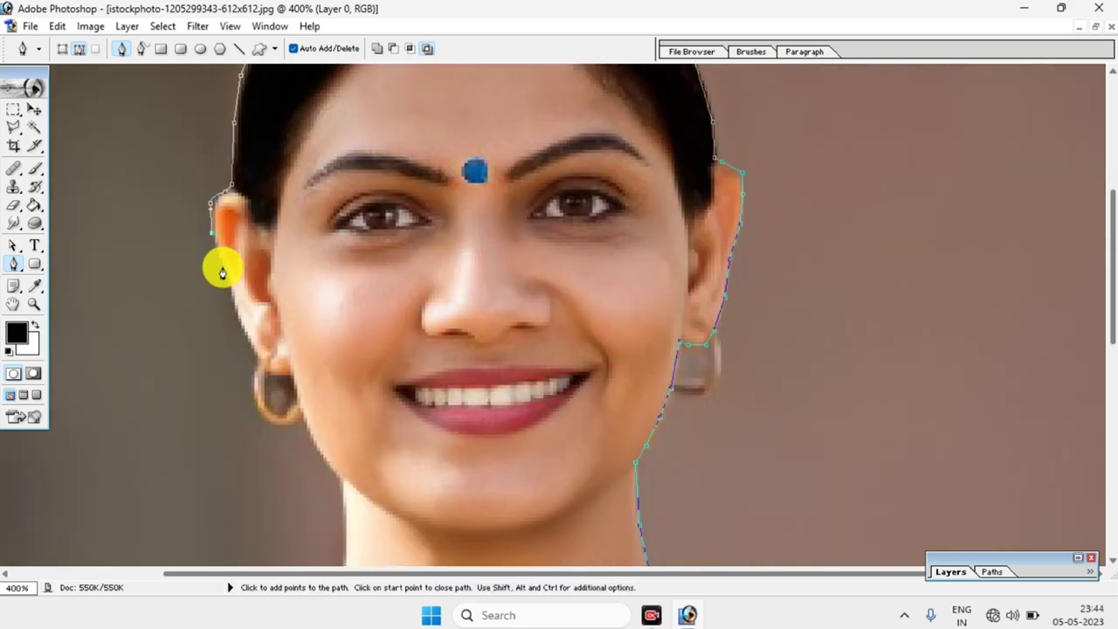
left_click(236, 310)
left_click(289, 377)
scroll(293, 349, "down", 2)
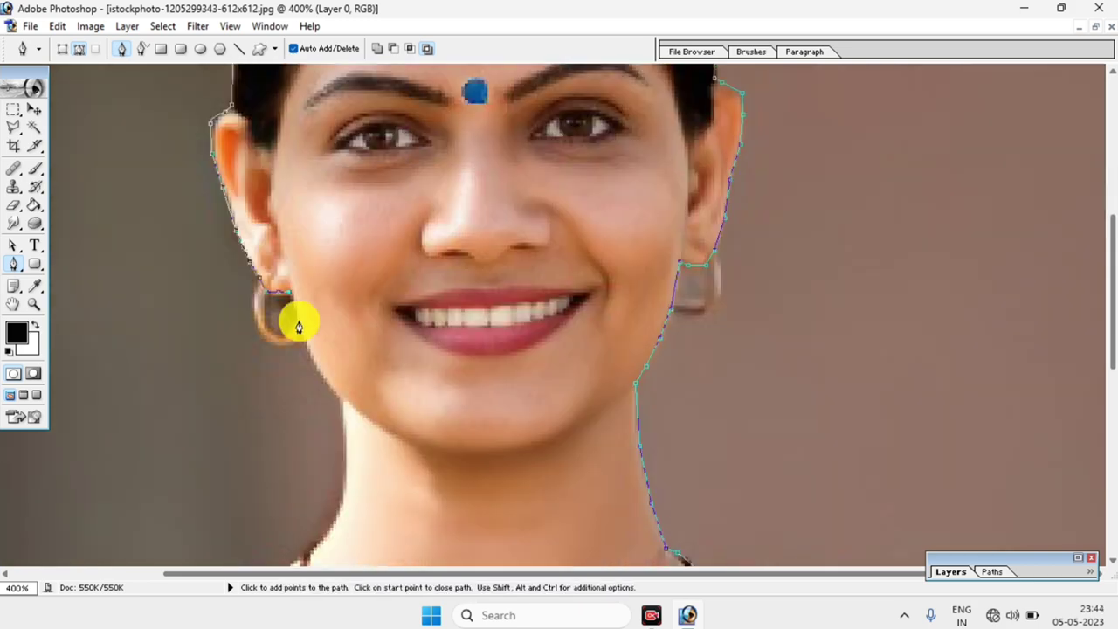
left_click(297, 318)
left_click(315, 355)
left_click(332, 387)
scroll(341, 411, "down", 2)
- Trace the path down the neck, along the left shoulder and the left arm edge
left_click(345, 371)
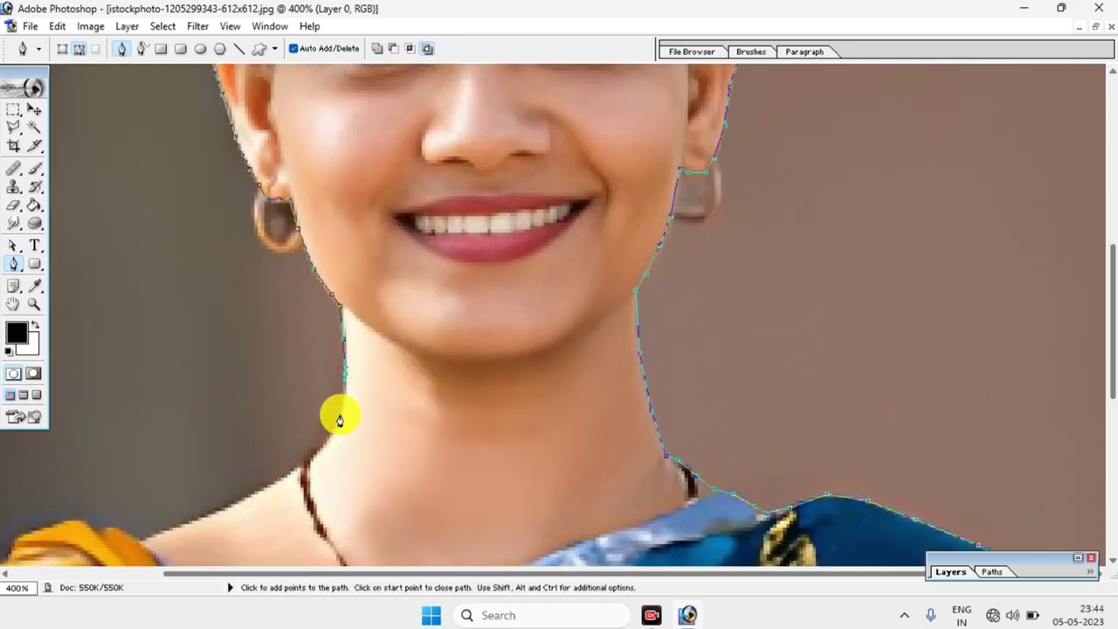
left_click(337, 417)
left_click(310, 450)
scroll(262, 454, "down", 2)
left_click(227, 417)
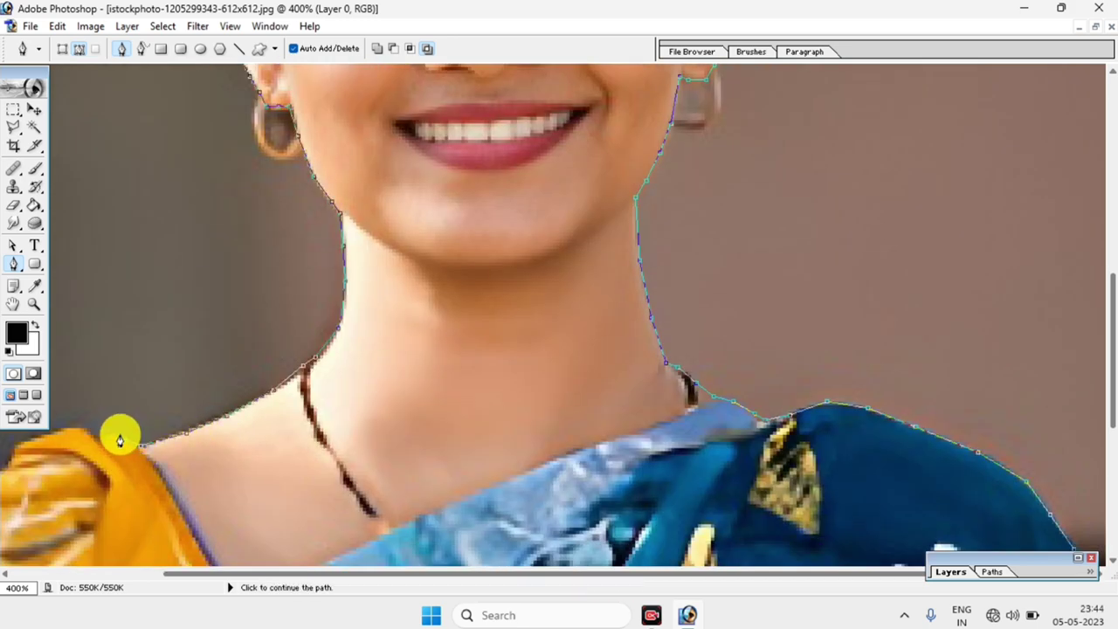
scroll(82, 428, "down", 3)
left_click(281, 287)
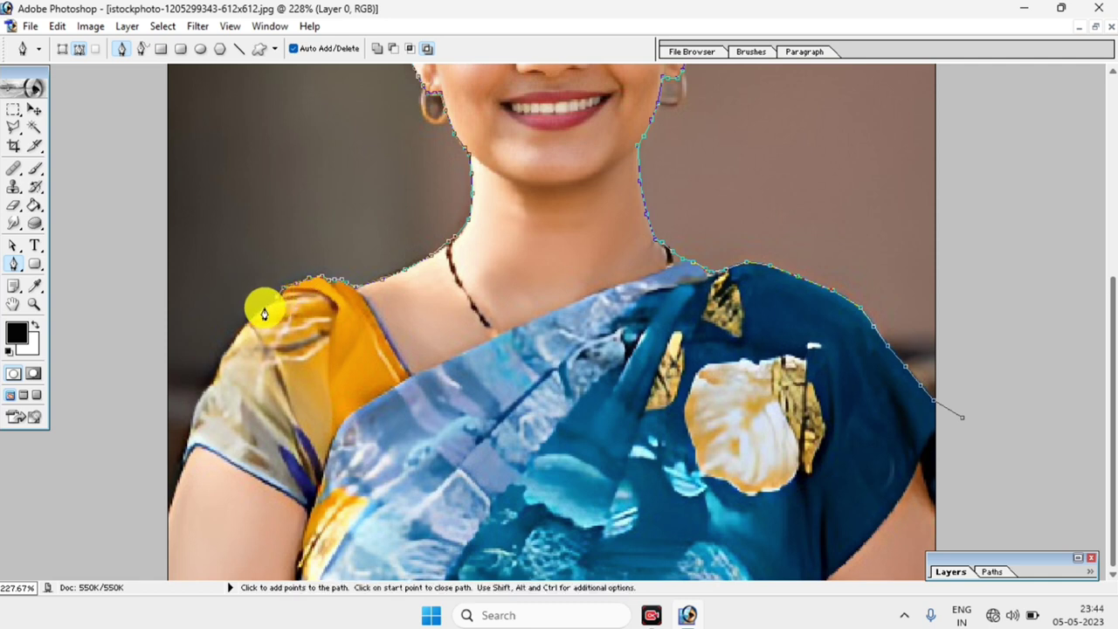
left_click(241, 330)
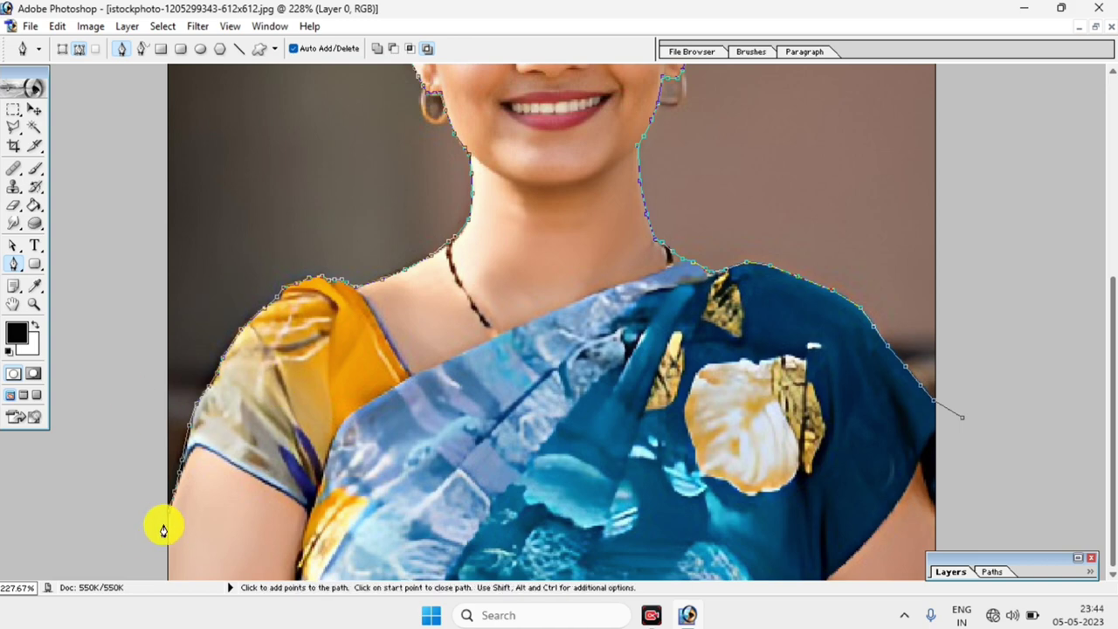
- Extend the path outside the photo's left edge and across above its top
left_click(77, 529)
scroll(88, 499, "down", 3)
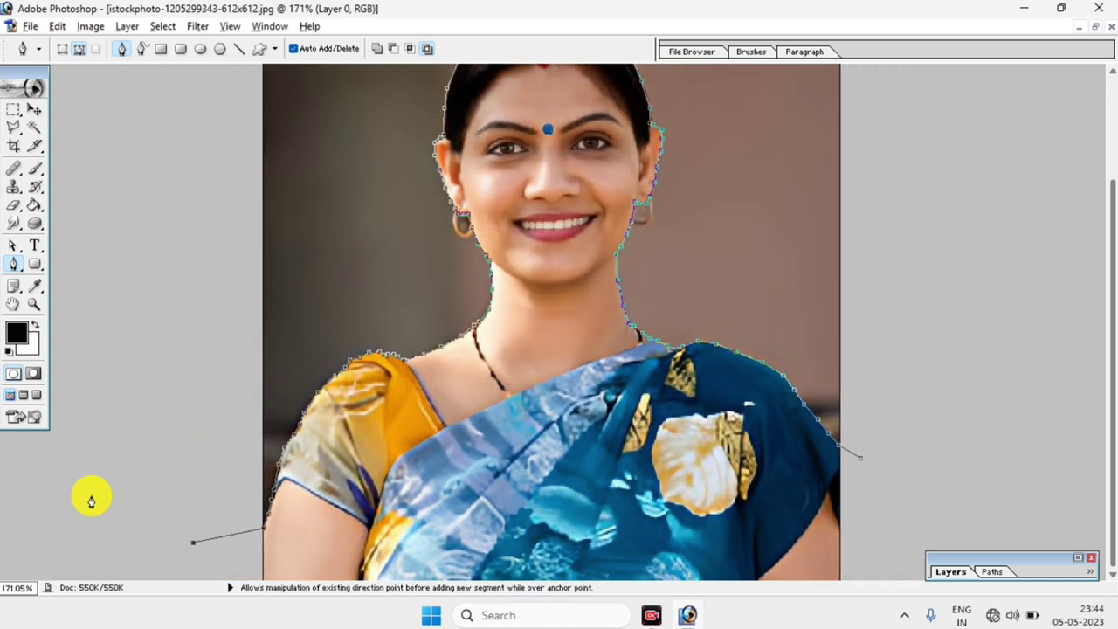
left_click(233, 192)
scroll(245, 227, "down", 3)
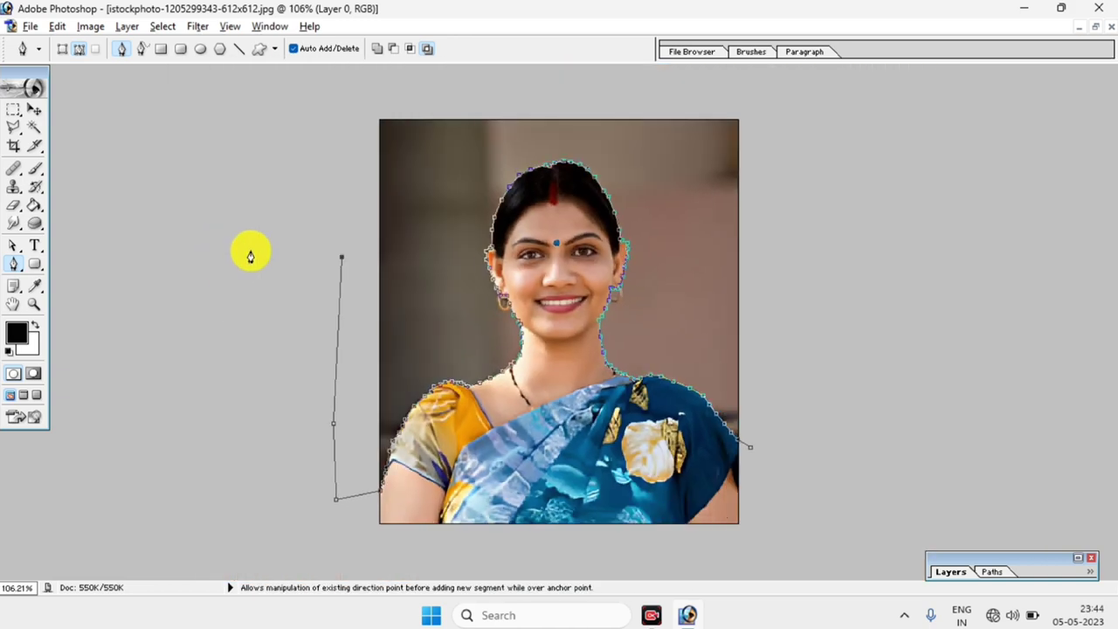
left_click(391, 96)
left_click(461, 94)
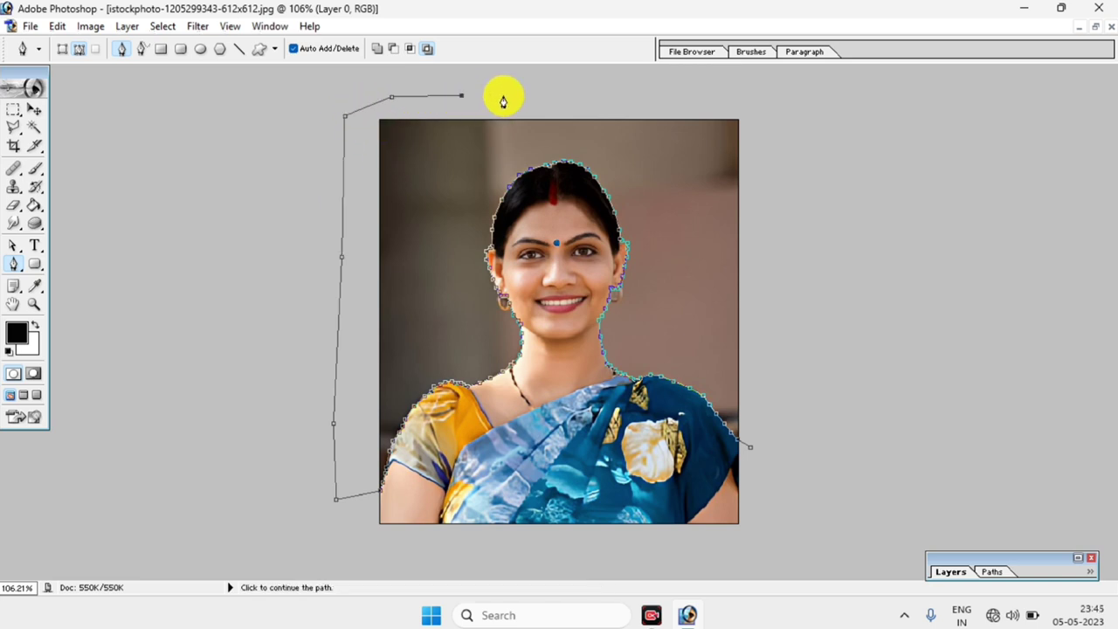
left_click(545, 95)
left_click(647, 95)
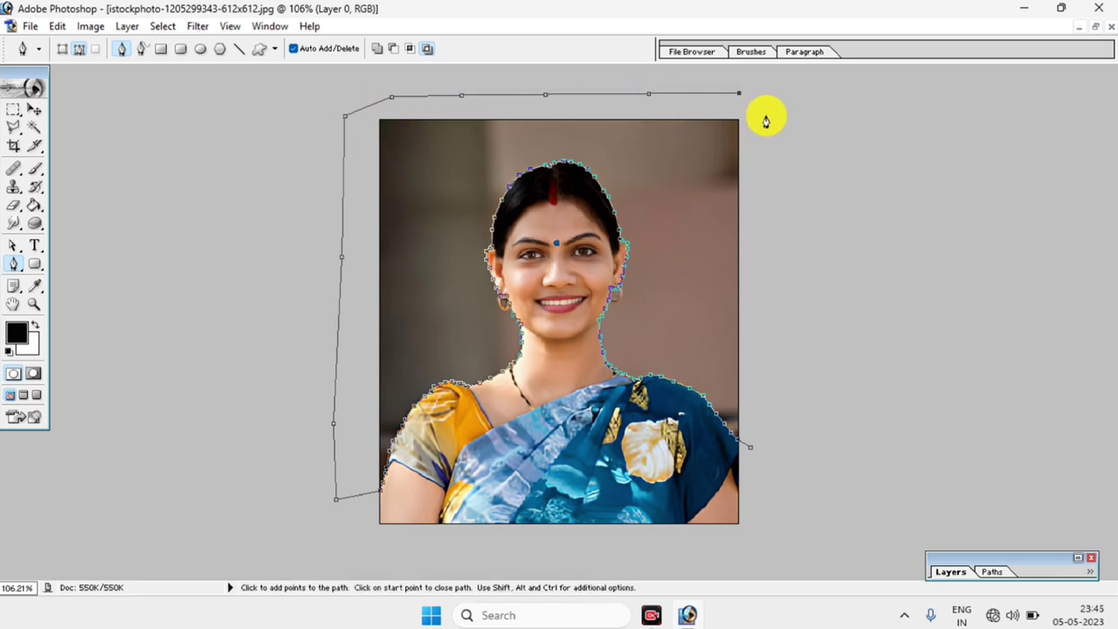
- Run the path down beyond the right edge and close it at the start point
left_click(771, 277)
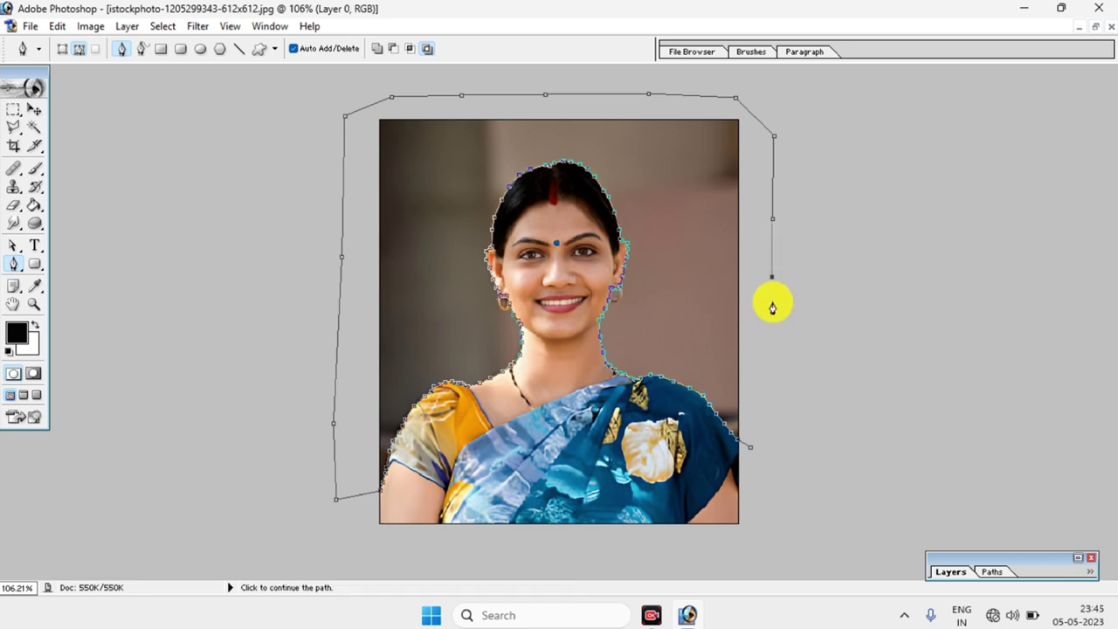
left_click(768, 349)
left_click(765, 385)
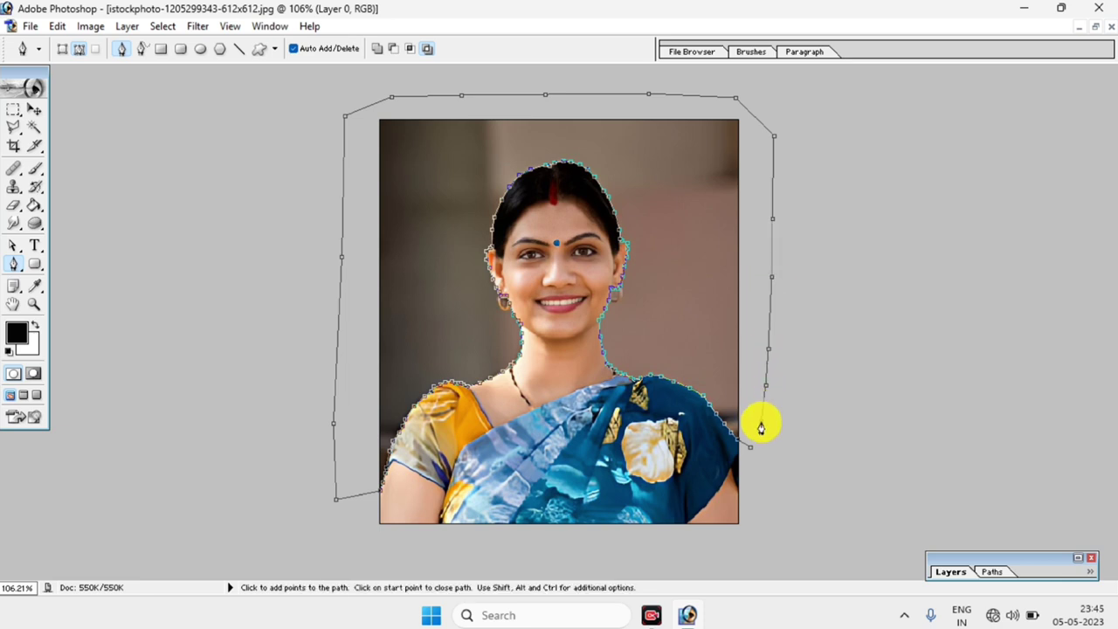
left_click(761, 421)
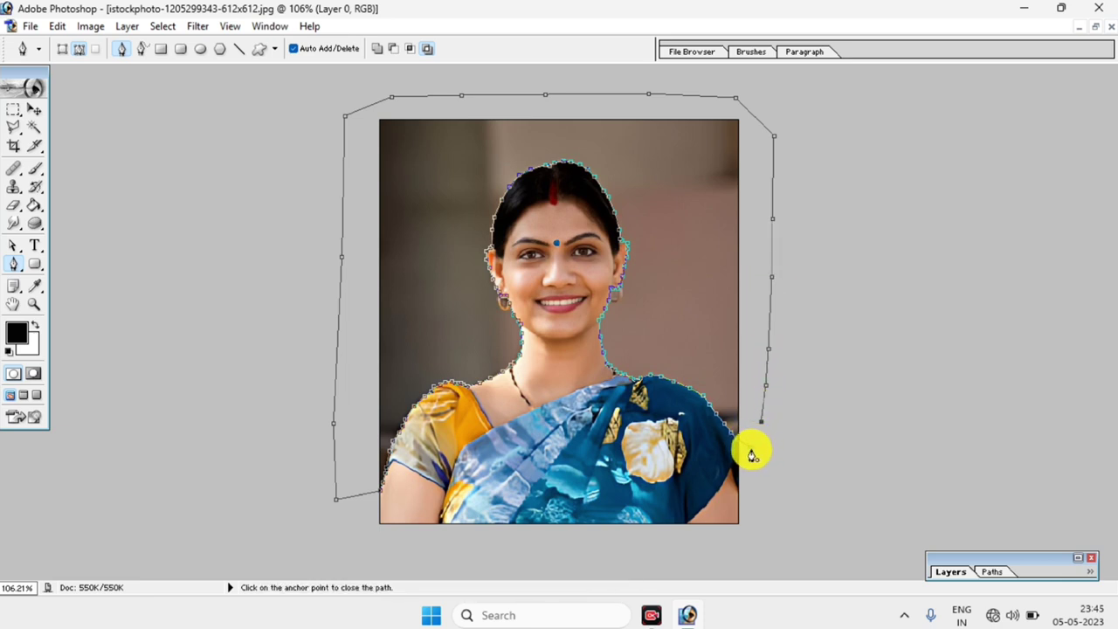
left_click(751, 453)
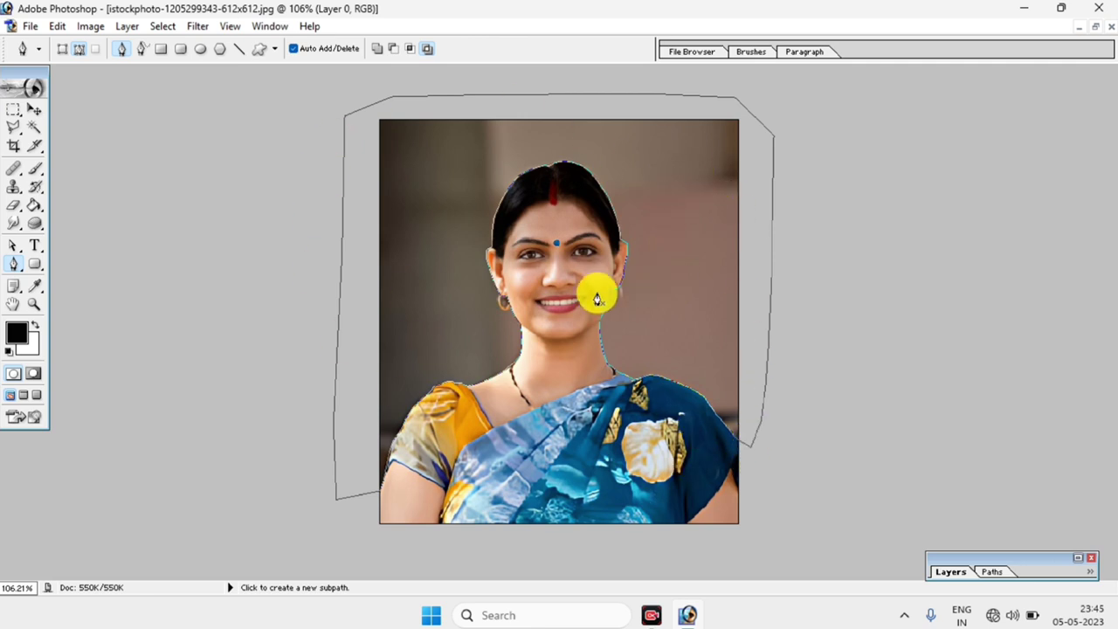
- Turn the closed path into a selection with a small feather radius
right_click(652, 233)
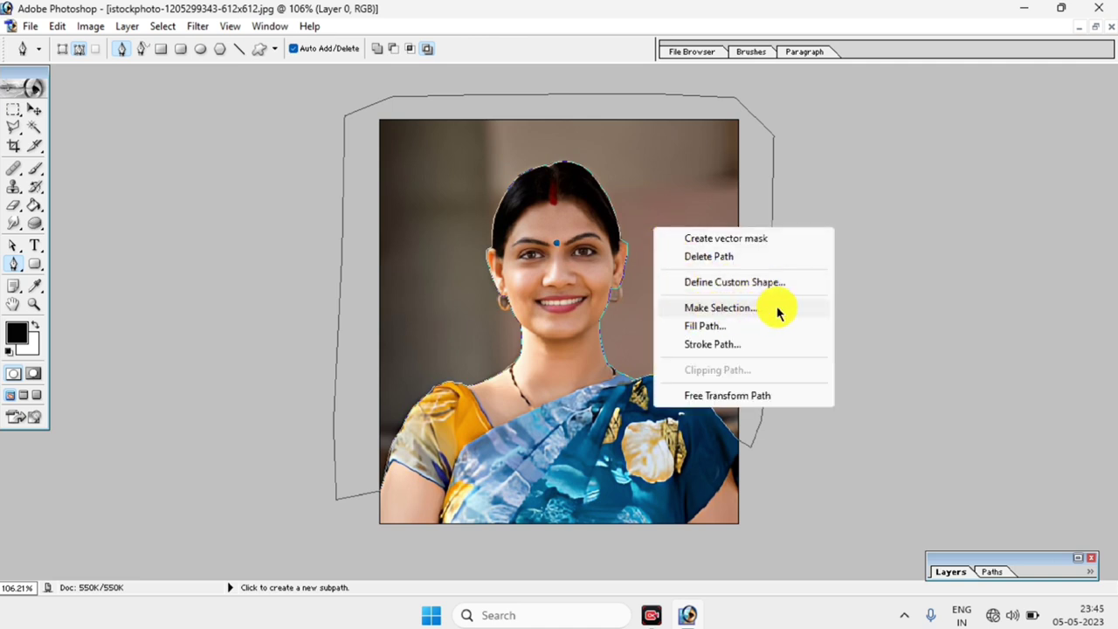
left_click(719, 308)
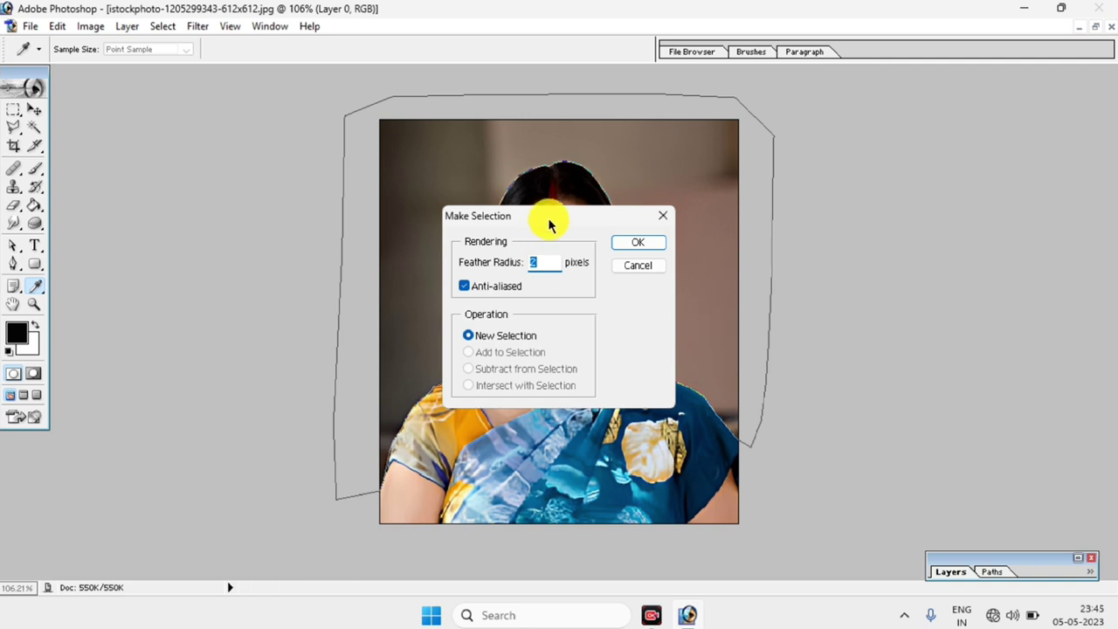
mouse_move(546, 224)
left_mouse_down()
mouse_move(617, 247)
mouse_move(676, 246)
left_mouse_up()
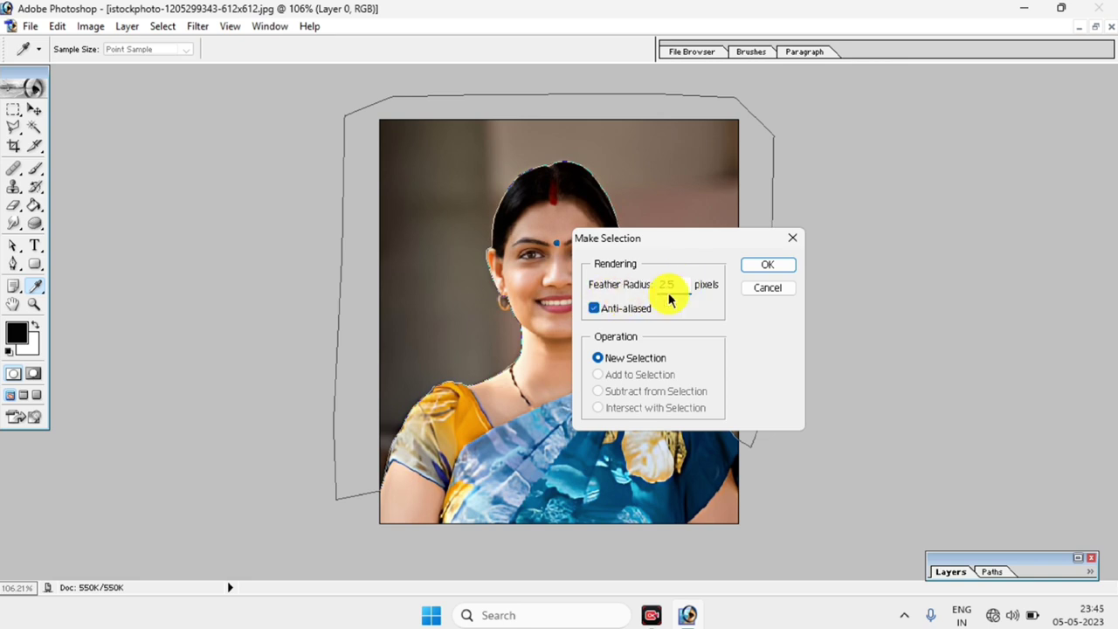
left_click(759, 266)
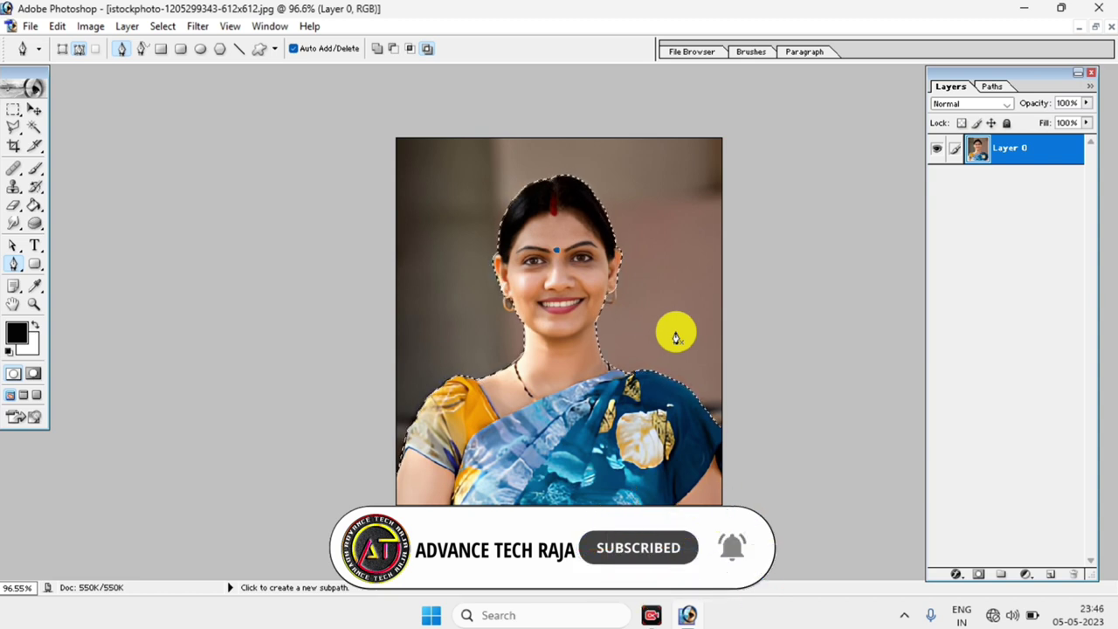
- Delete the selected background and restore the woman's photo to a floating window
key("Delete")
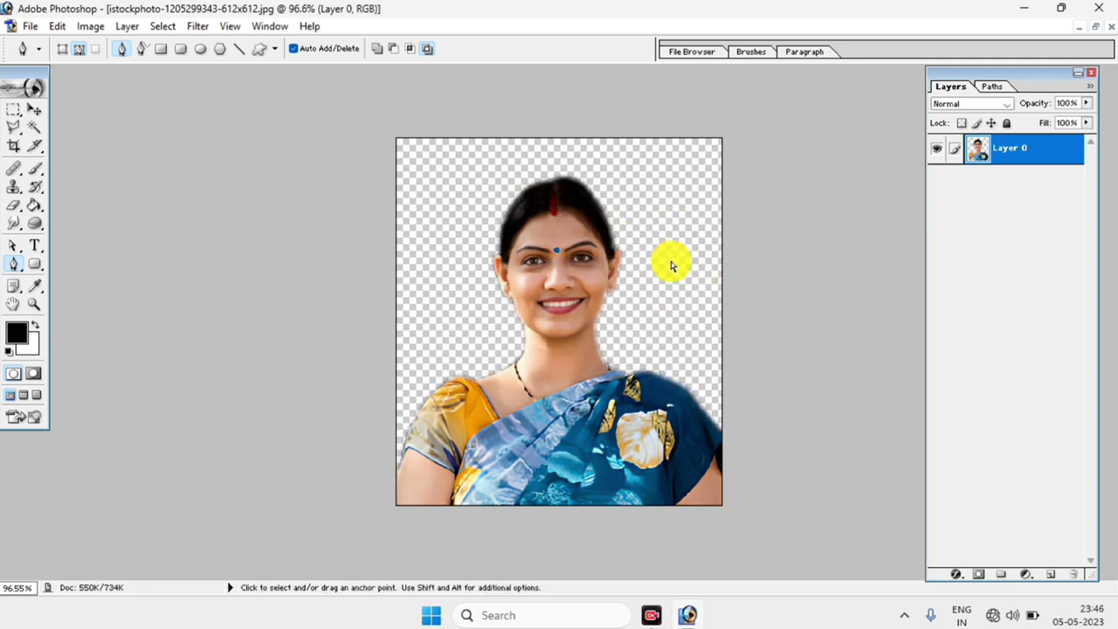
scroll(624, 288, "up", 1)
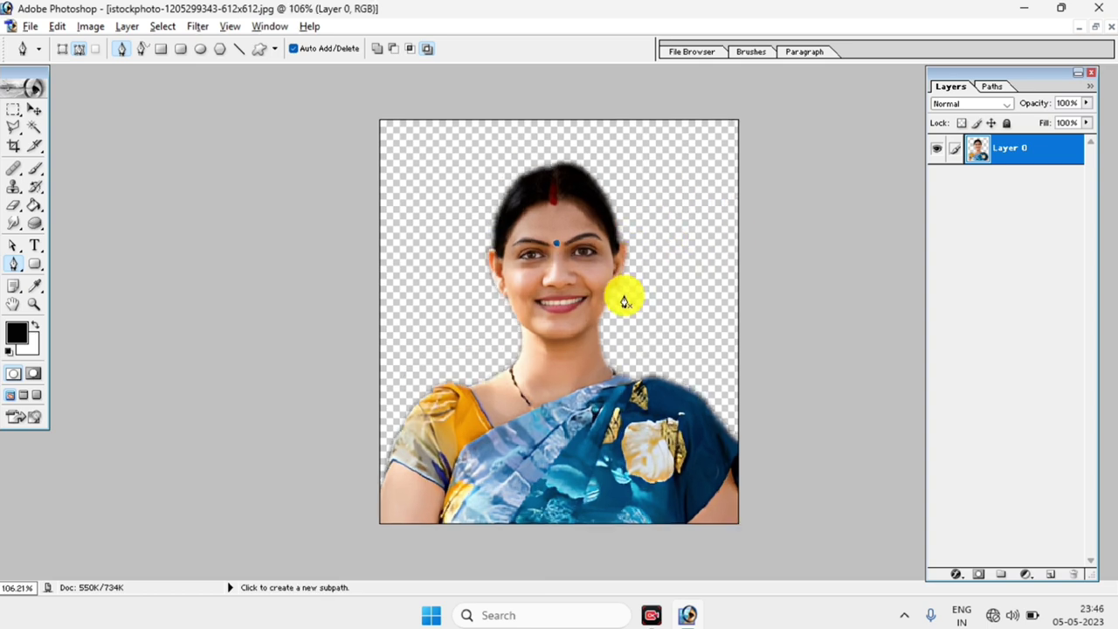
scroll(623, 302, "up", 1)
scroll(624, 286, "up", 1)
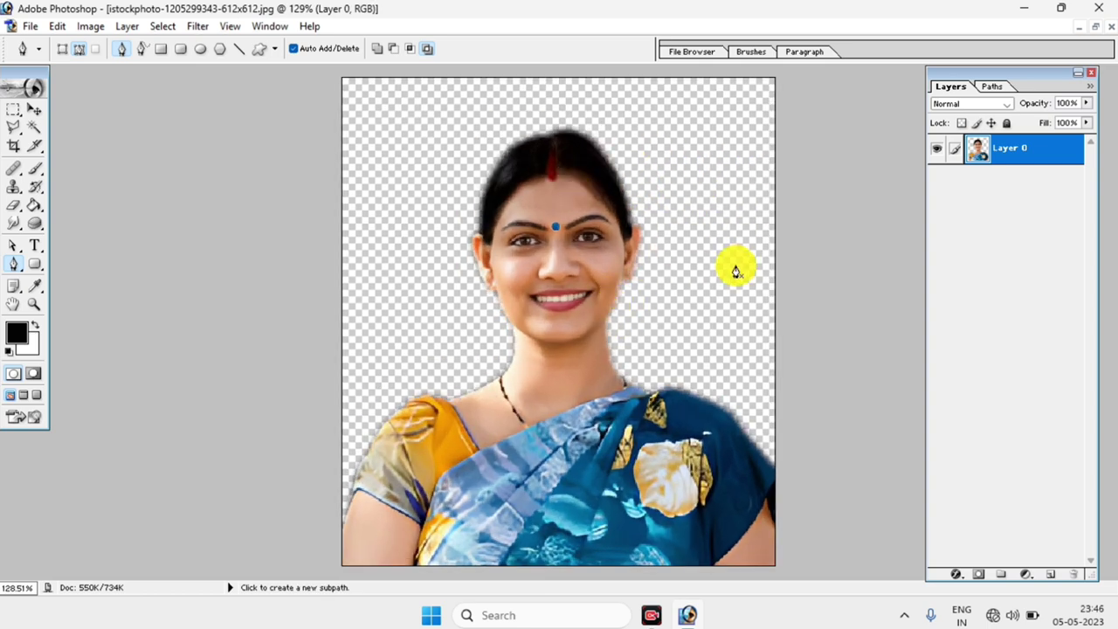
scroll(637, 285, "down", 1)
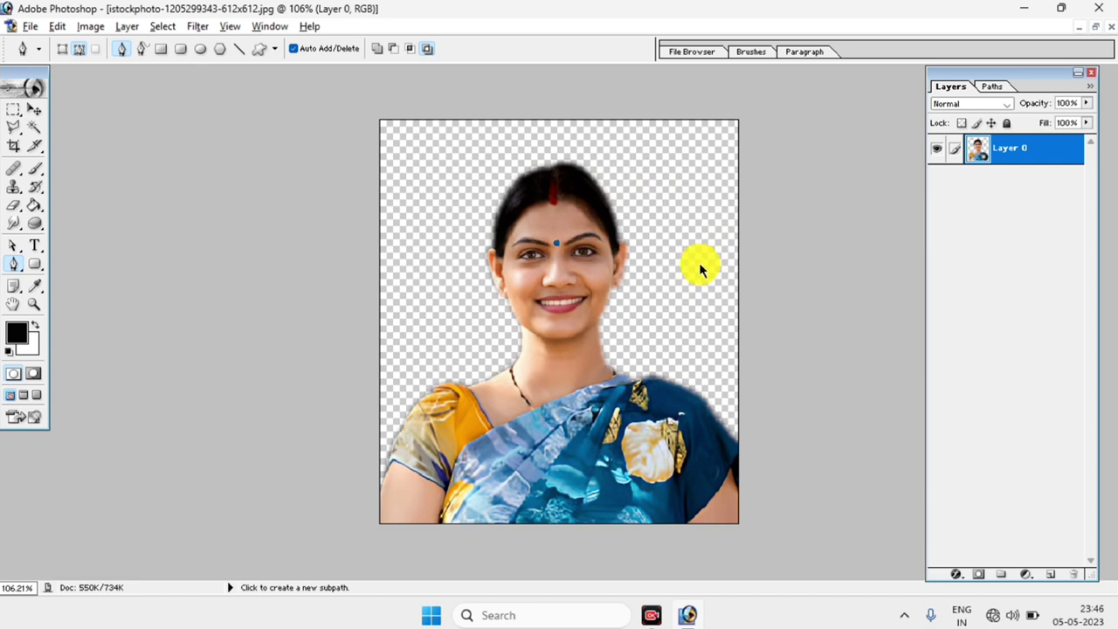
left_click(1092, 33)
scroll(669, 214, "down", 1)
scroll(669, 214, "down", 1)
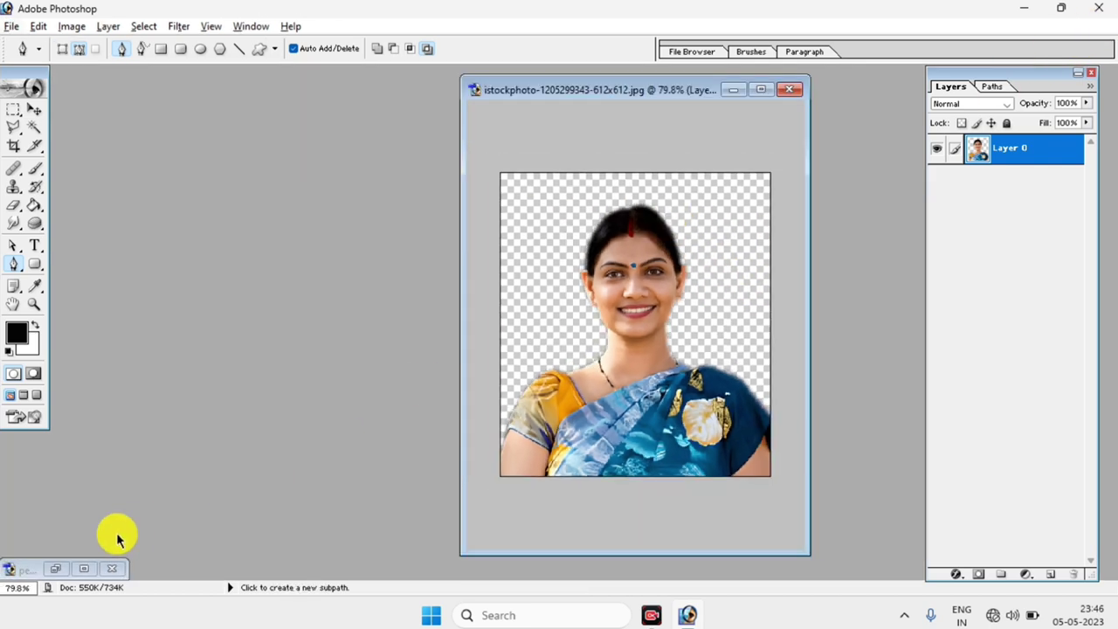
- Bring up the man's photo and maximize it to fill the workspace
double_click(53, 568)
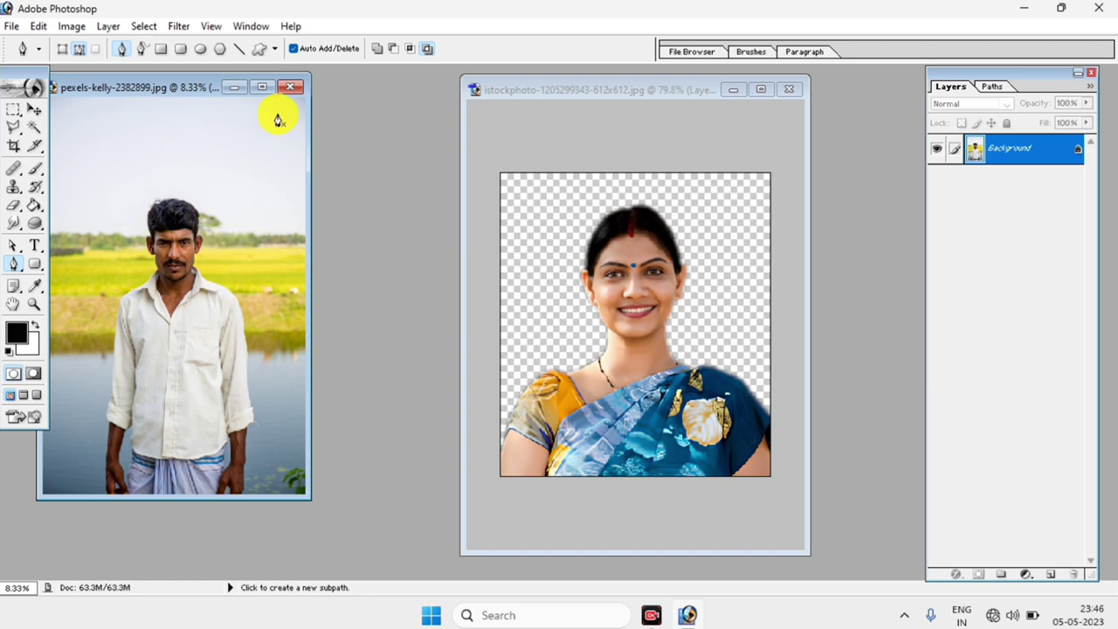
left_click(263, 87)
scroll(569, 295, "up", 3)
scroll(565, 319, "down", 2)
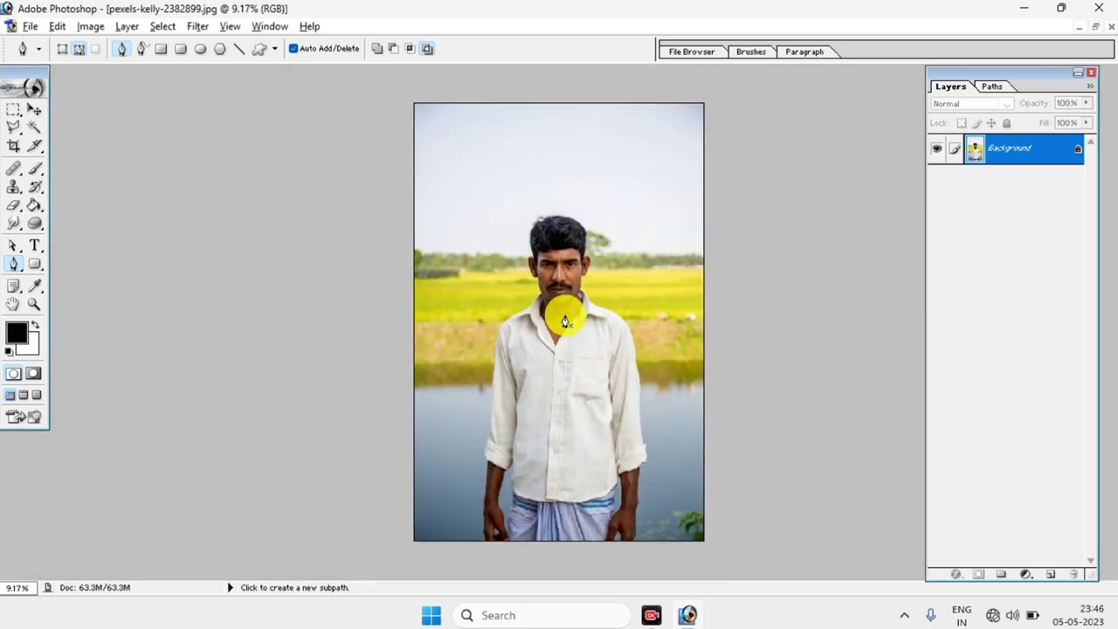
left_click(1094, 27)
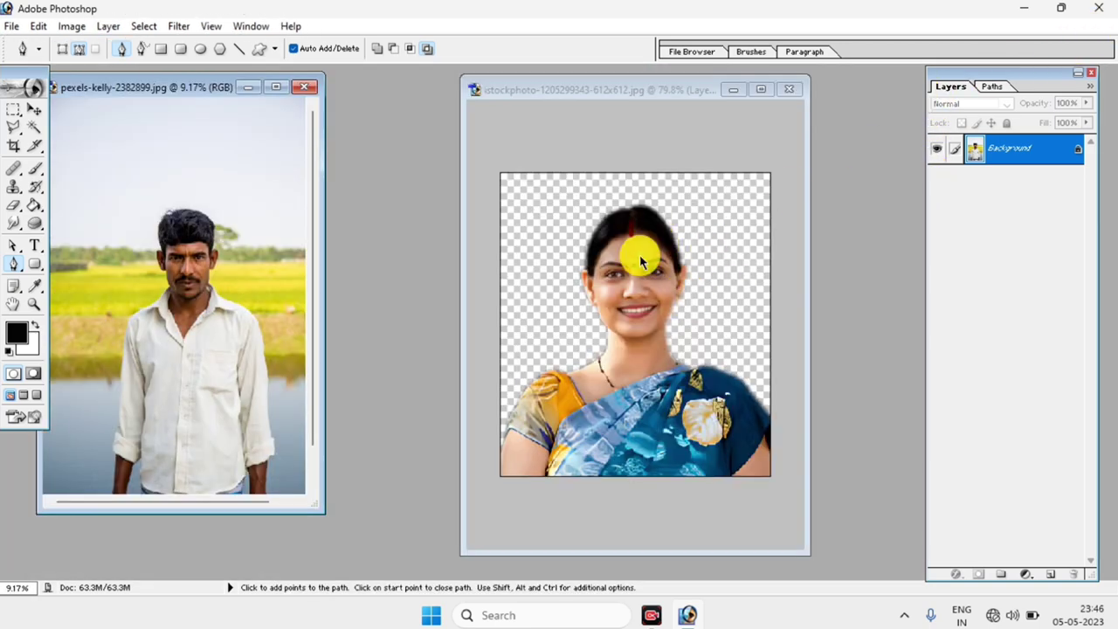
left_click(275, 86)
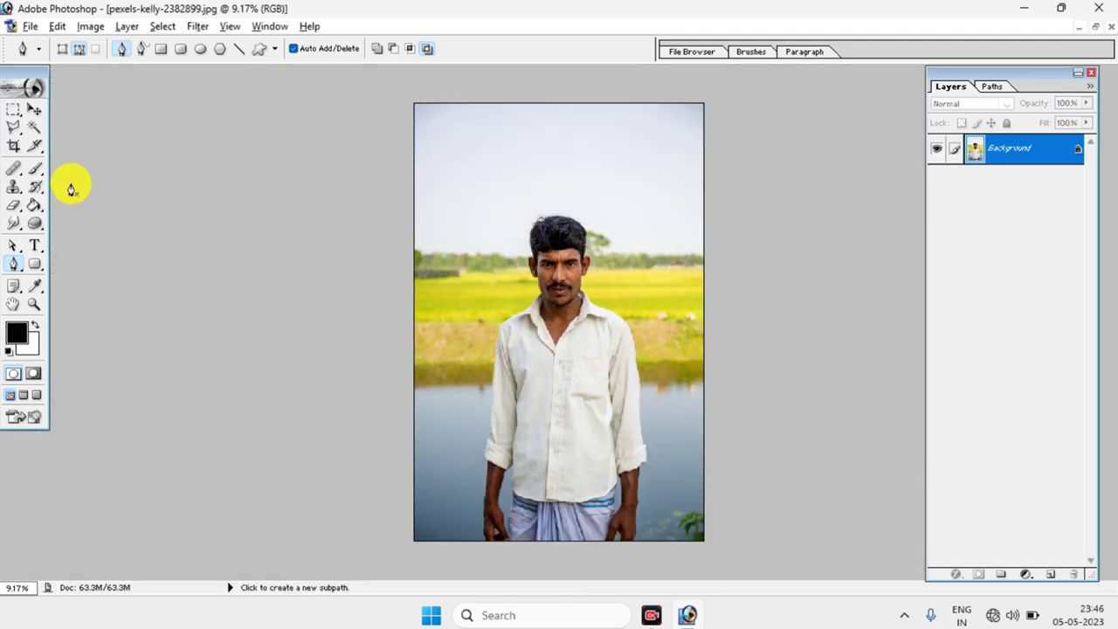
- Crop the man's photo to his head and shoulders
key("ctrl+0")
left_click(14, 146)
left_click_drag(468, 174, 646, 400)
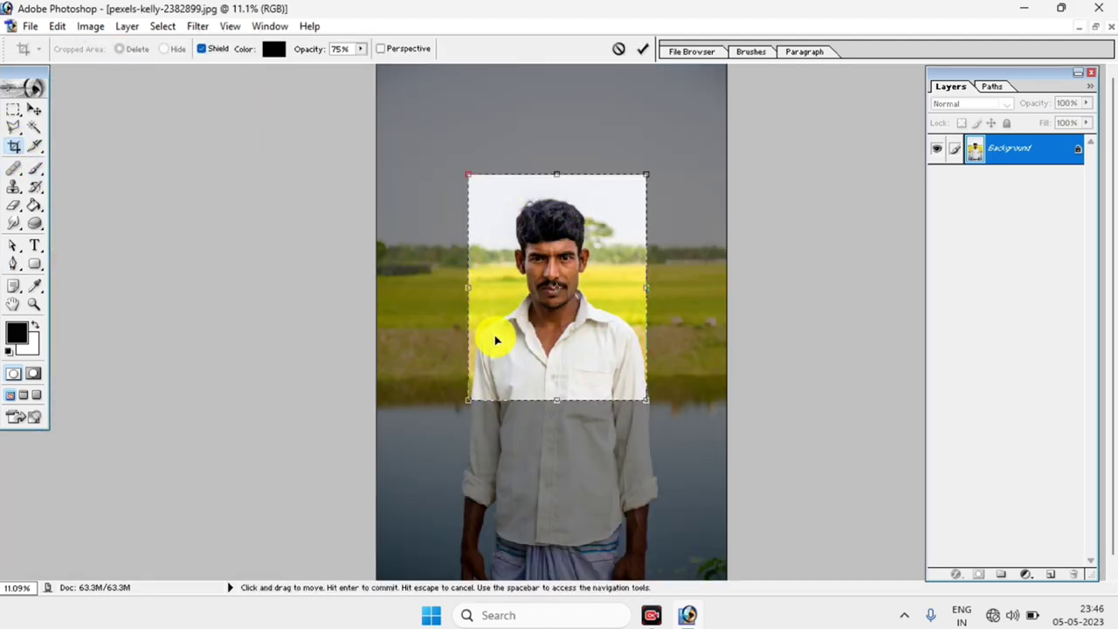
scroll(513, 352, "up", 1)
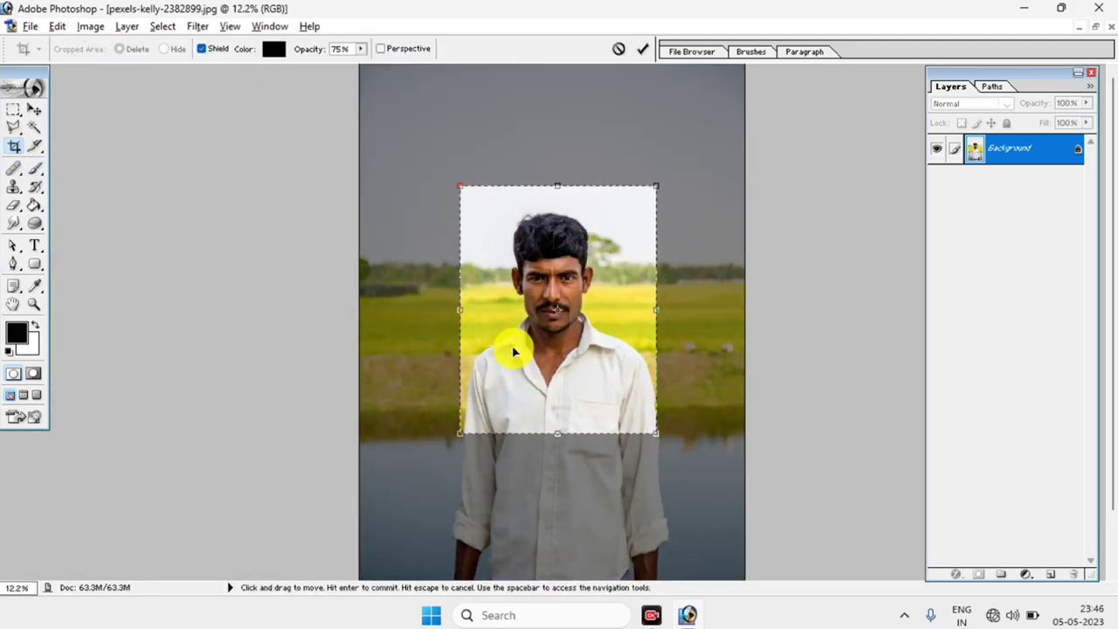
left_click(643, 51)
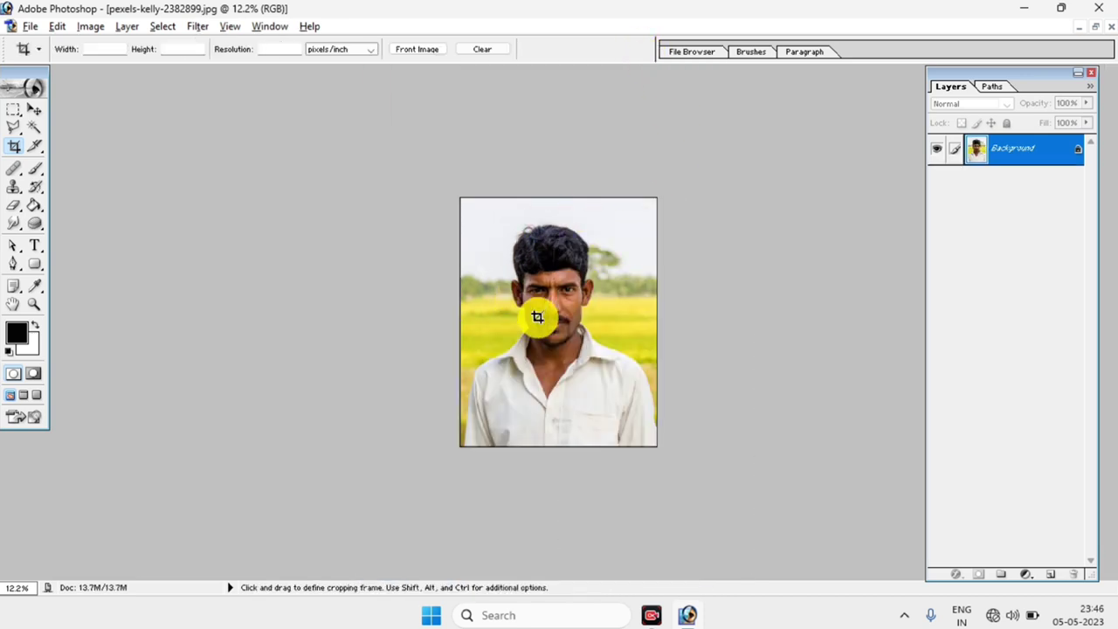
scroll(537, 317, "up", 1)
scroll(534, 319, "up", 1)
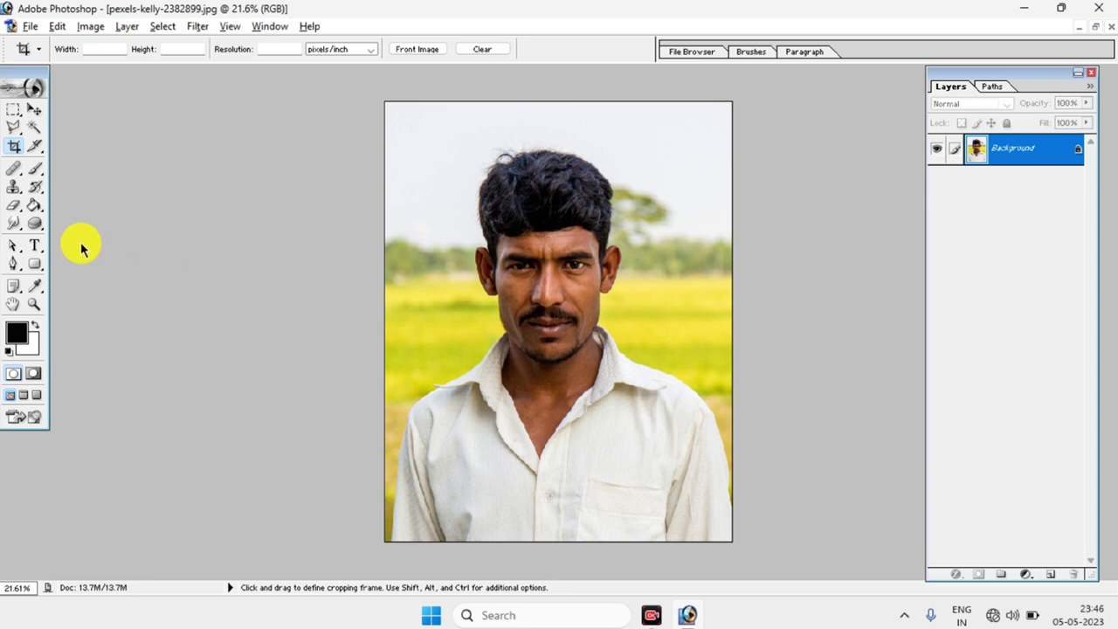
- With the Pen tool, zoom in and trace the man's right shoulder up to the collar
left_click(13, 264)
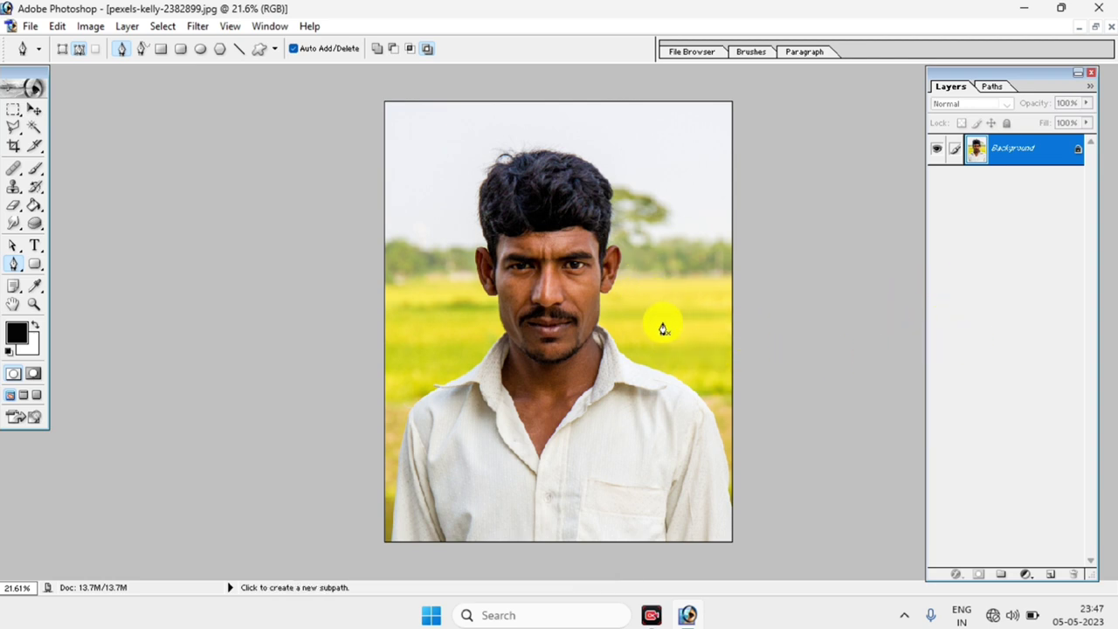
key("ctrl+0")
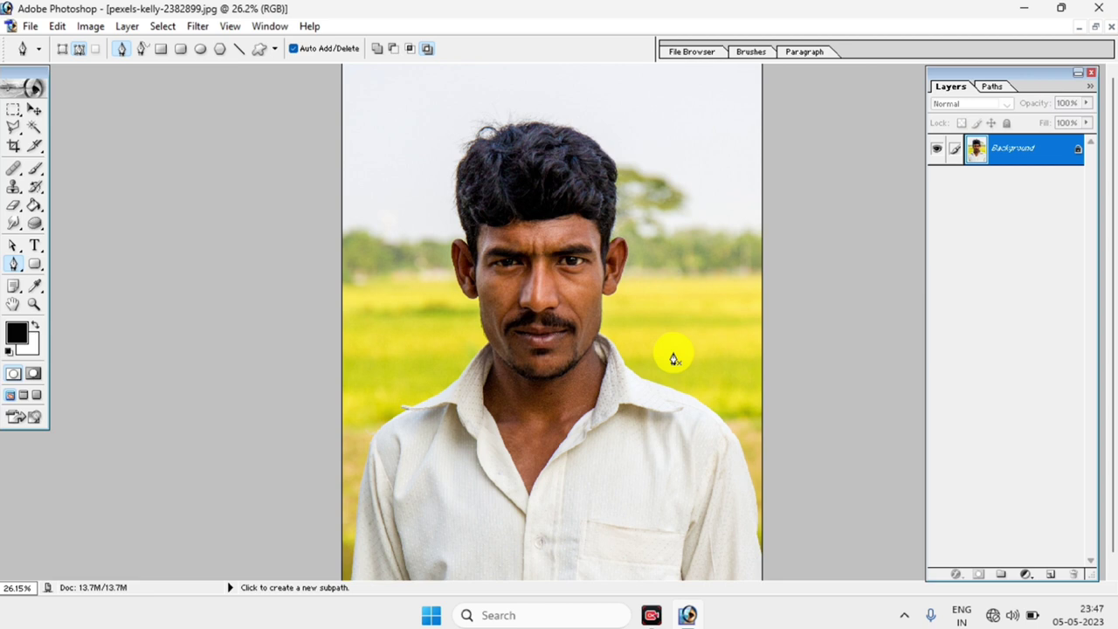
key("ctrl+plus")
left_click(804, 526)
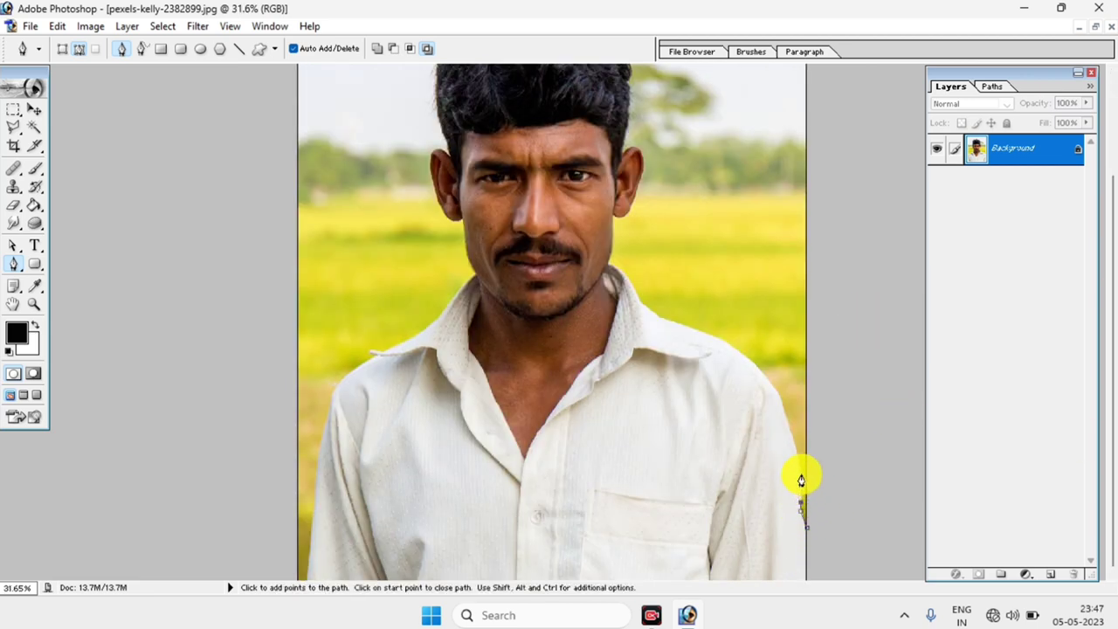
left_click(786, 413)
left_click(777, 394)
left_click(768, 382)
left_click(700, 332)
left_click(659, 318)
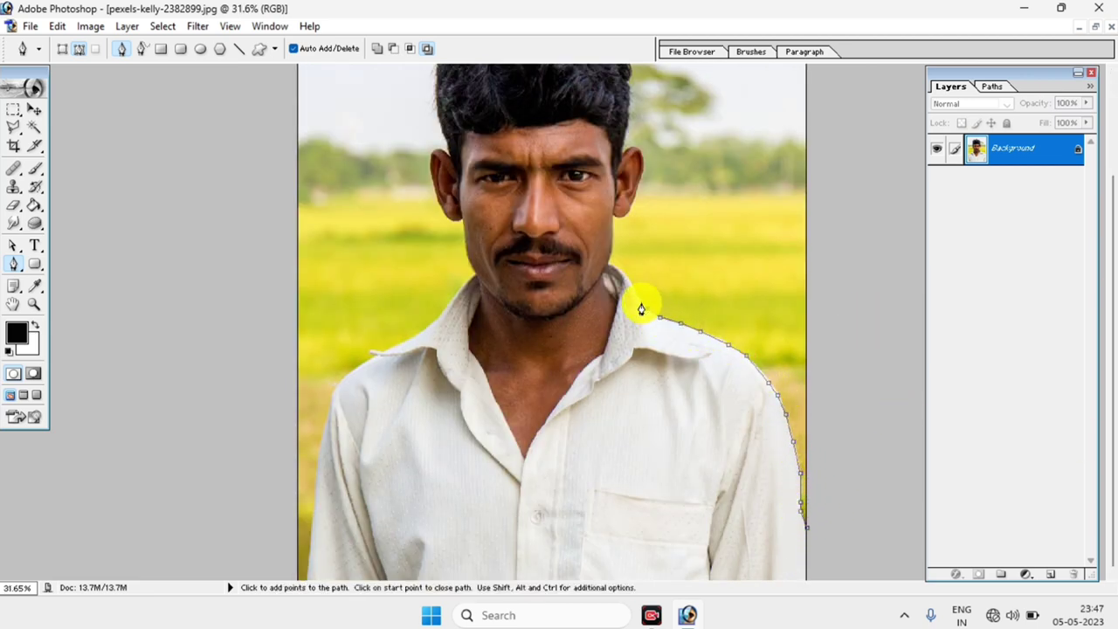
- Continue the path up the neck, around the right earlobe and along the right ear
scroll(610, 262, "up", 5)
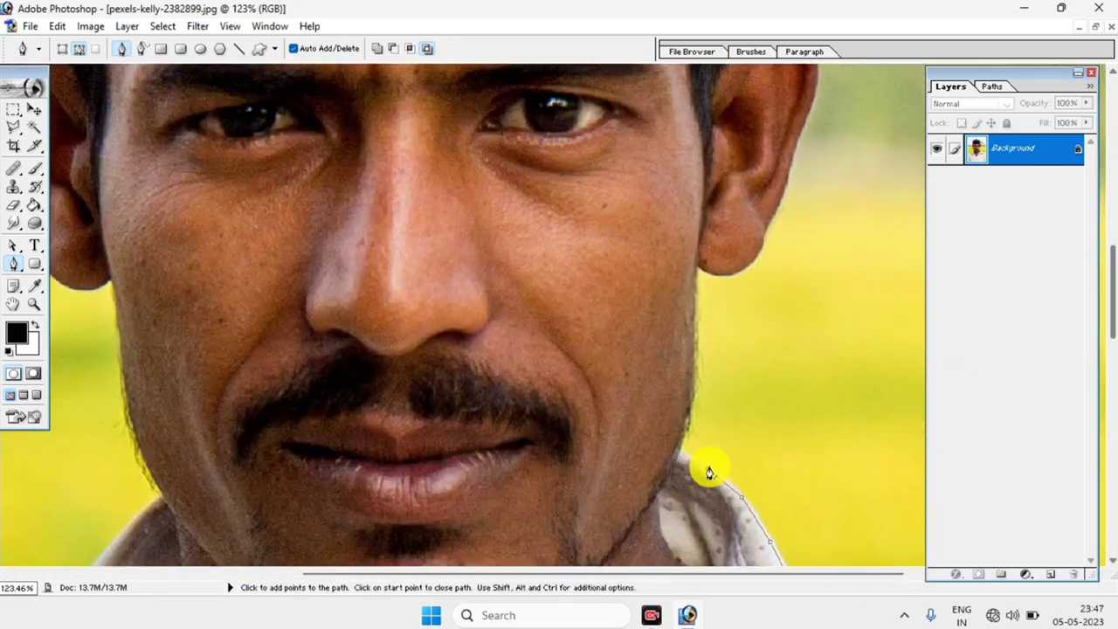
left_click_drag(743, 529, 688, 425)
left_click(688, 426)
left_click(693, 386)
left_click(695, 327)
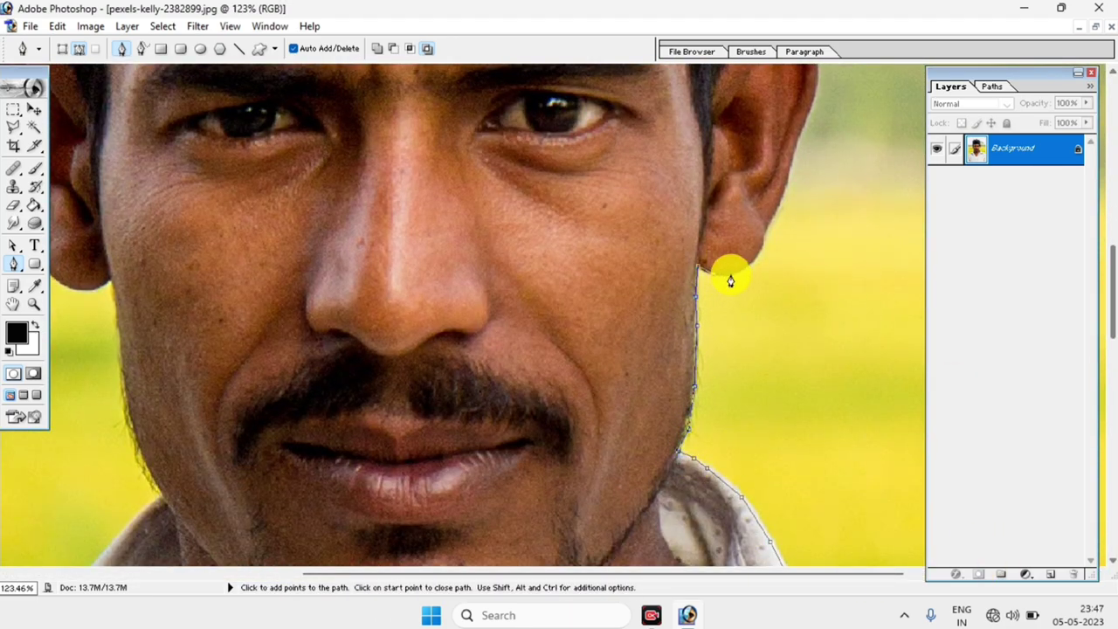
left_click(730, 279)
left_click(768, 229)
scroll(781, 205, "up", 3)
left_click(798, 326)
left_click(818, 260)
left_click(812, 211)
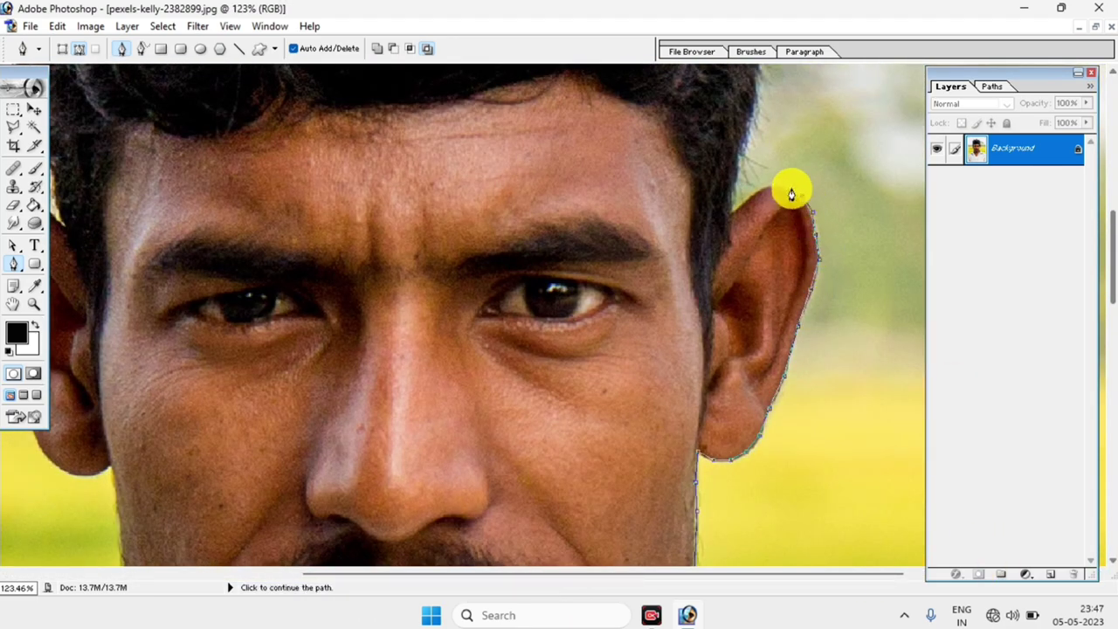
- Trace the hair's right edge, crown and loop, then down the left hair edge
scroll(739, 207, "up", 3)
left_click(743, 341)
scroll(763, 218, "up", 2)
left_click(757, 275)
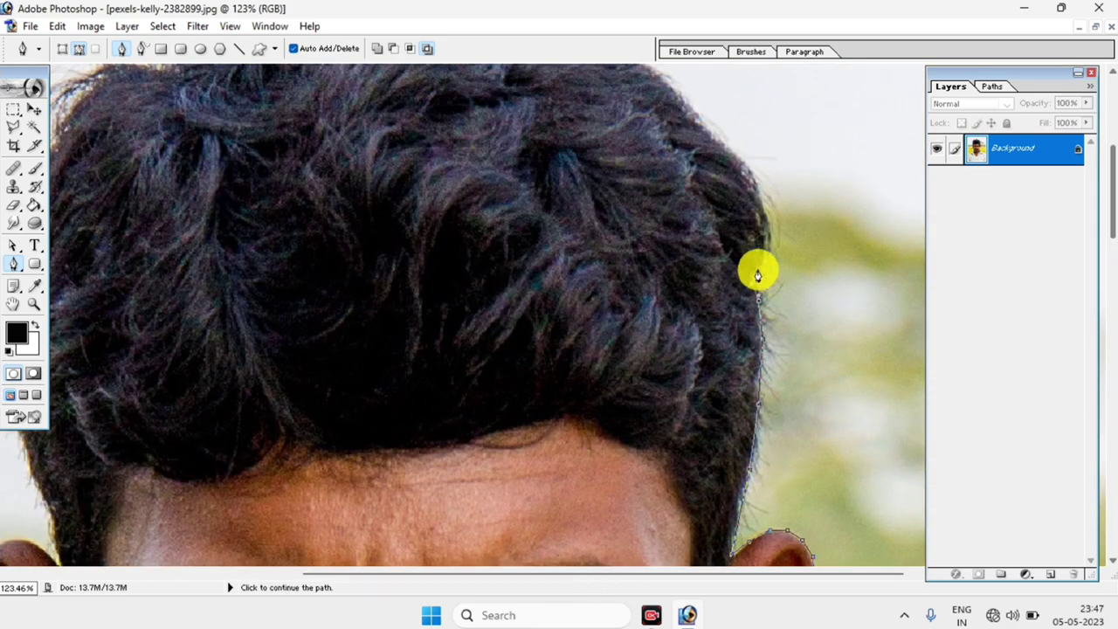
left_click(743, 169)
scroll(722, 295, "up", 2)
left_click(592, 186)
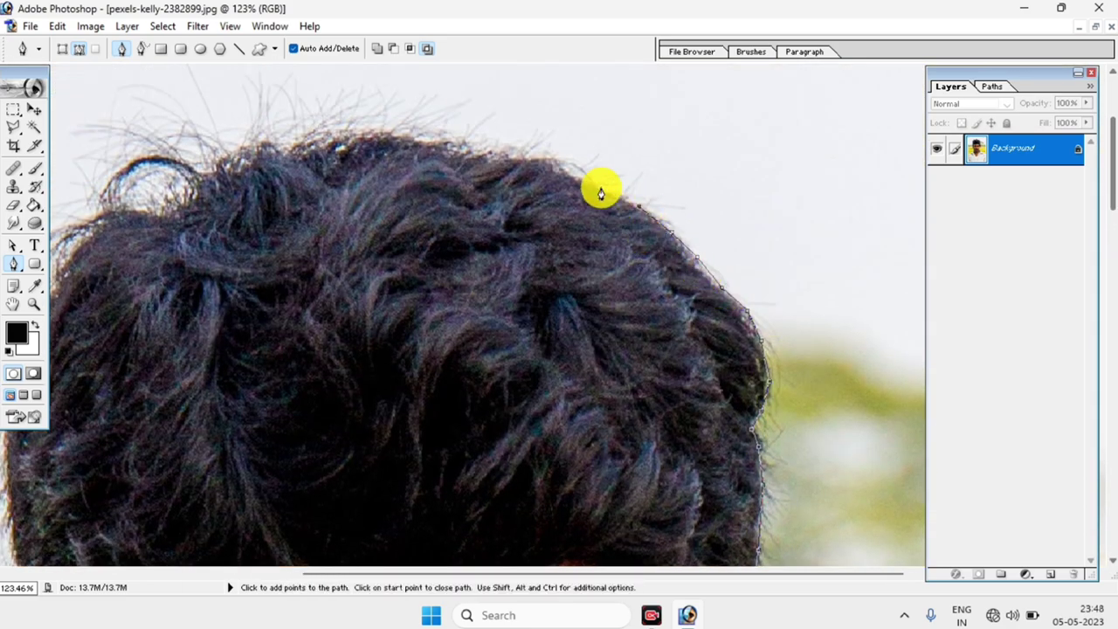
left_click(267, 149)
left_click(120, 213)
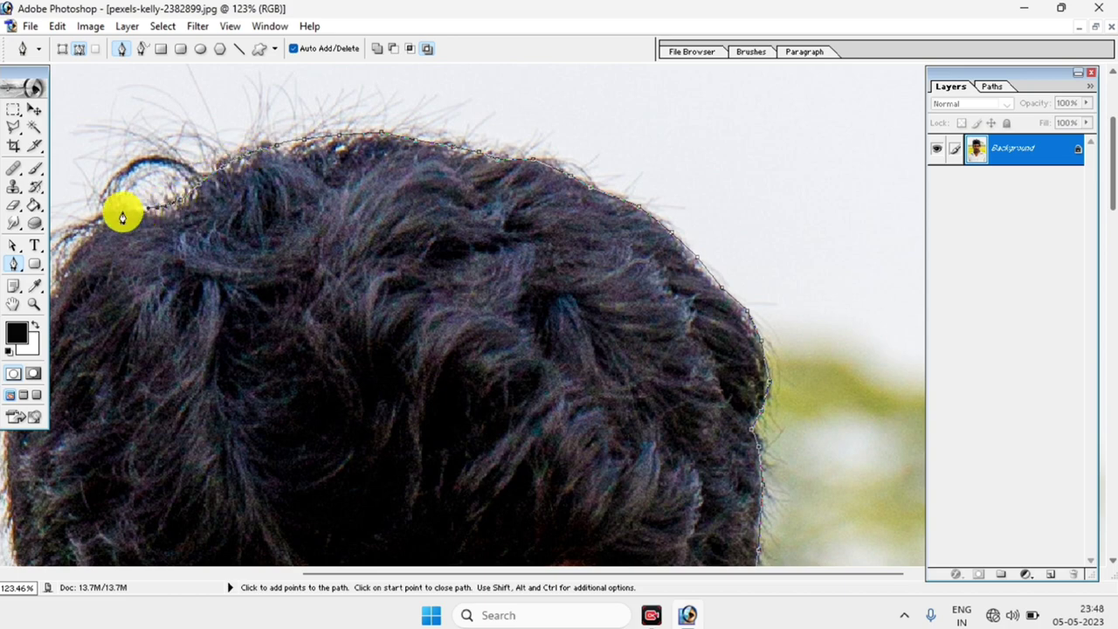
scroll(120, 212, "left", 3)
left_click(310, 316)
scroll(310, 330, "down", 3)
left_click(290, 263)
left_click(288, 326)
left_click(301, 385)
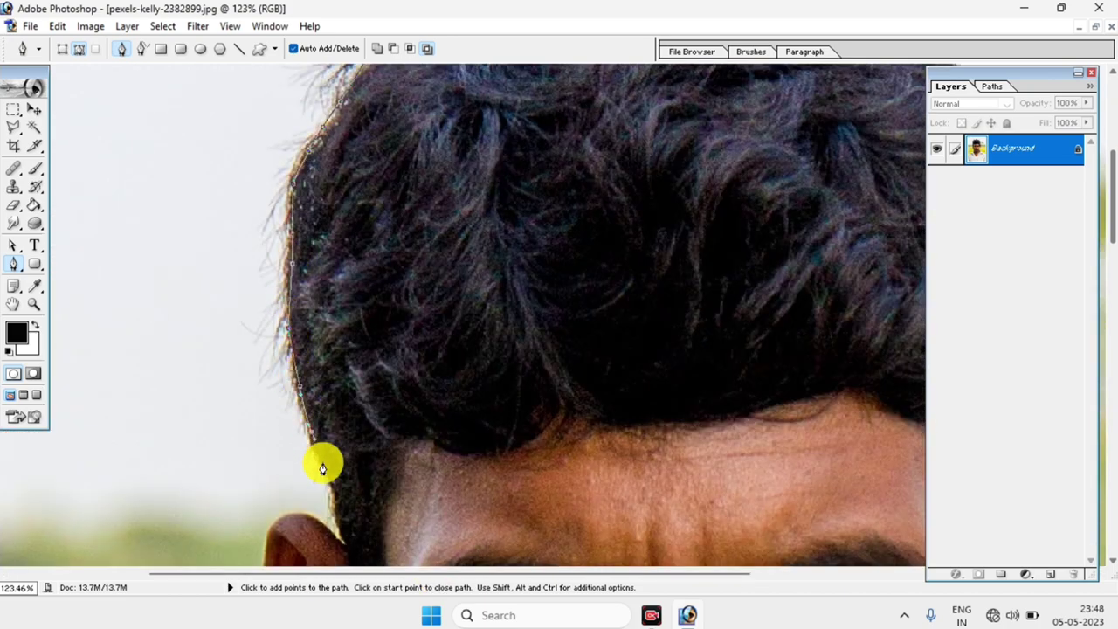
left_click(327, 476)
left_click(332, 539)
scroll(274, 522, "down", 3)
- Trace the left ear, jawline and left shoulder down to the photo's bottom-left corner
left_click(267, 454)
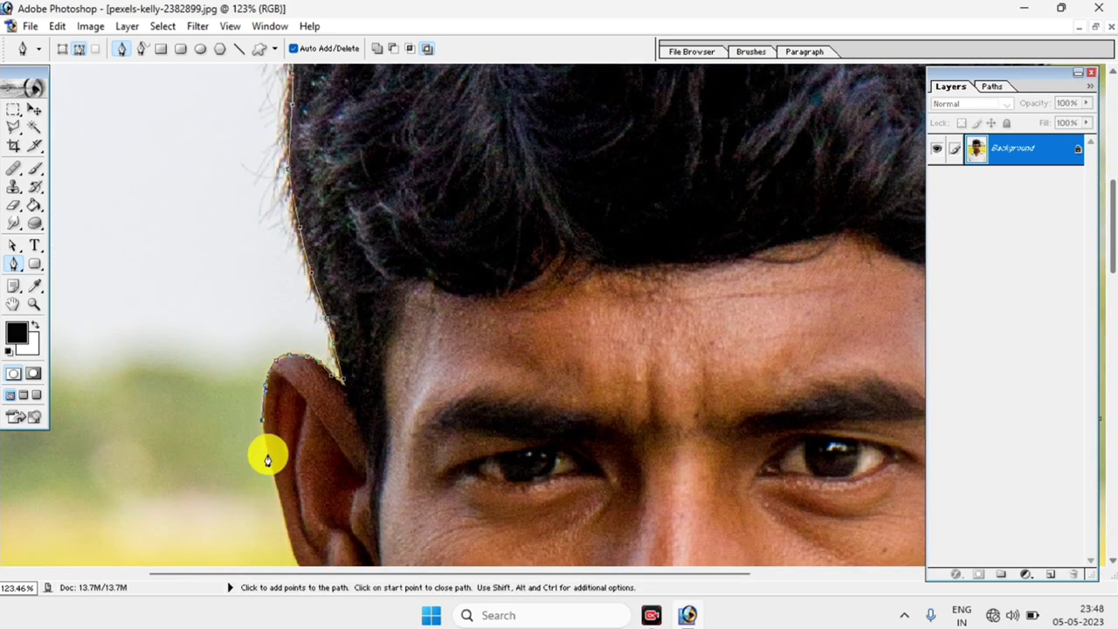
scroll(267, 454, "down", 2)
left_click(122, 227)
left_click(137, 264)
left_click(190, 285)
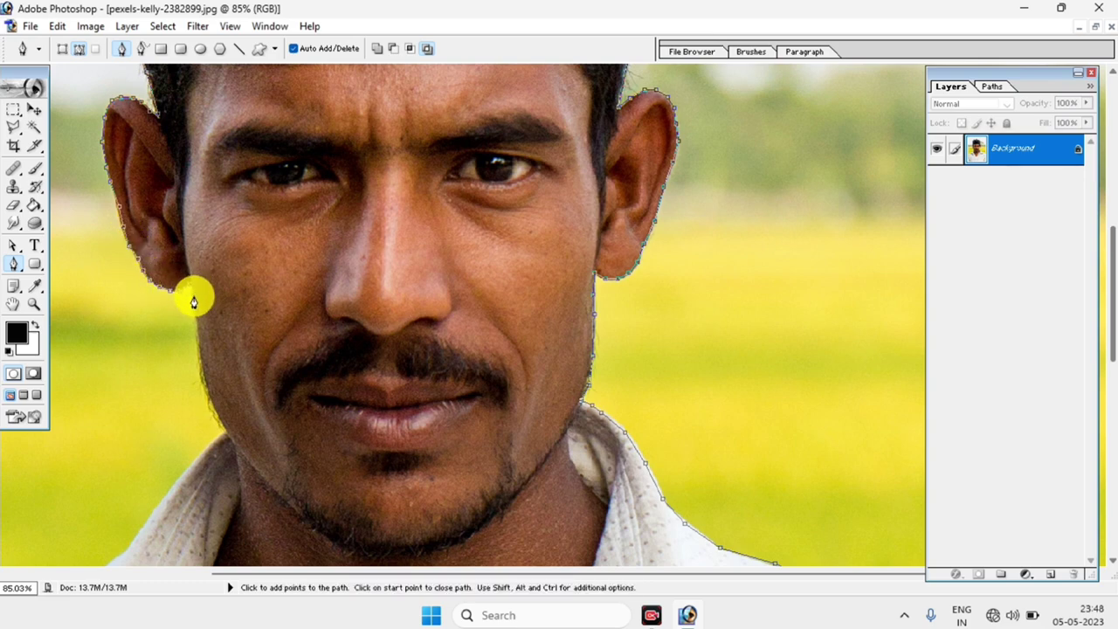
left_click(206, 388)
left_click(202, 448)
scroll(200, 456, "down", 2)
left_click(175, 391)
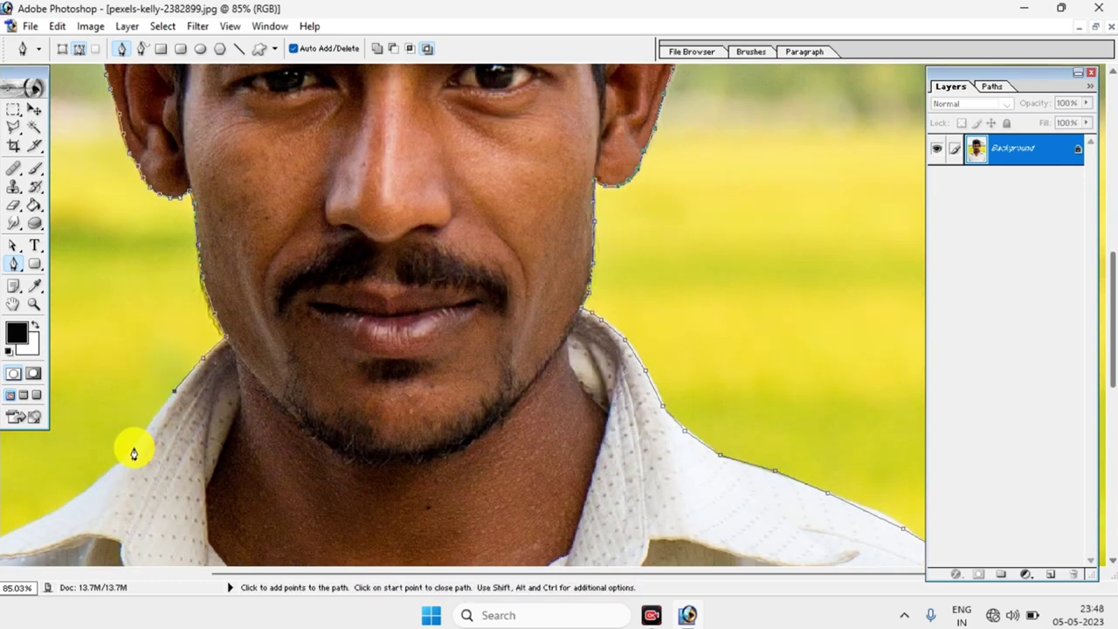
scroll(87, 463, "down", 2)
scroll(262, 410, "down", 2)
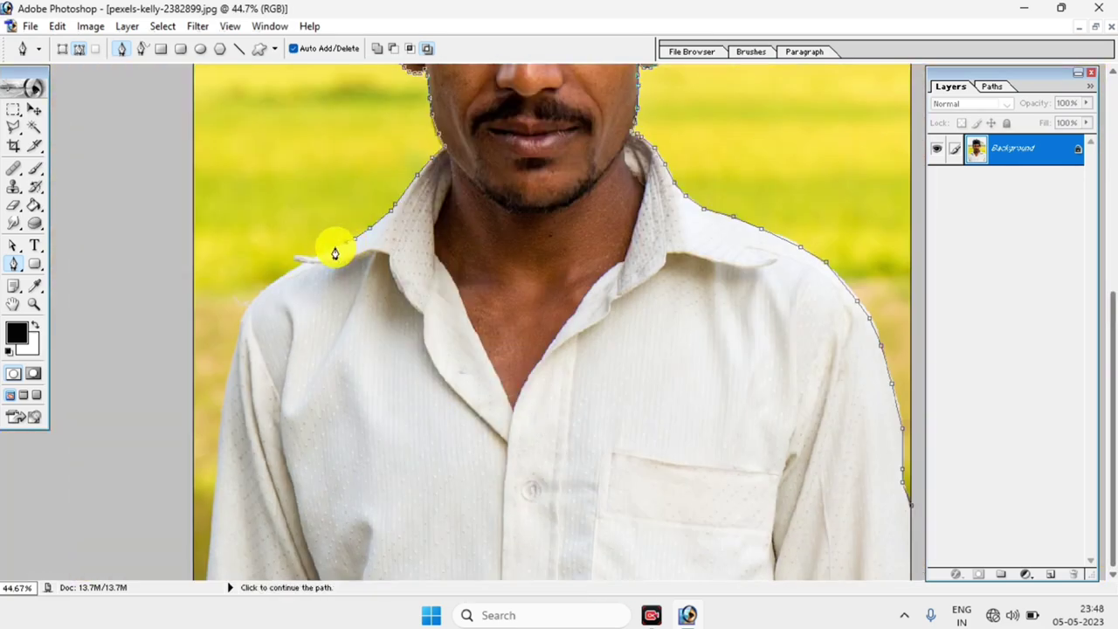
left_click(303, 261)
left_click(275, 281)
left_click(246, 308)
left_click(235, 340)
left_click(232, 368)
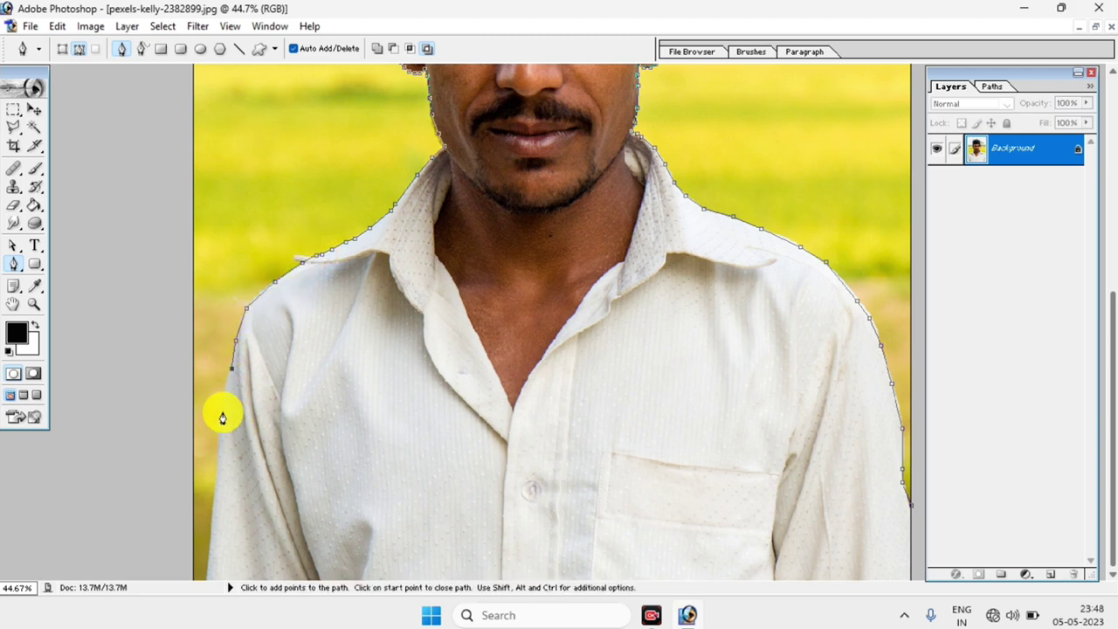
scroll(207, 569, "down", 2)
left_click(394, 532)
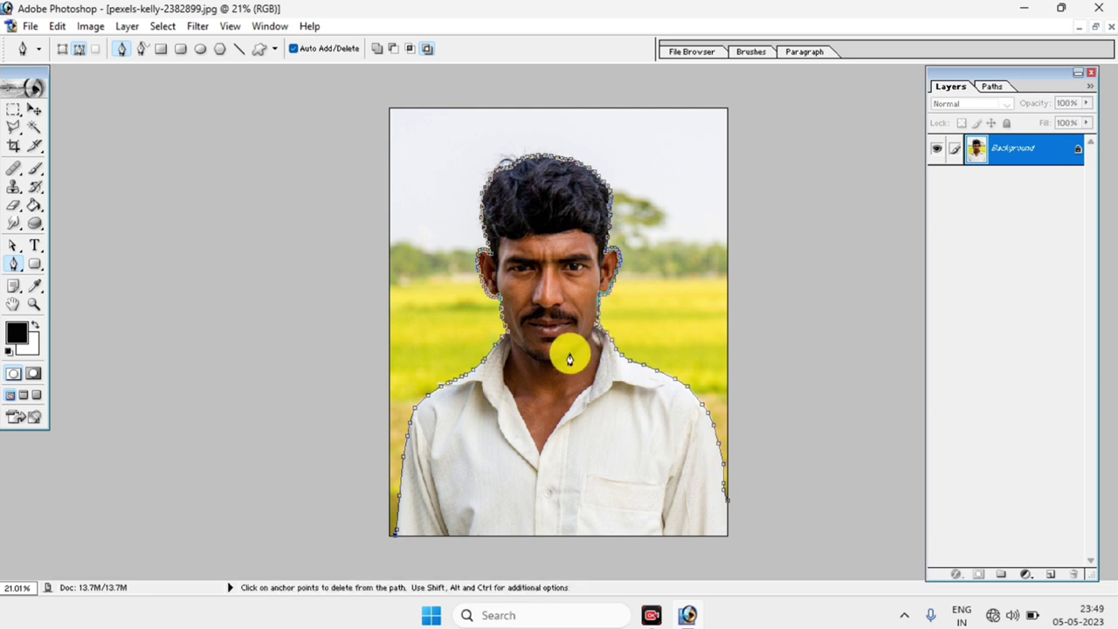
- Extend the path up the grey area left of the photo and across above it
left_click(359, 534)
left_click(276, 431)
left_click(250, 340)
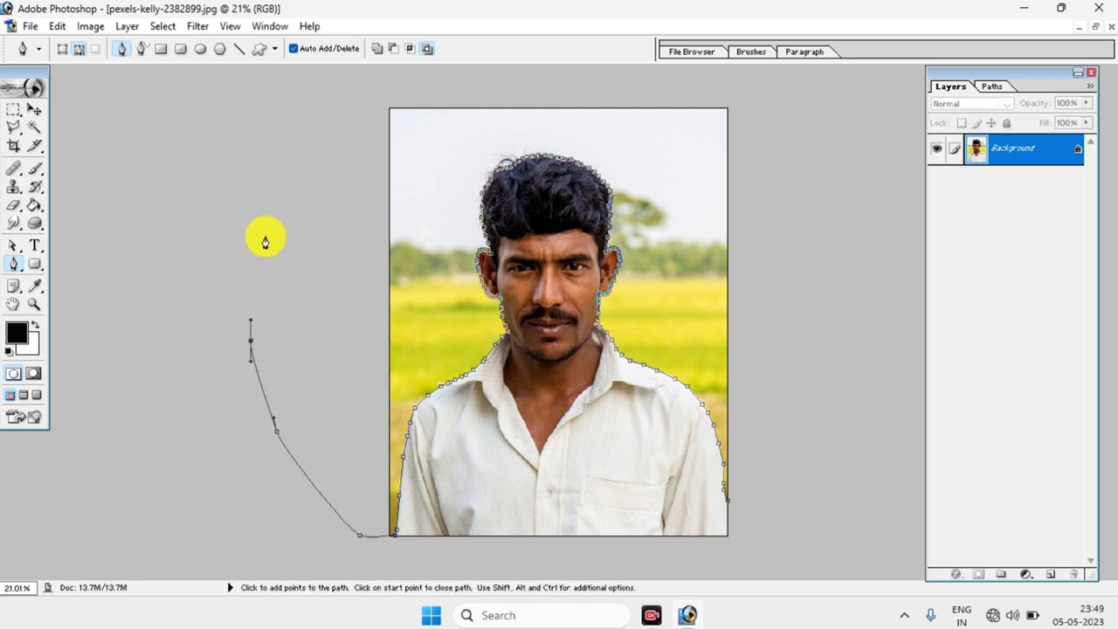
left_click(267, 232)
left_click(275, 179)
left_click(307, 129)
left_click(383, 85)
left_click(554, 85)
left_click(697, 85)
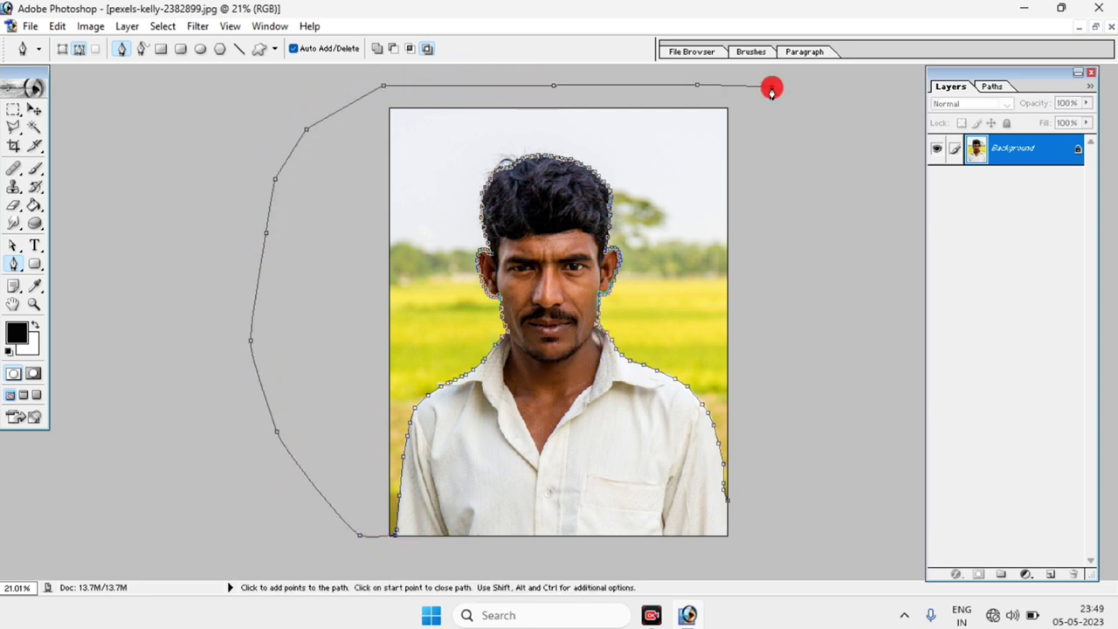
- Close the path down the photo's right side and convert the Background into Layer 0
left_click(780, 172)
left_click(773, 273)
left_click(756, 356)
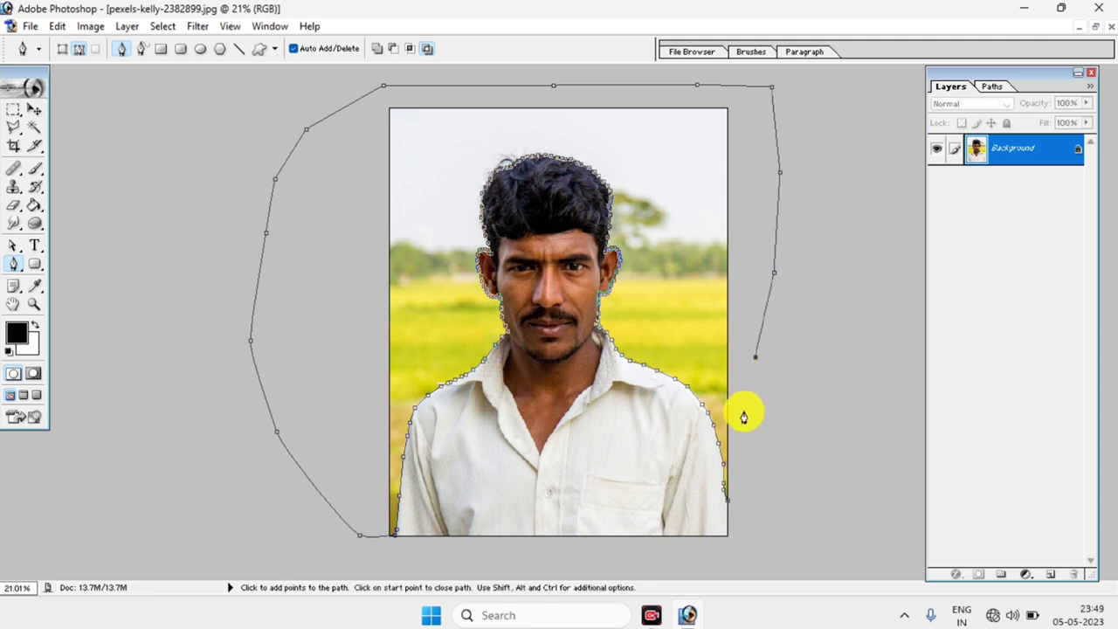
left_click(728, 499)
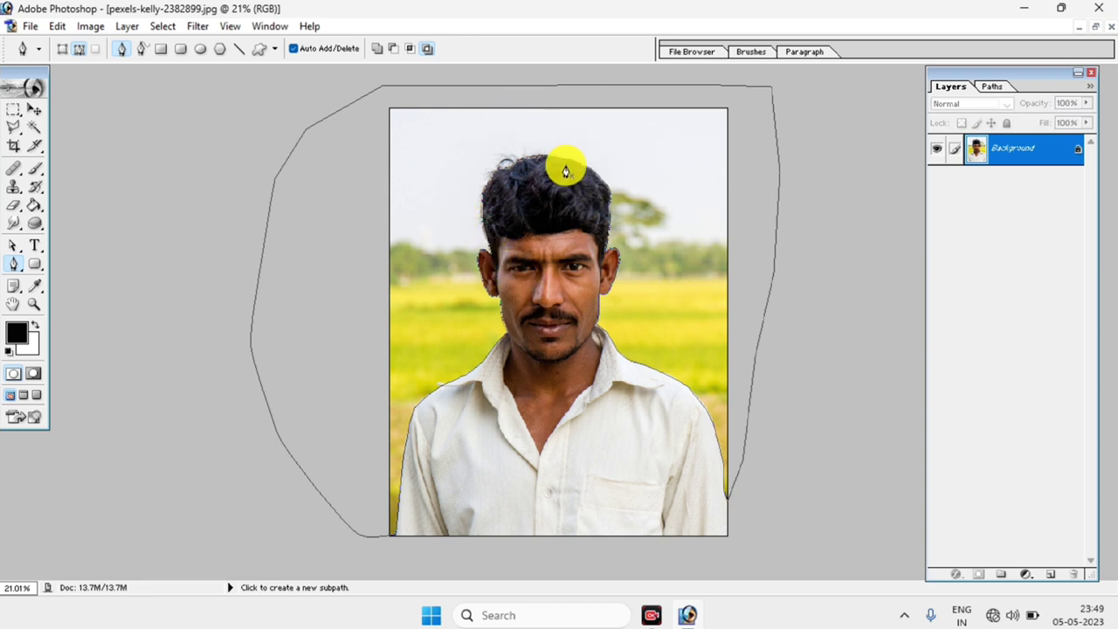
double_click(1027, 151)
left_click(727, 280)
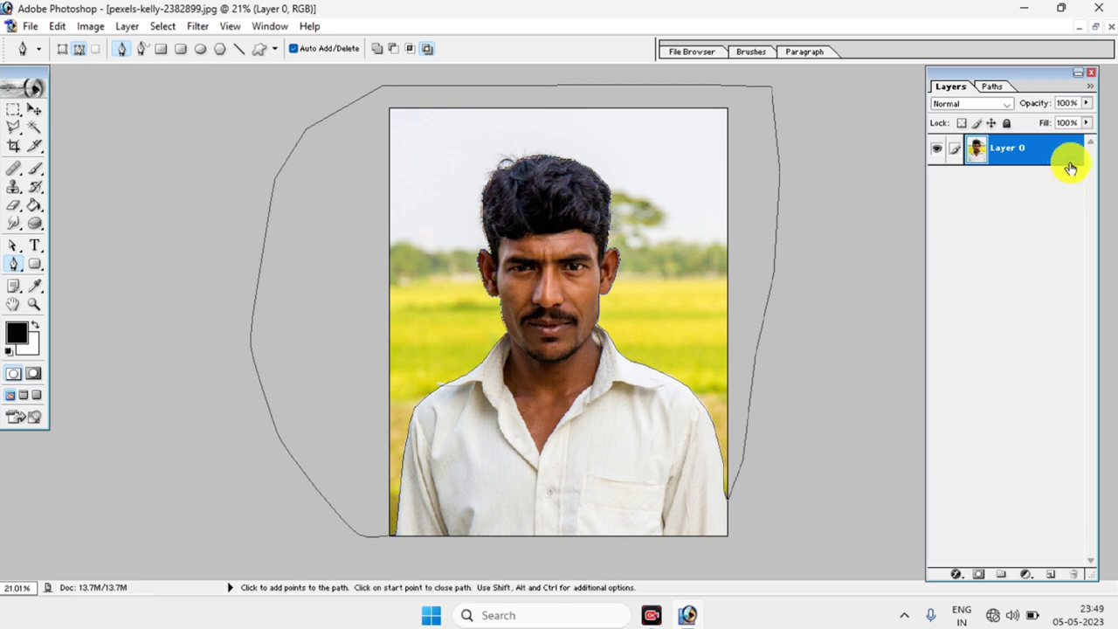
- Make a 2.5 px feathered selection from the path, delete the background, and restore windows
right_click(650, 196)
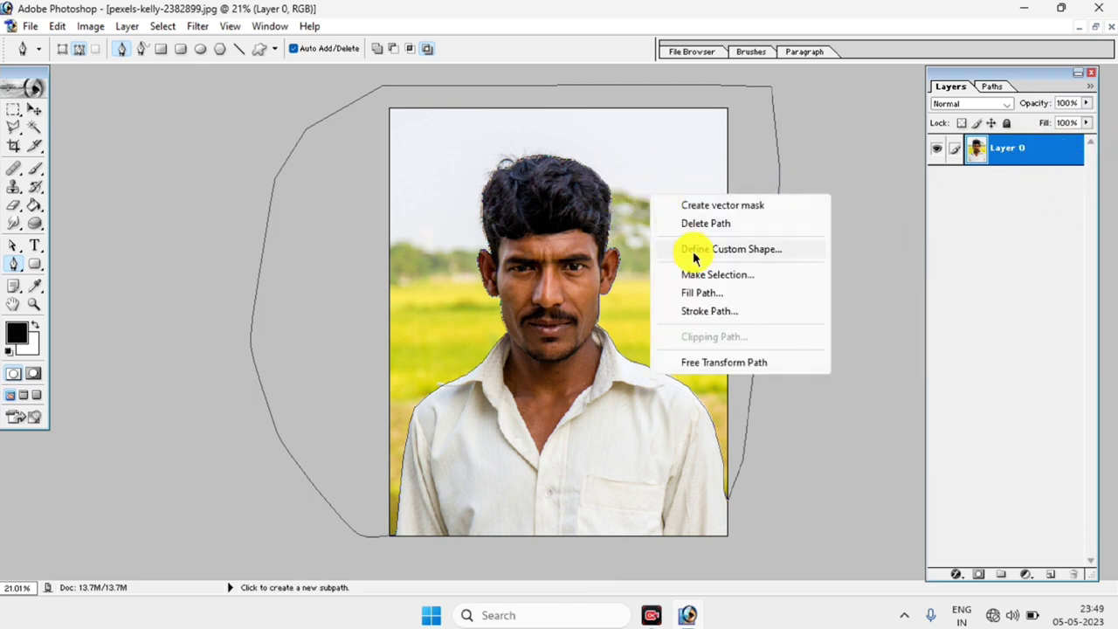
left_click(738, 276)
type("2.5")
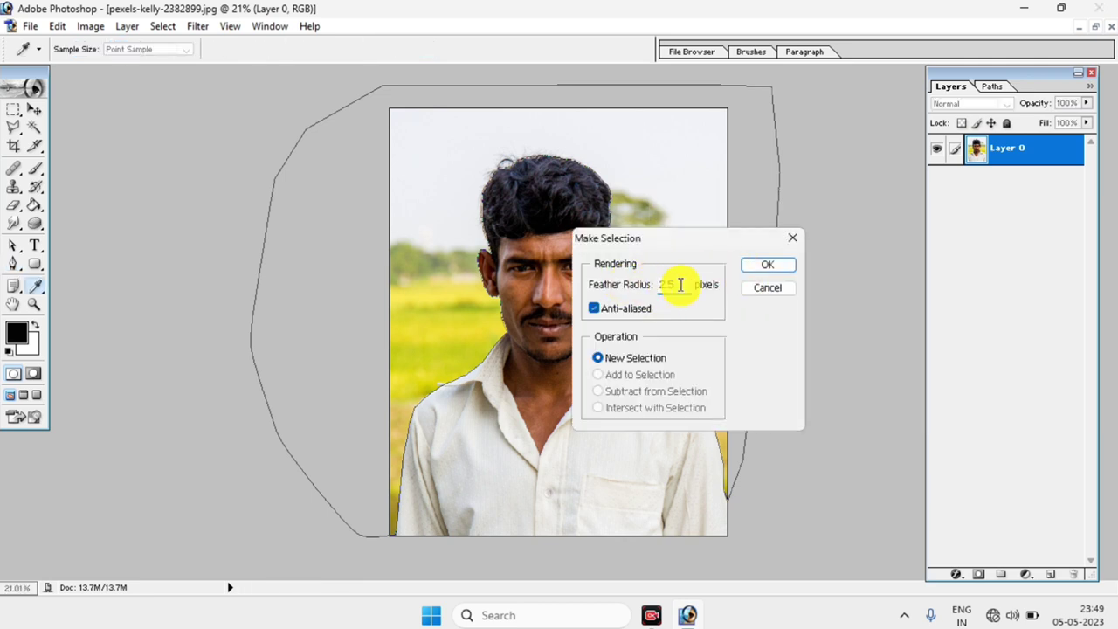
left_click(768, 264)
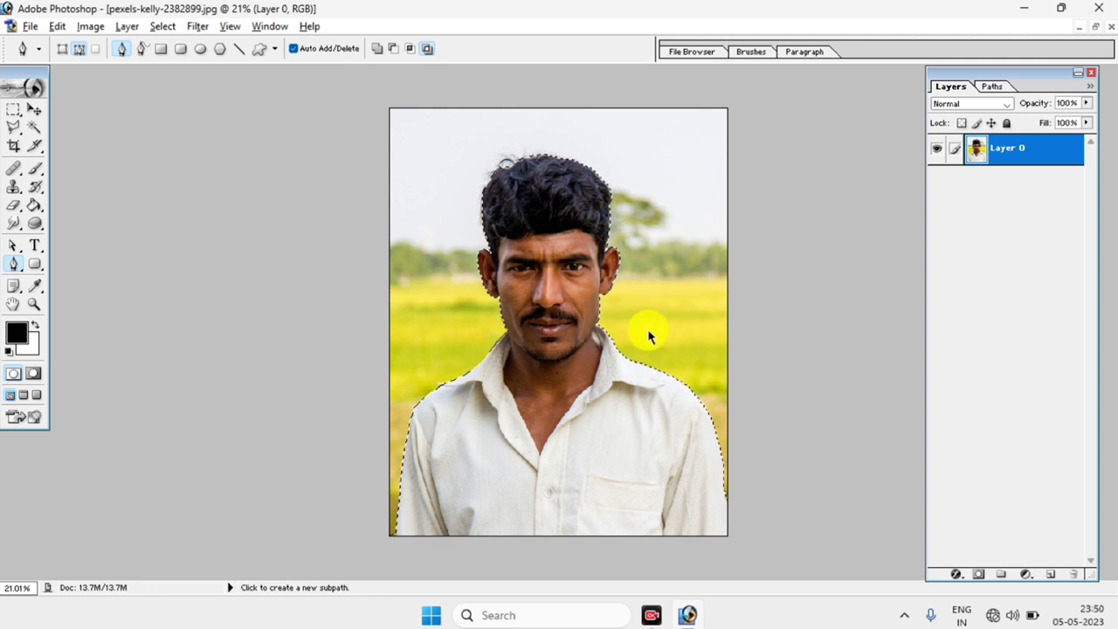
key("Delete")
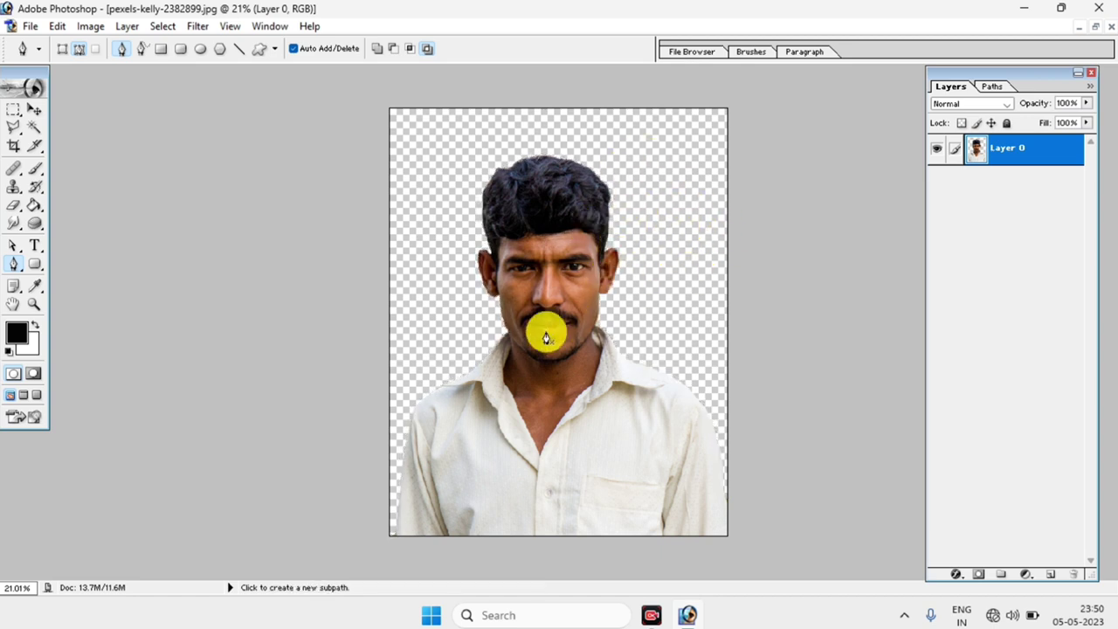
left_click(1094, 27)
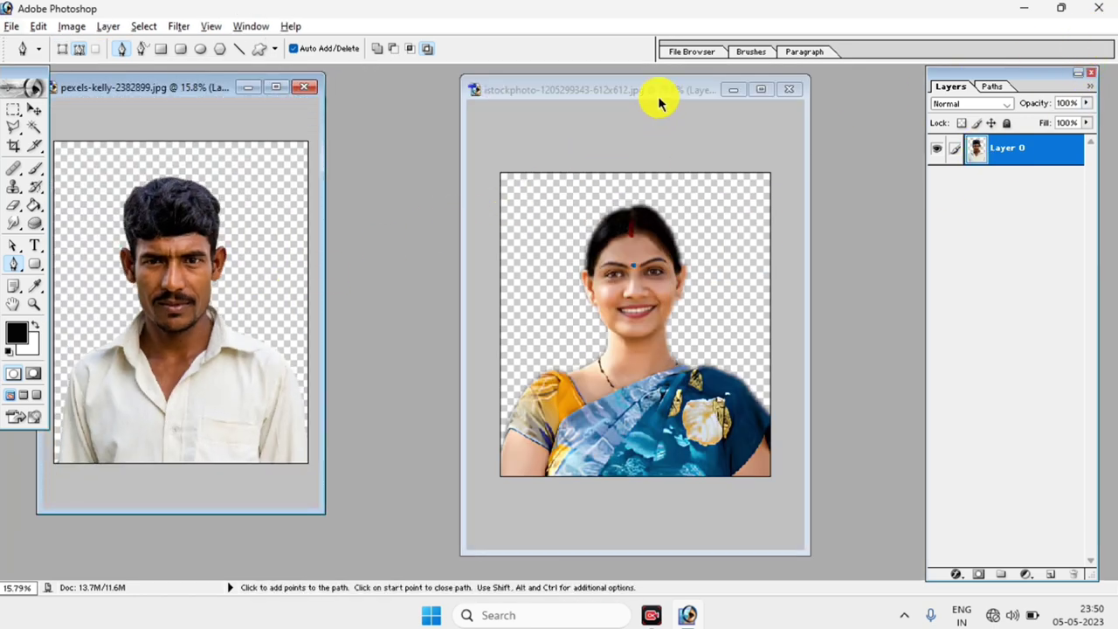
- Create a new document using the 2 x 3 inch, 300 ppi preset size
left_click_drag(674, 93, 548, 85)
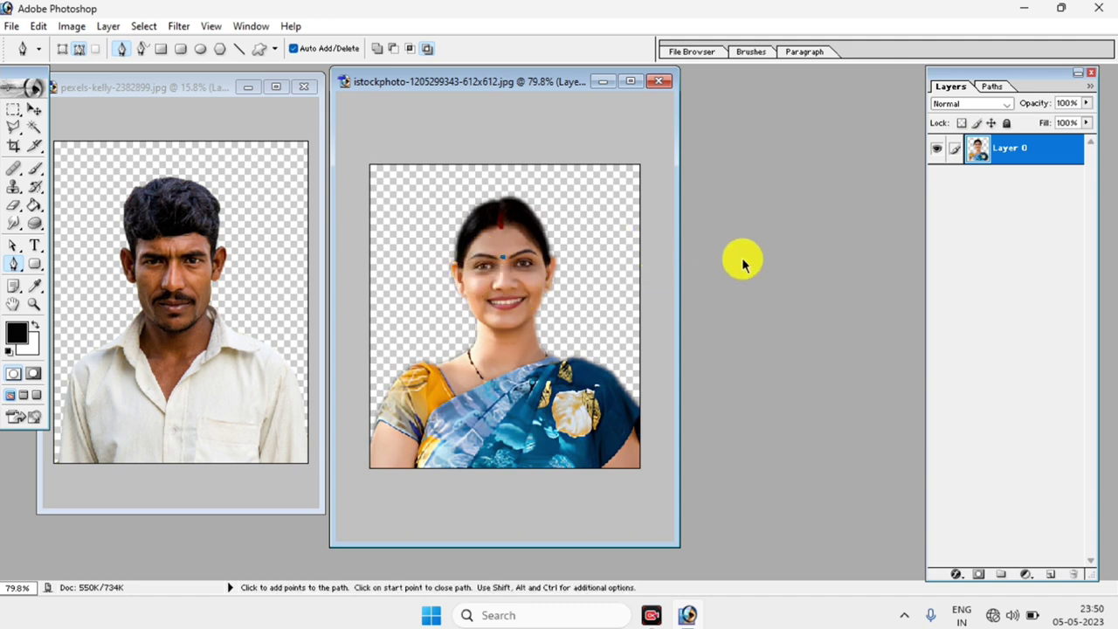
key("ctrl+n")
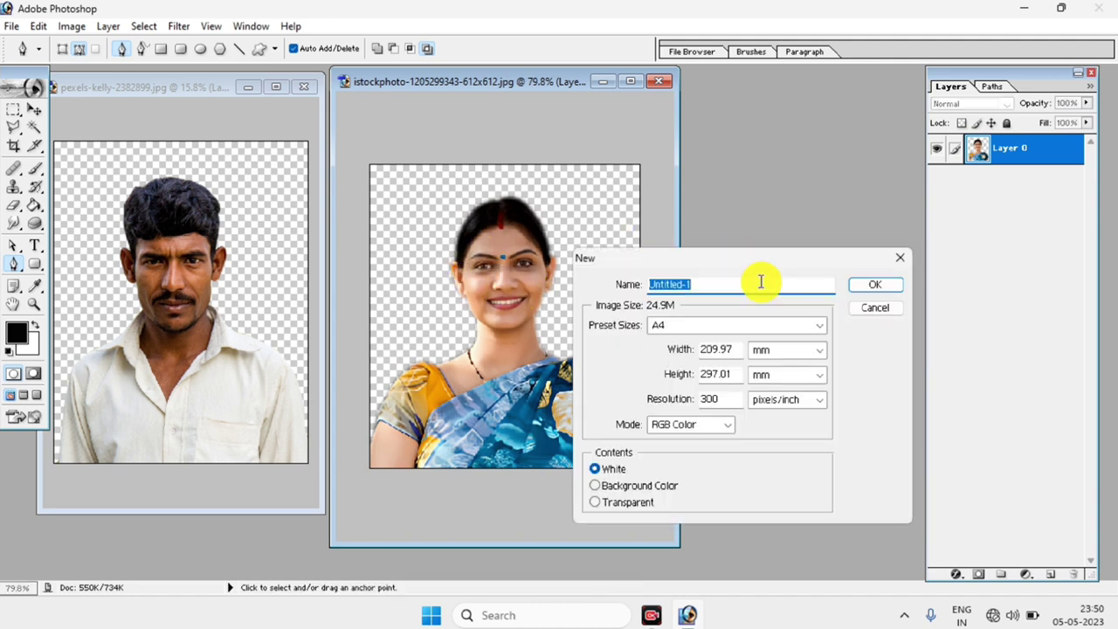
left_click_drag(729, 255, 680, 182)
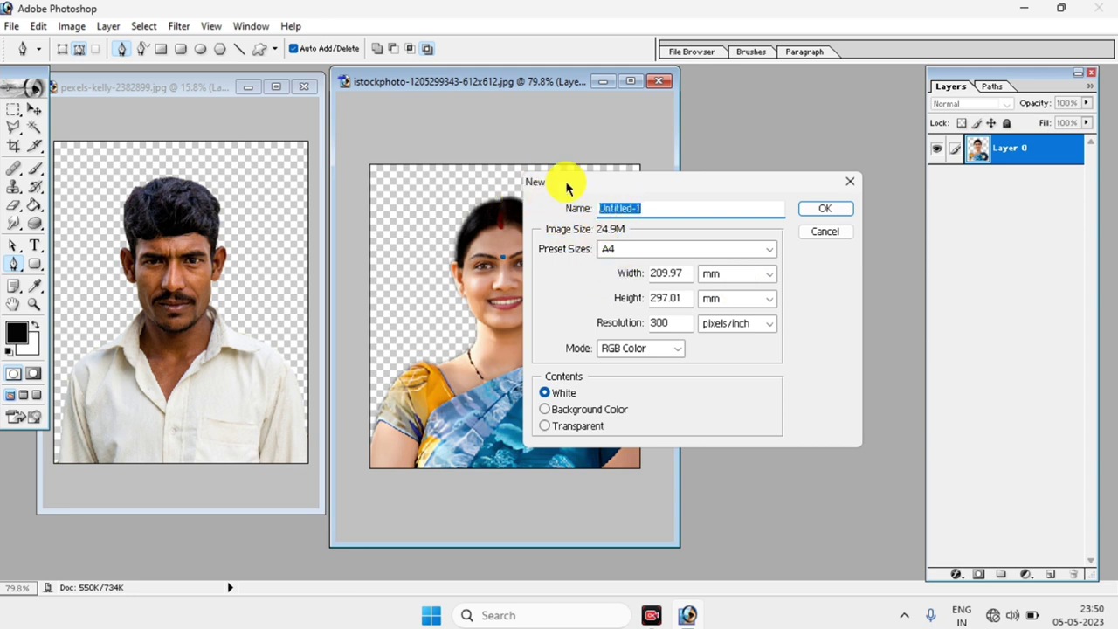
key("Tab")
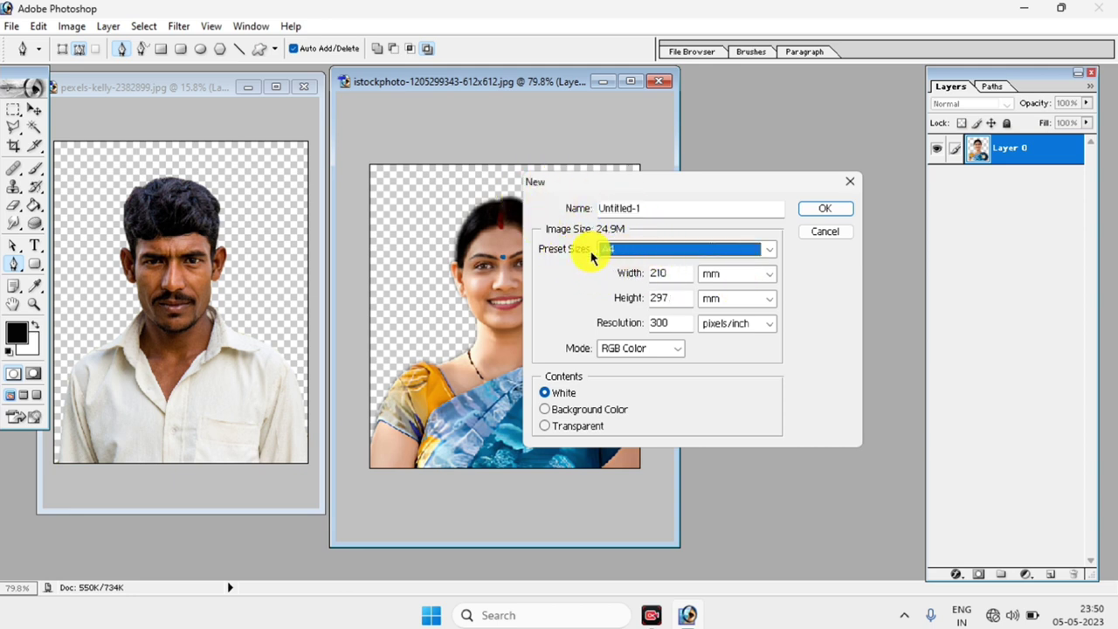
left_click(633, 249)
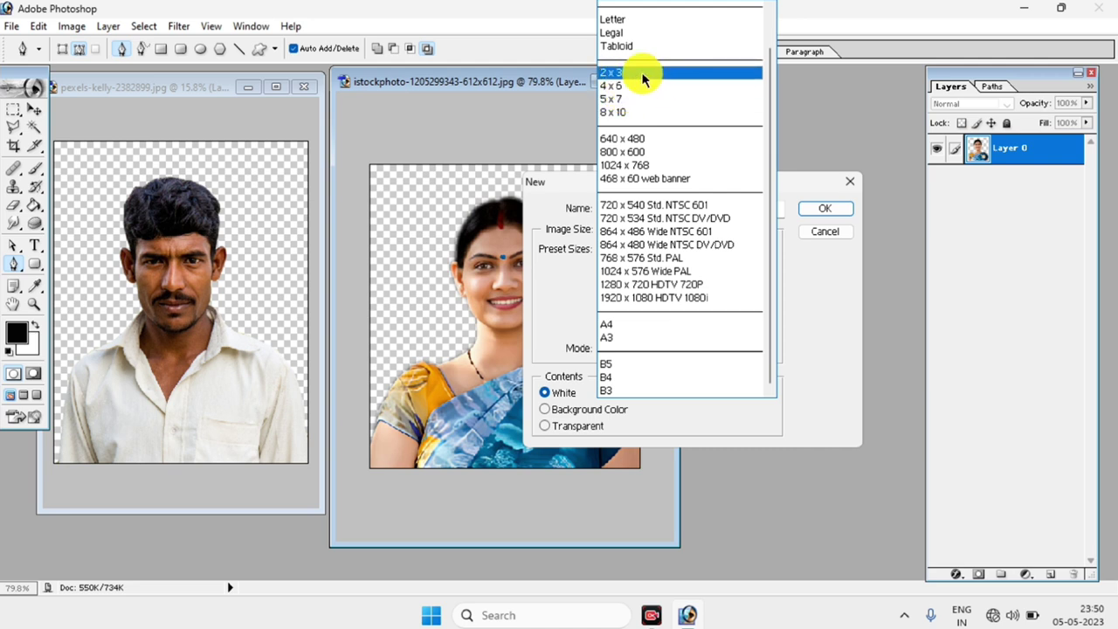
left_click(668, 74)
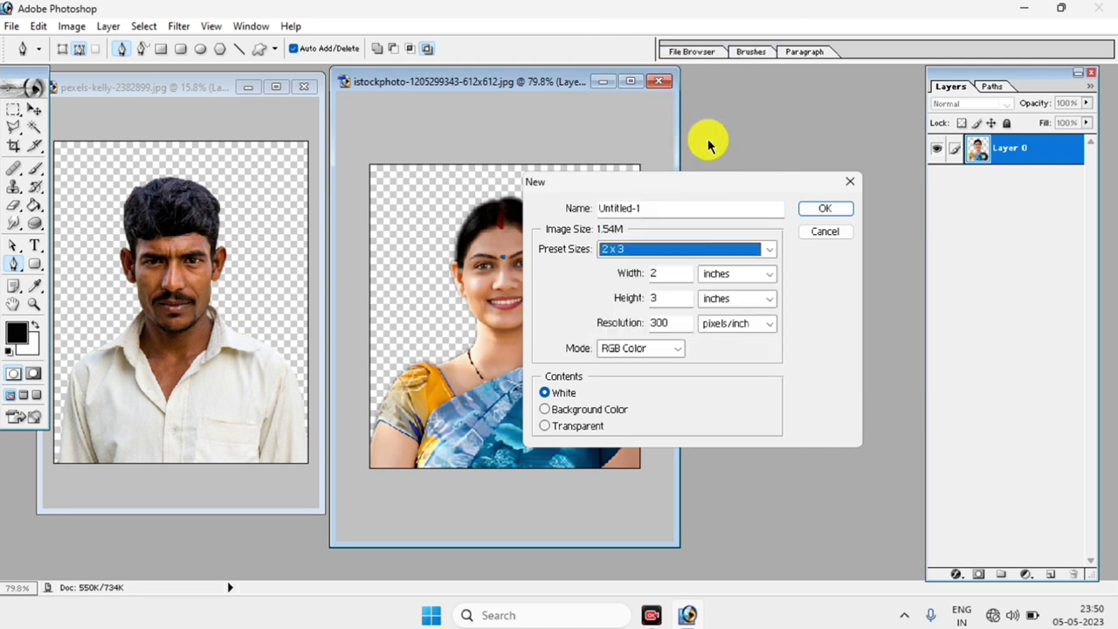
left_click(820, 208)
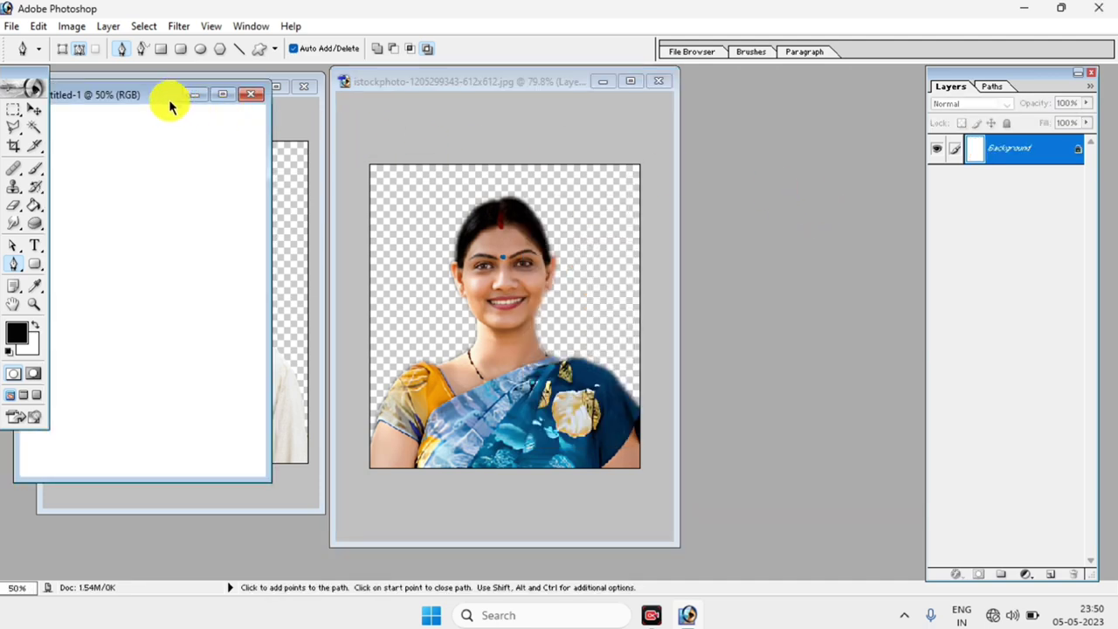
- Maximize the new Untitled-1 window and fit the blank canvas on screen
left_click_drag(170, 103, 710, 164)
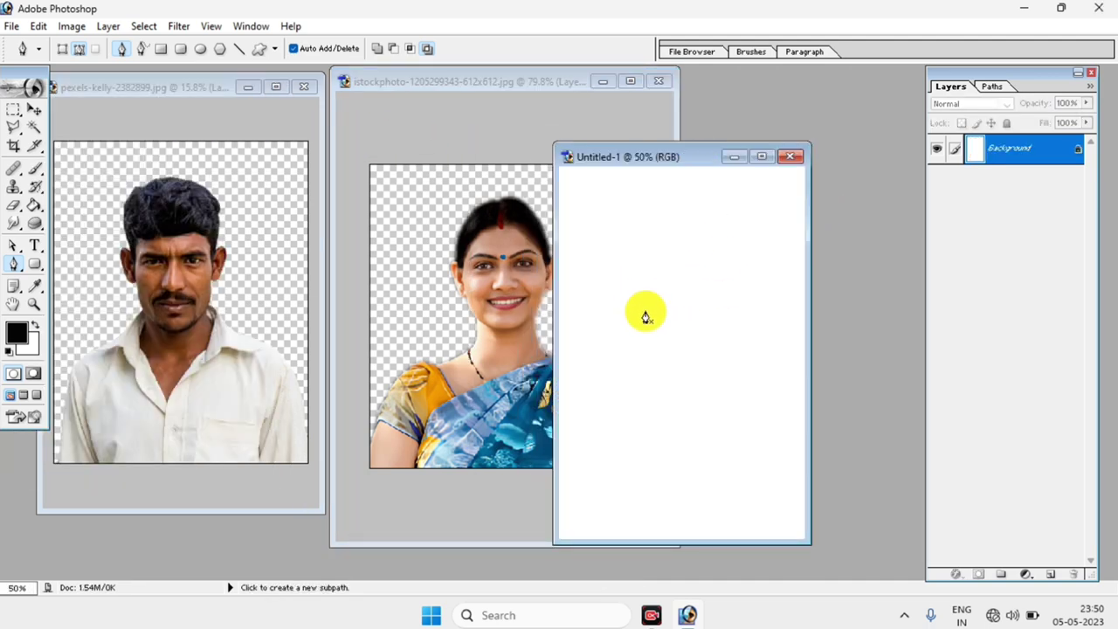
key("ctrl+0")
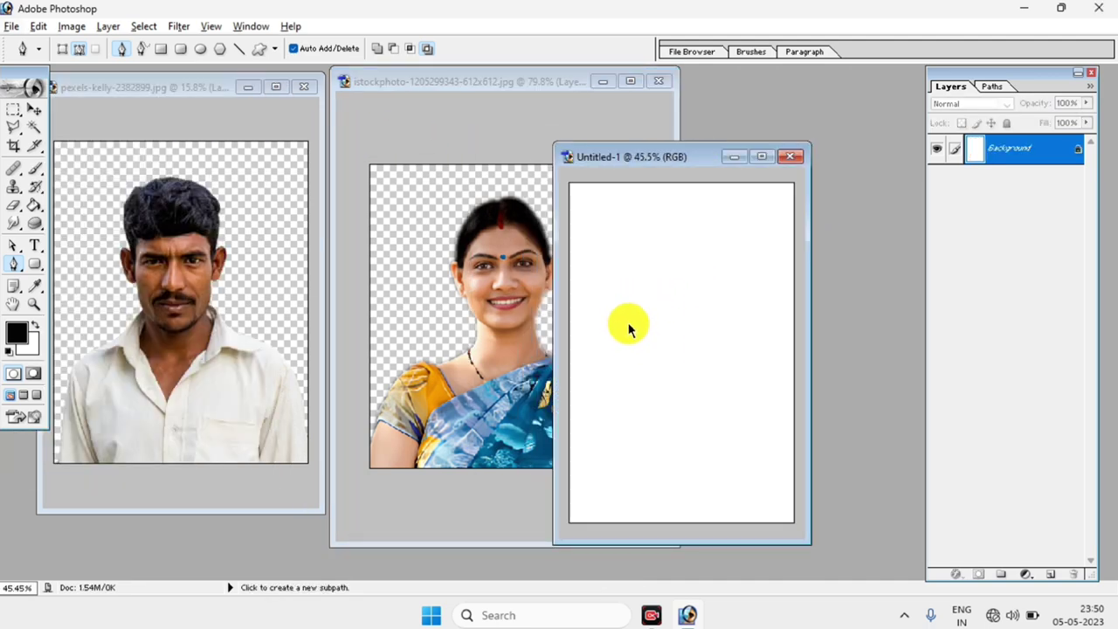
double_click(681, 156)
key("ctrl+0")
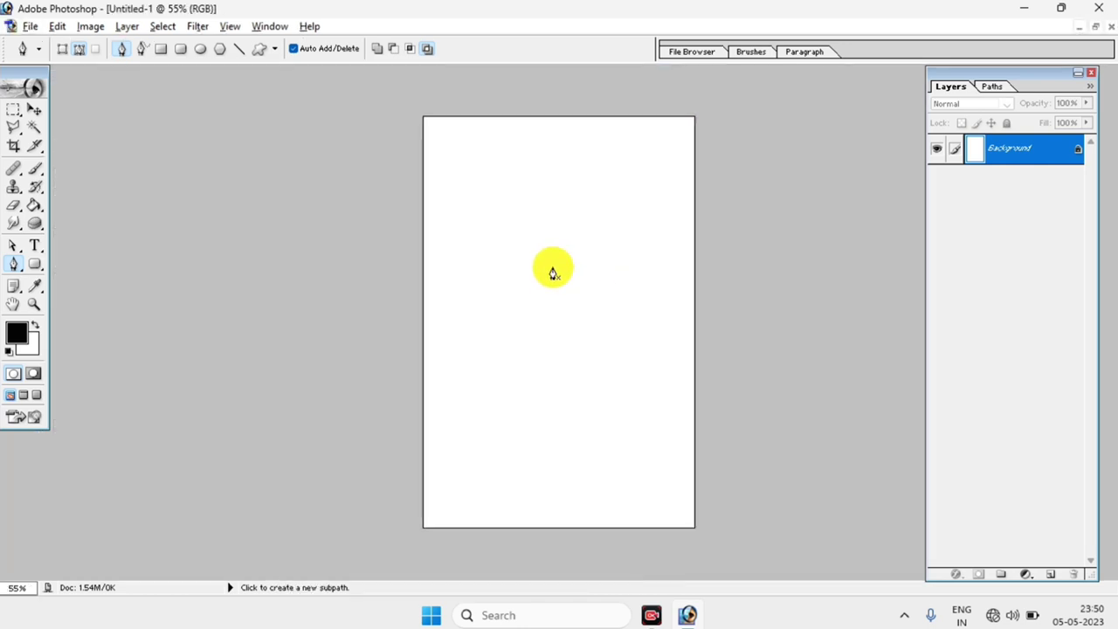
- Rotate the canvas 90° CW to landscape and float its window beside the photos
left_click(91, 27)
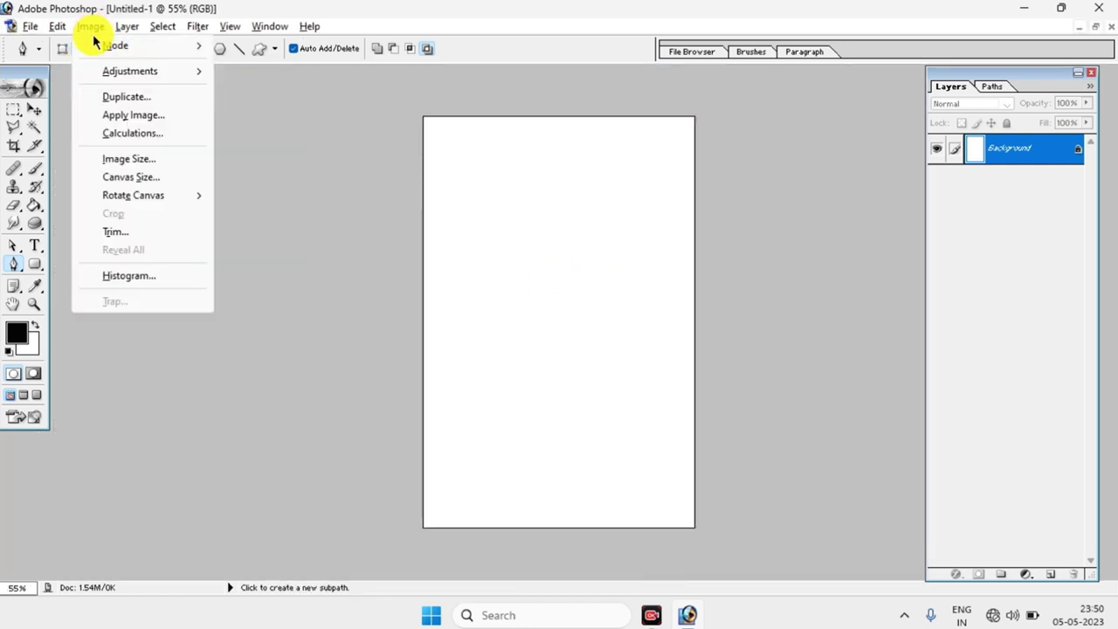
mouse_move(132, 195)
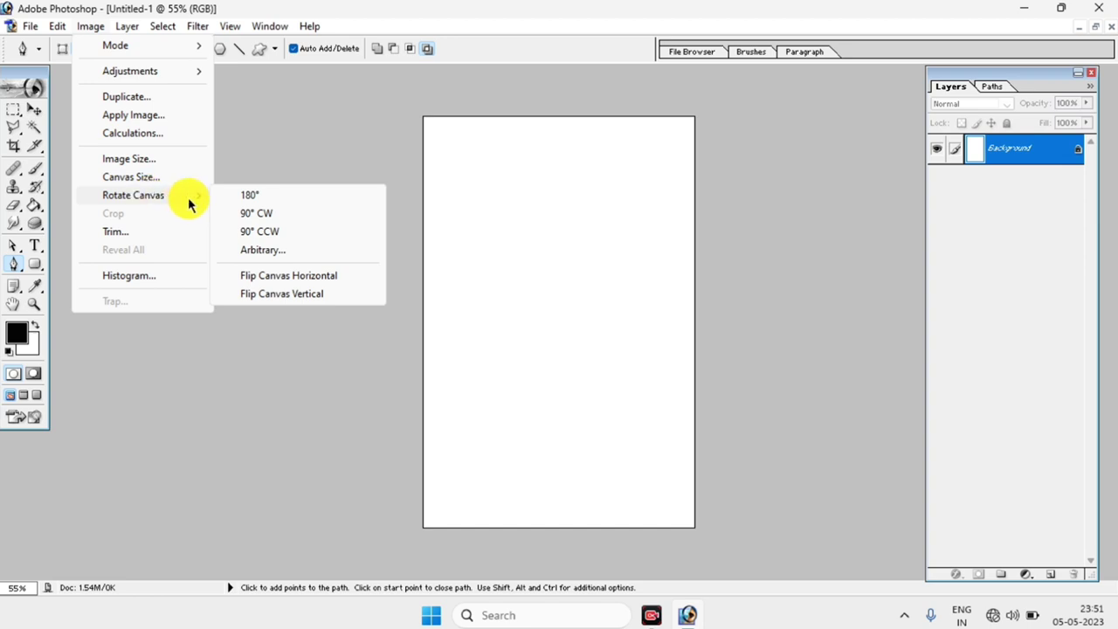
left_click(312, 227)
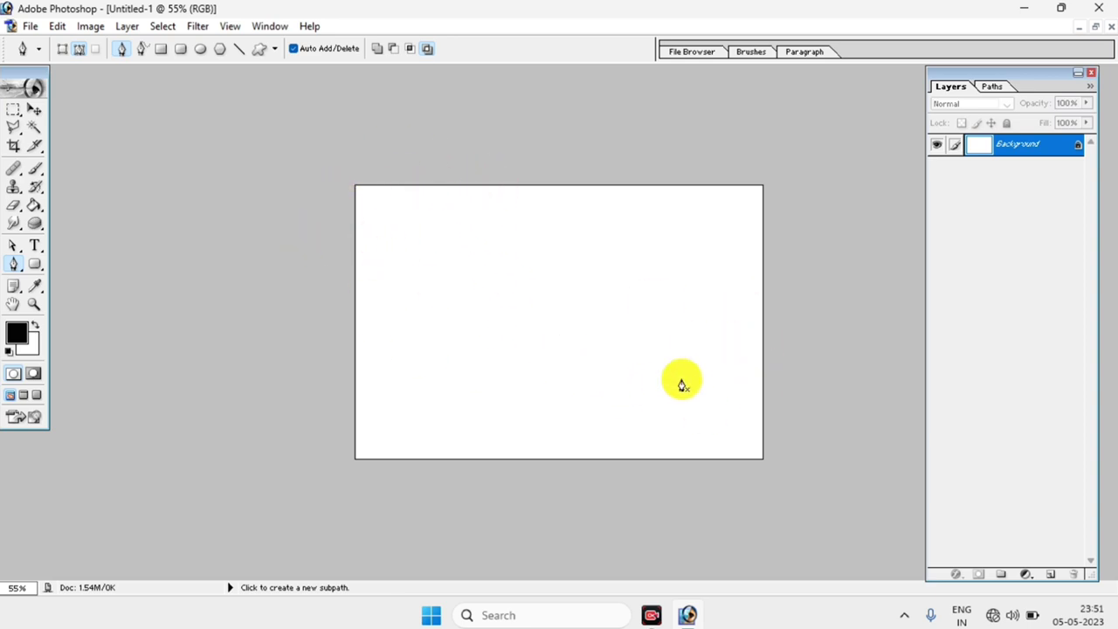
left_click(1095, 27)
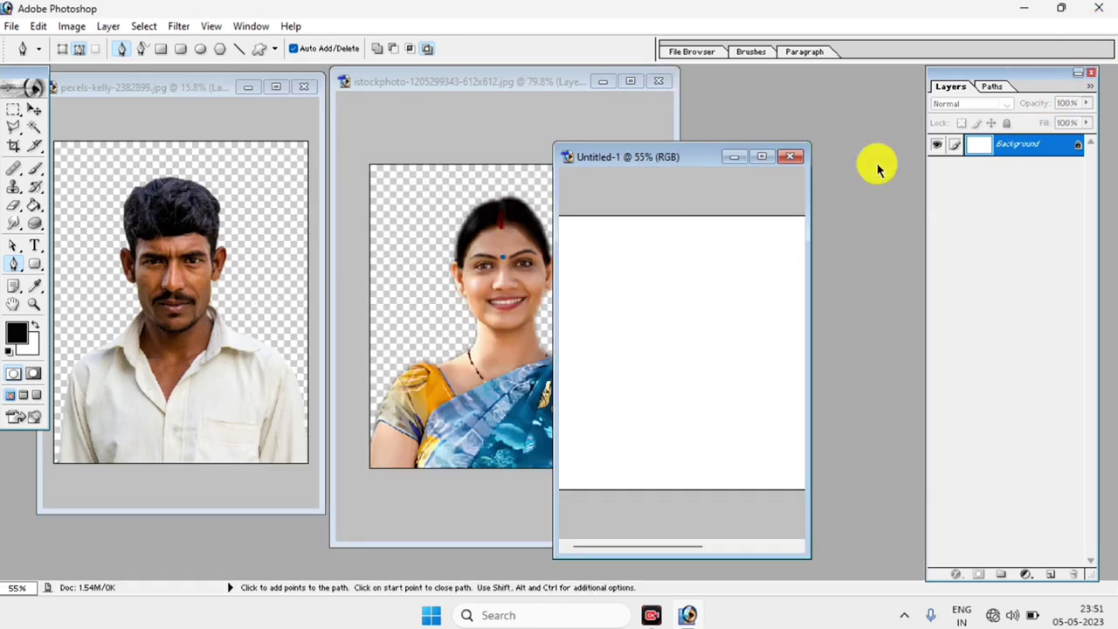
scroll(693, 306, "down", 2)
scroll(693, 305, "down", 1)
scroll(693, 306, "down", 1)
mouse_move(642, 153)
left_mouse_down()
mouse_move(677, 137)
mouse_move(666, 123)
left_mouse_up()
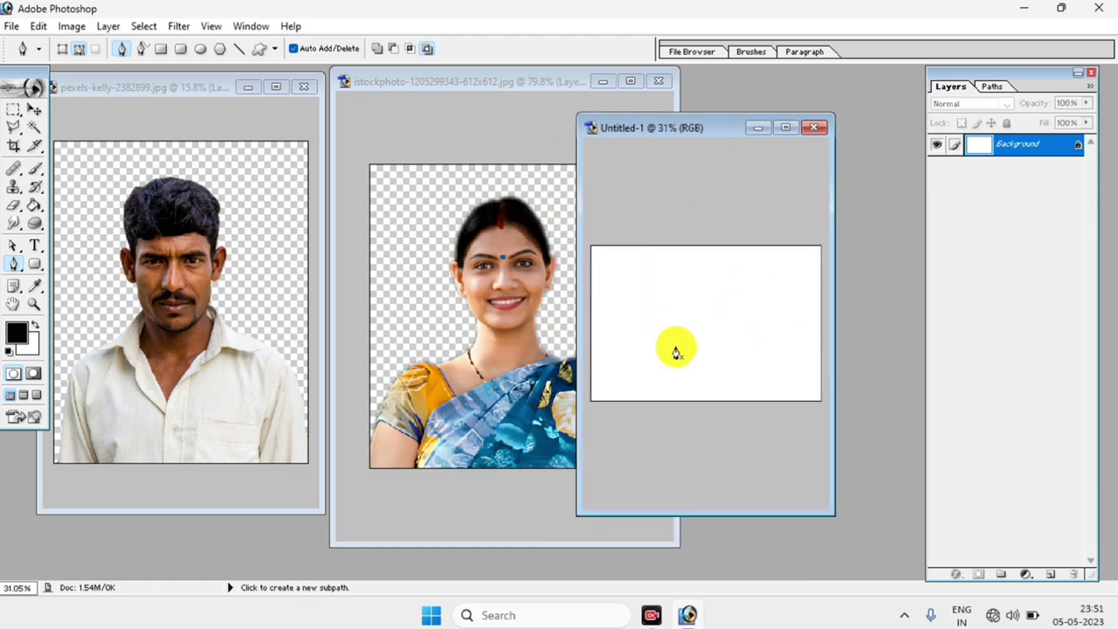
- Set the background colour to a vivid bright green and fill Untitled-1 with it
left_click(33, 347)
left_click_drag(518, 319, 516, 221)
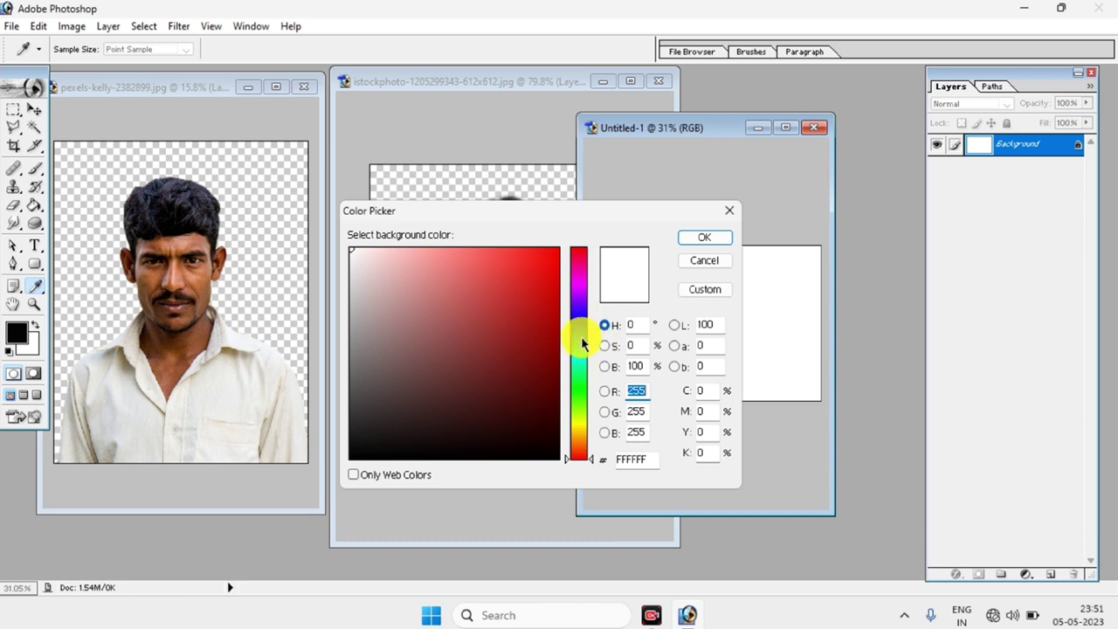
left_click(580, 336)
left_click(518, 250)
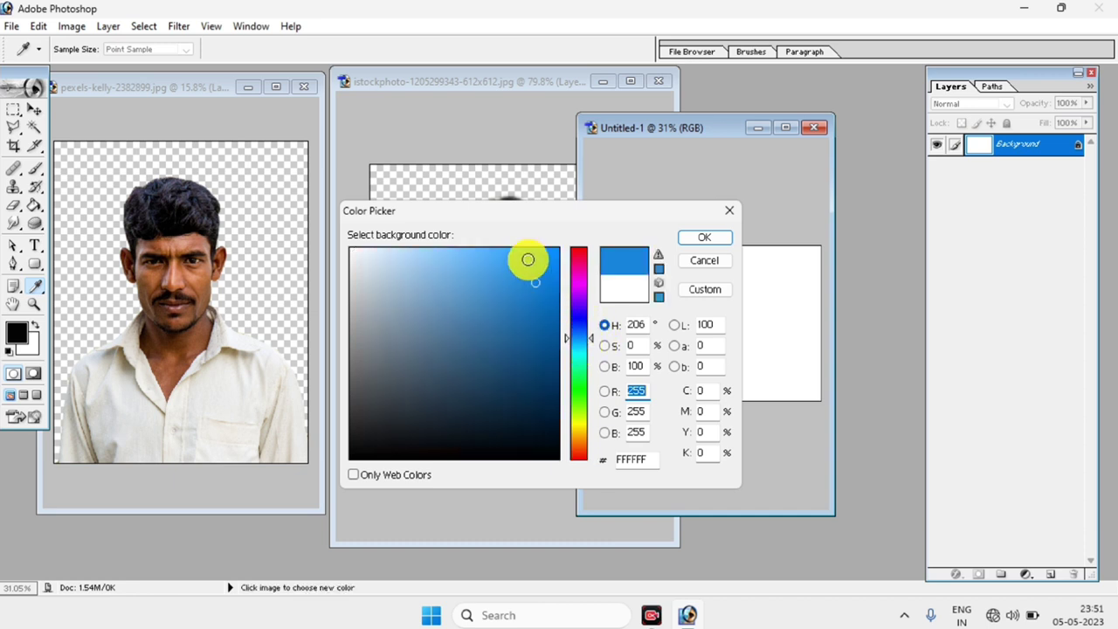
left_click(578, 374)
left_click(551, 250)
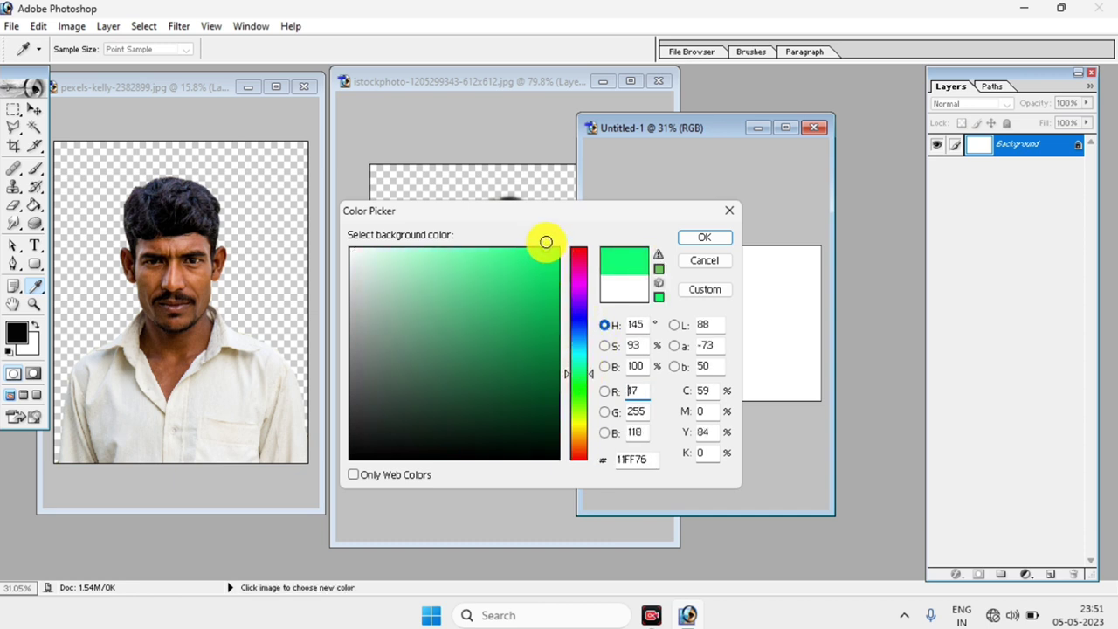
left_click(701, 239)
left_click(704, 238)
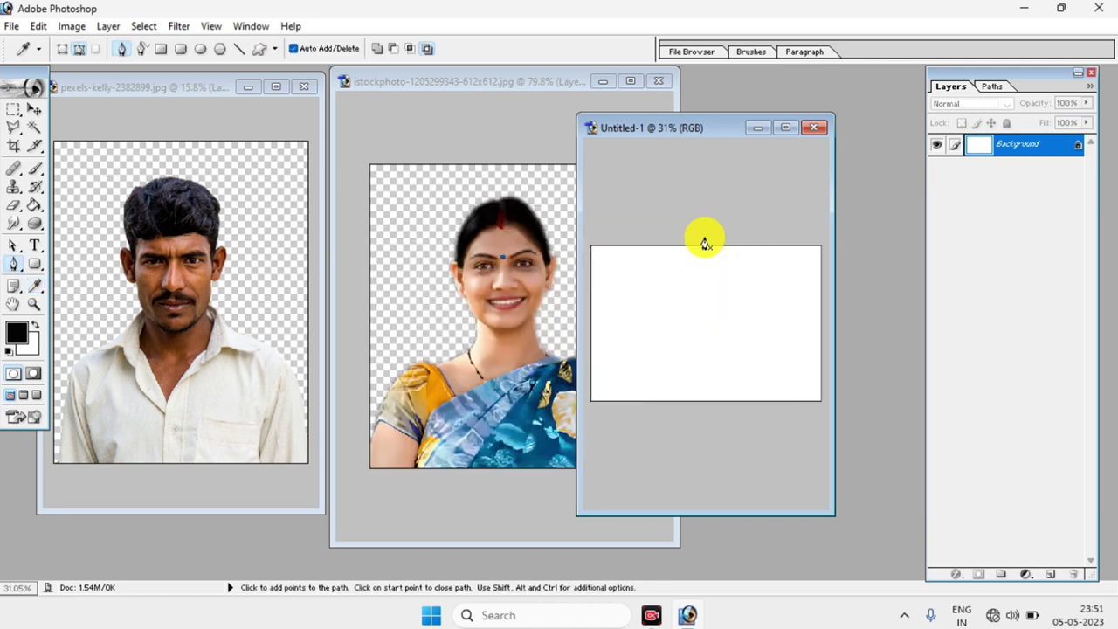
left_click(35, 111)
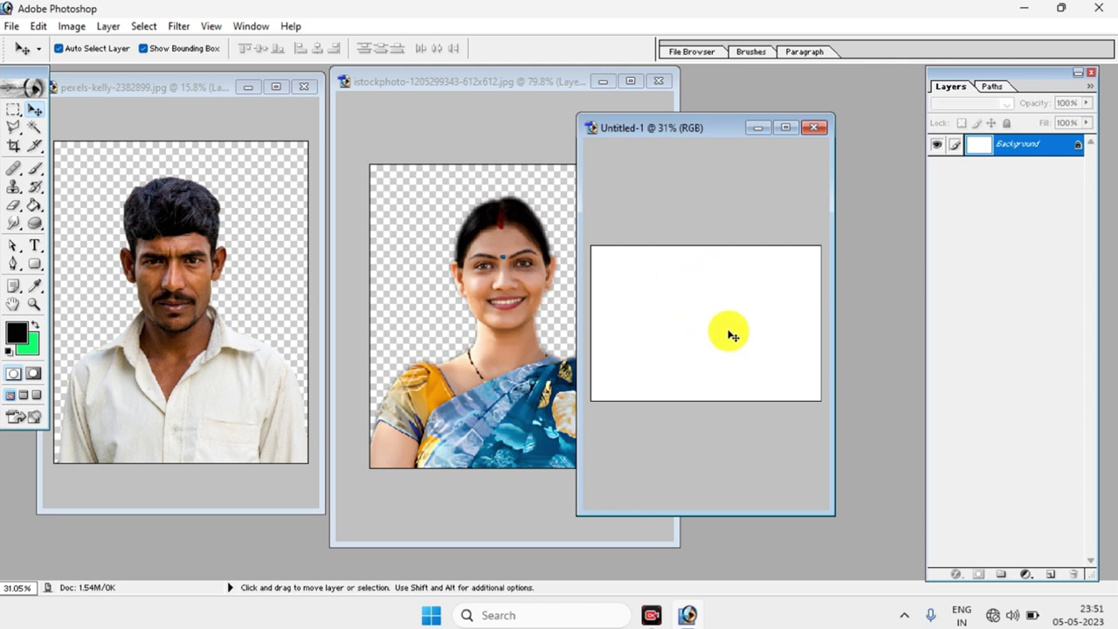
key("ctrl+BackSpace")
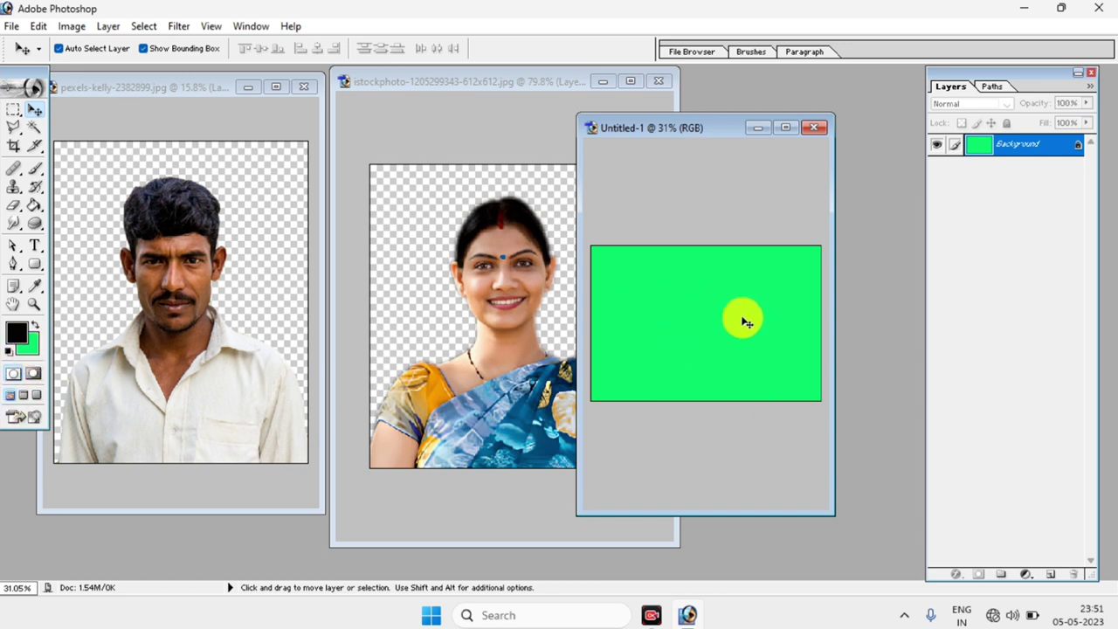
- Drag the woman's cut-out onto the green canvas and close her photo without saving
left_click(734, 292)
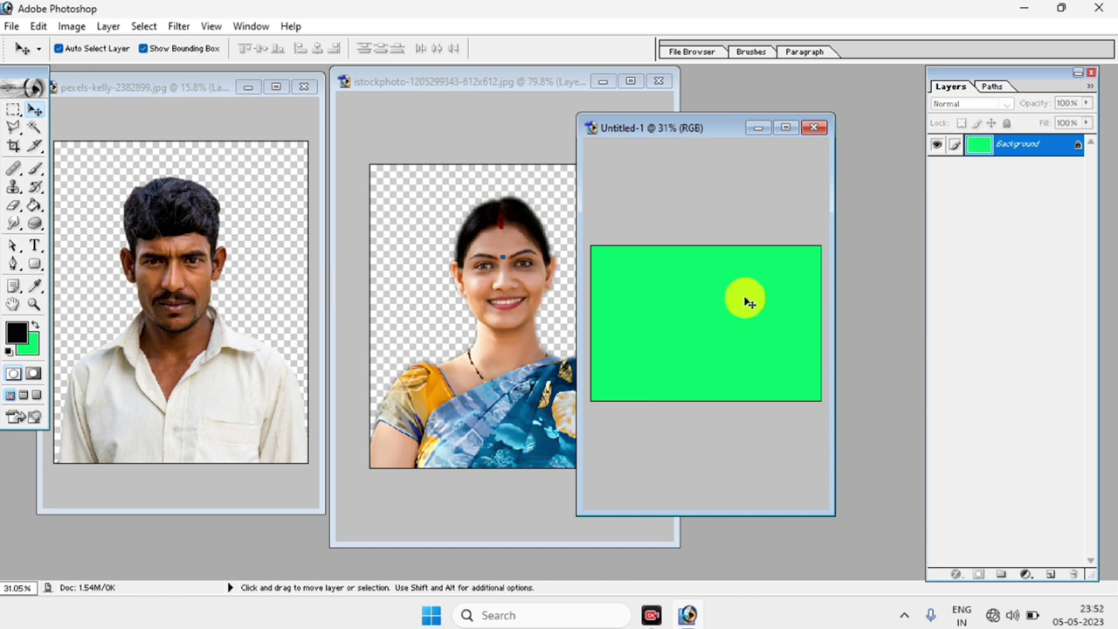
left_click(505, 266)
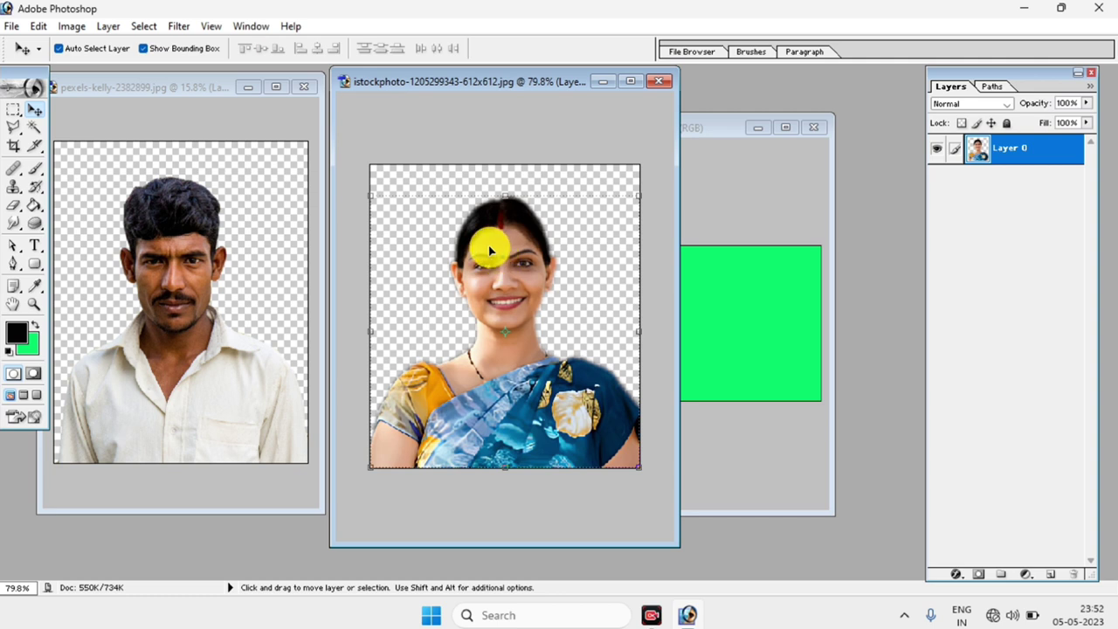
mouse_move(489, 252)
left_mouse_down()
mouse_move(719, 291)
mouse_move(721, 302)
left_mouse_up()
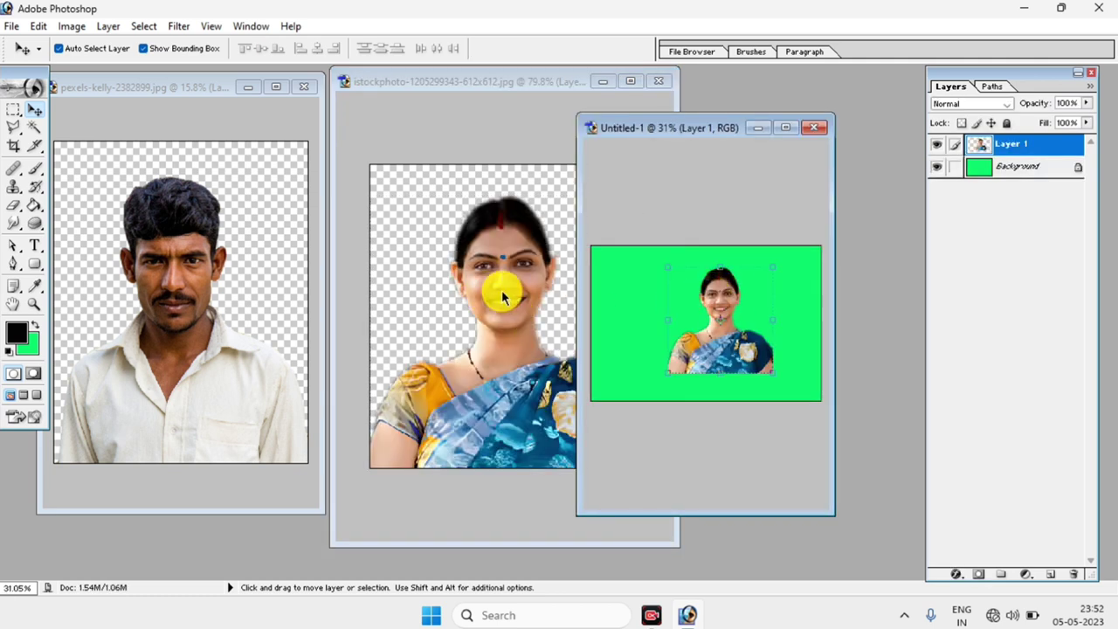
left_click(516, 233)
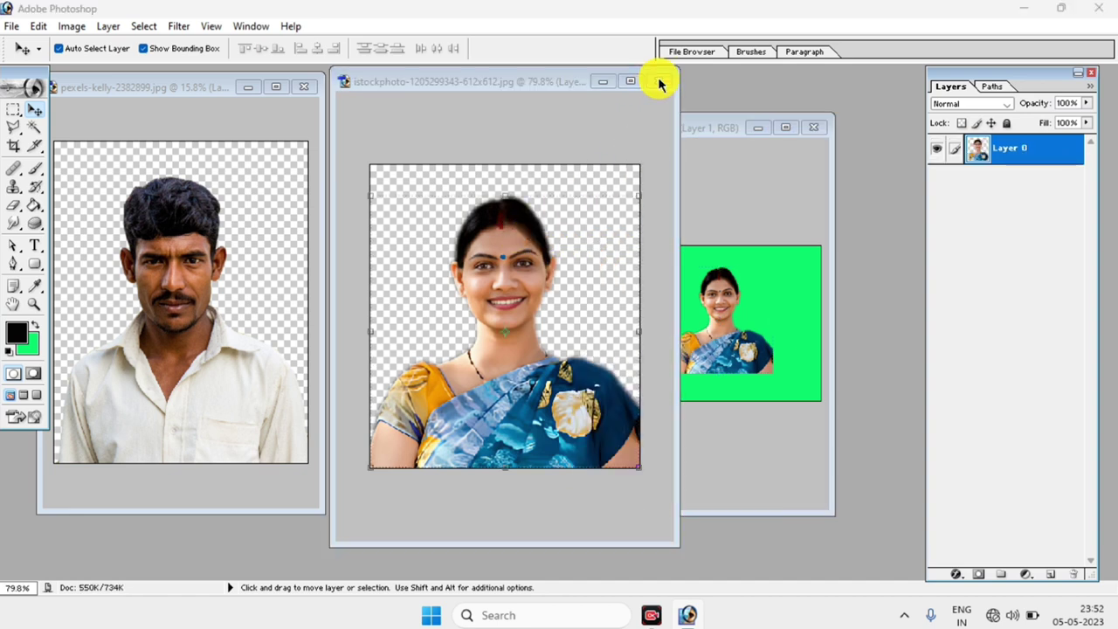
left_click(658, 81)
left_click(559, 241)
- Drag the man's cut-out into Untitled-1 and close his photo without saving
left_click(193, 256)
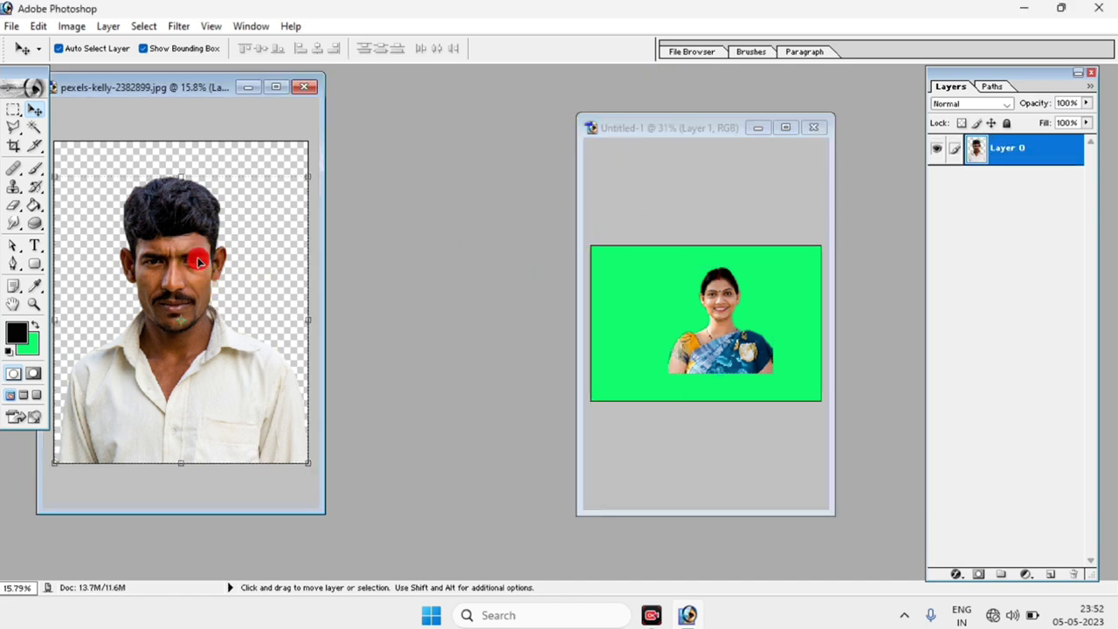
mouse_move(181, 260)
left_mouse_down()
mouse_move(630, 316)
mouse_move(638, 307)
left_mouse_up()
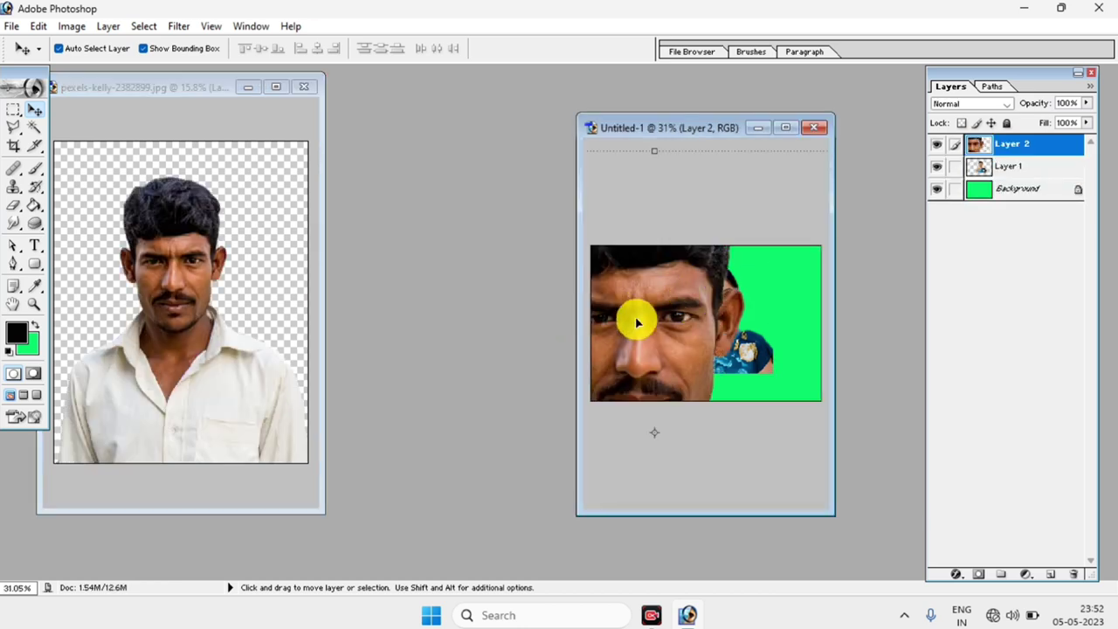
left_click(312, 92)
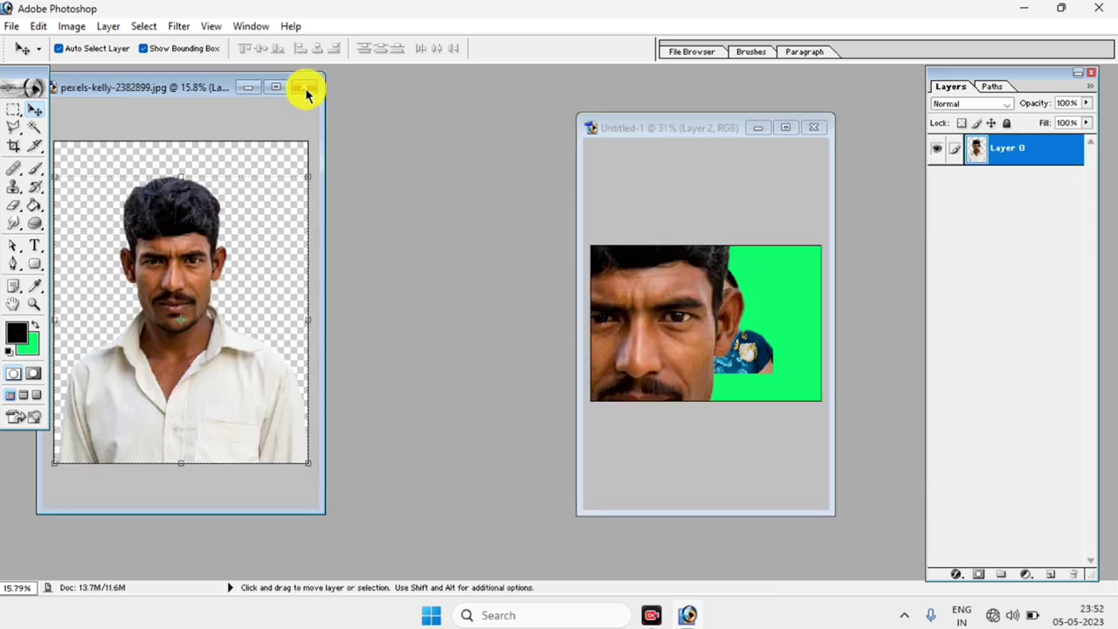
left_click(562, 240)
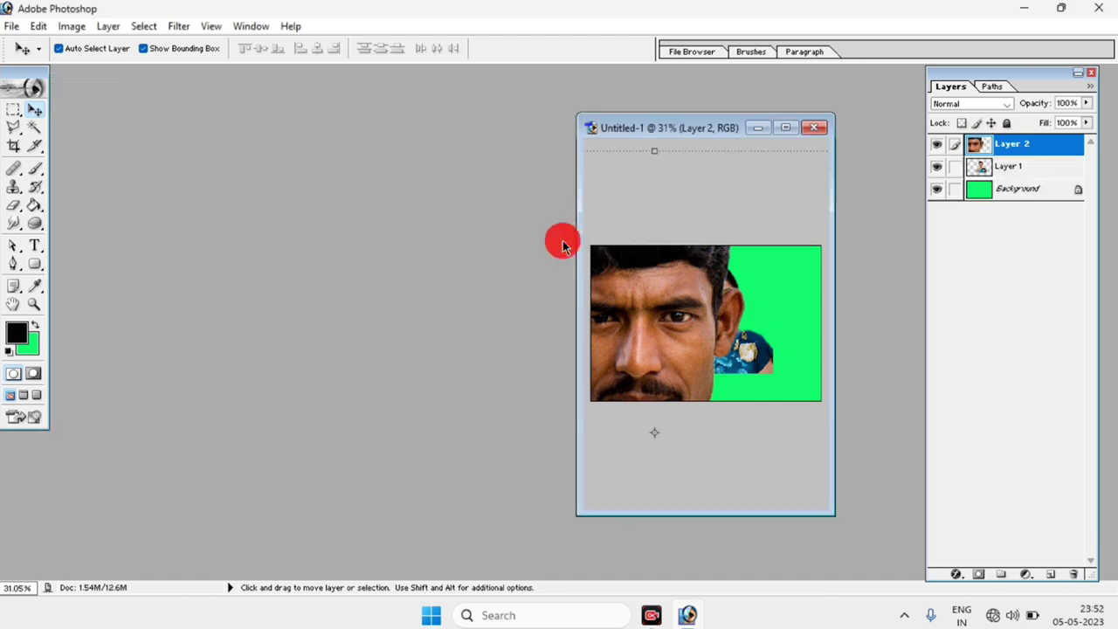
- Maximize the Untitled-1 window, then move the man's layer right and shrink it
left_click(783, 128)
mouse_move(519, 291)
left_mouse_down()
mouse_move(627, 279)
mouse_move(579, 254)
mouse_move(566, 291)
mouse_move(589, 324)
mouse_move(553, 312)
left_mouse_up()
scroll(556, 312, "down", 1)
scroll(558, 320, "down", 1)
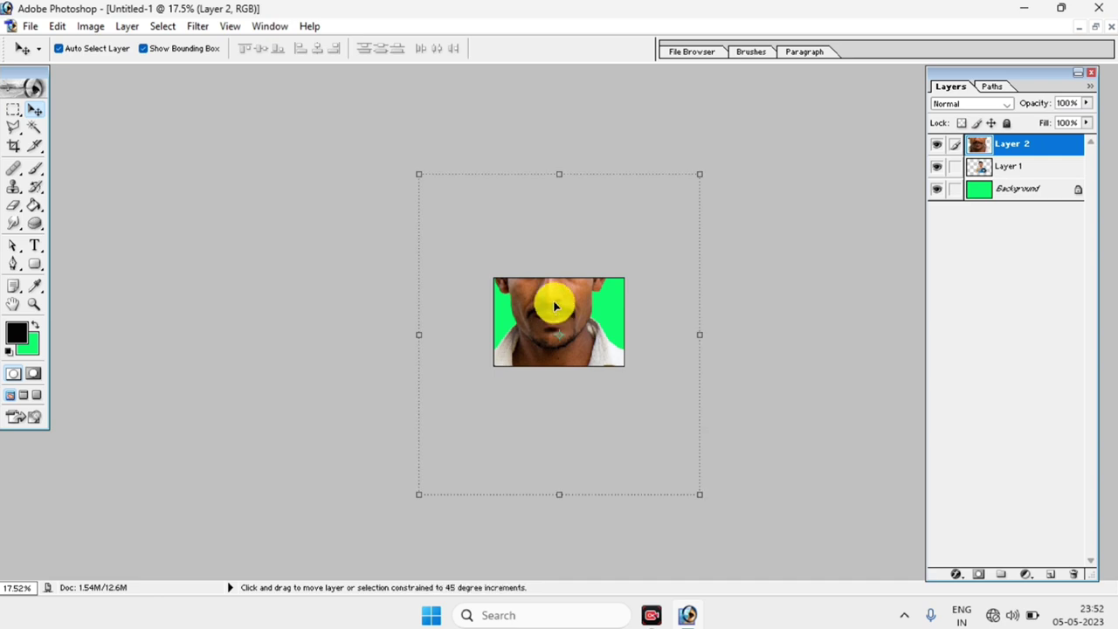
mouse_move(698, 174)
left_mouse_down()
mouse_move(614, 279)
mouse_move(606, 297)
mouse_move(641, 260)
mouse_move(623, 299)
mouse_move(643, 277)
mouse_move(611, 312)
mouse_move(643, 278)
mouse_move(603, 312)
mouse_move(661, 277)
mouse_move(626, 320)
mouse_move(535, 316)
mouse_move(549, 316)
left_mouse_up()
- Shrink the man to fit, move him to the lower left, and apply the transform
scroll(516, 317, "up", 2)
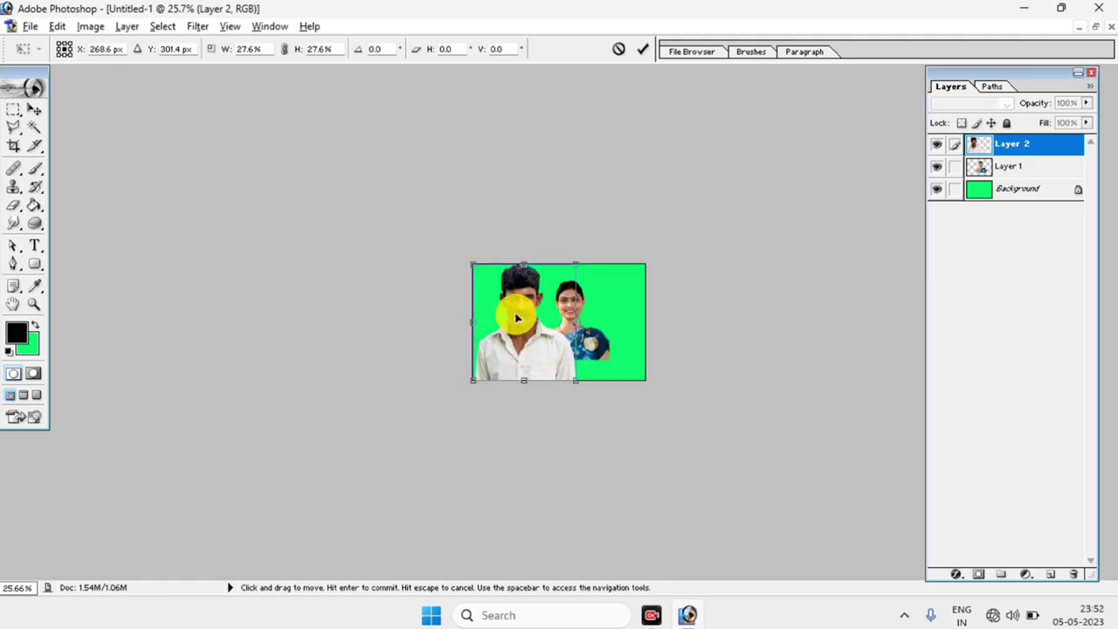
scroll(514, 315, "up", 1)
scroll(507, 316, "up", 3)
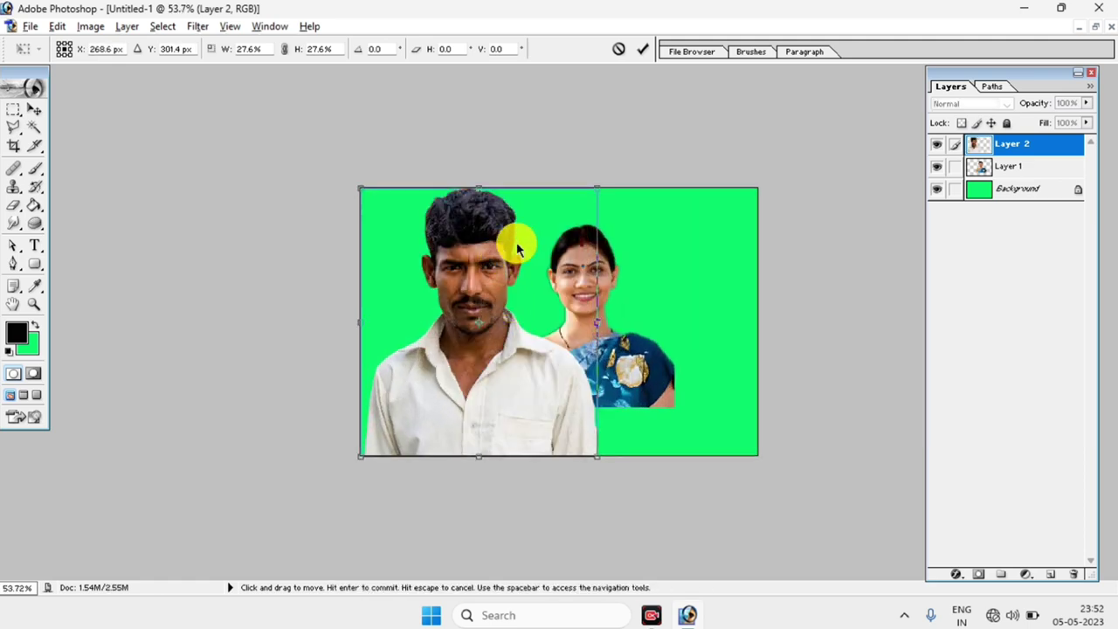
left_click_drag(597, 184, 584, 211)
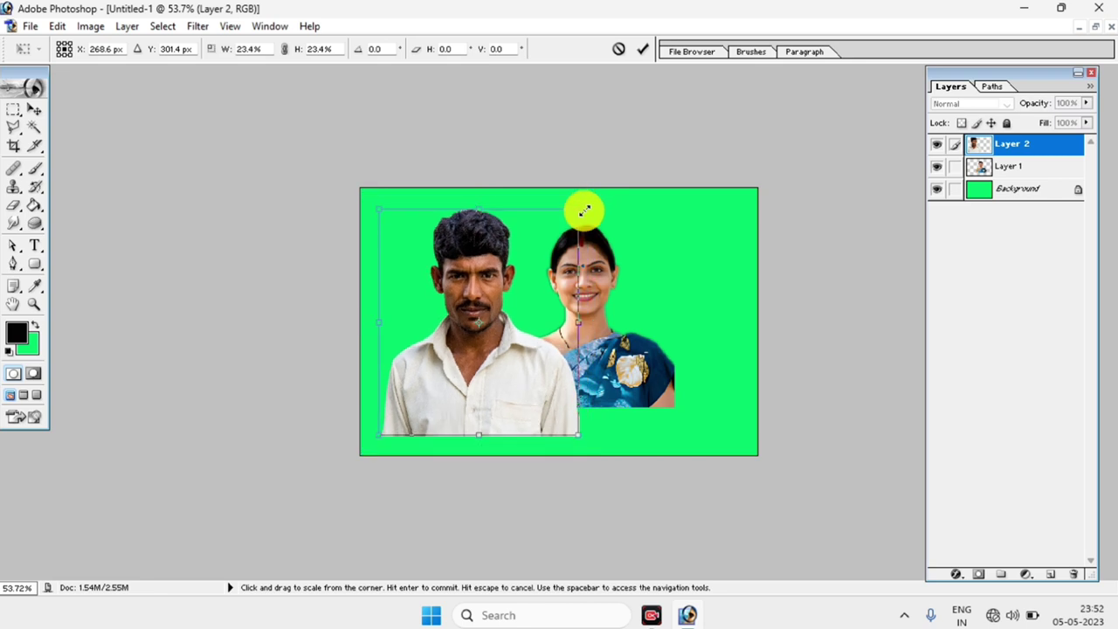
left_click_drag(499, 288, 466, 307)
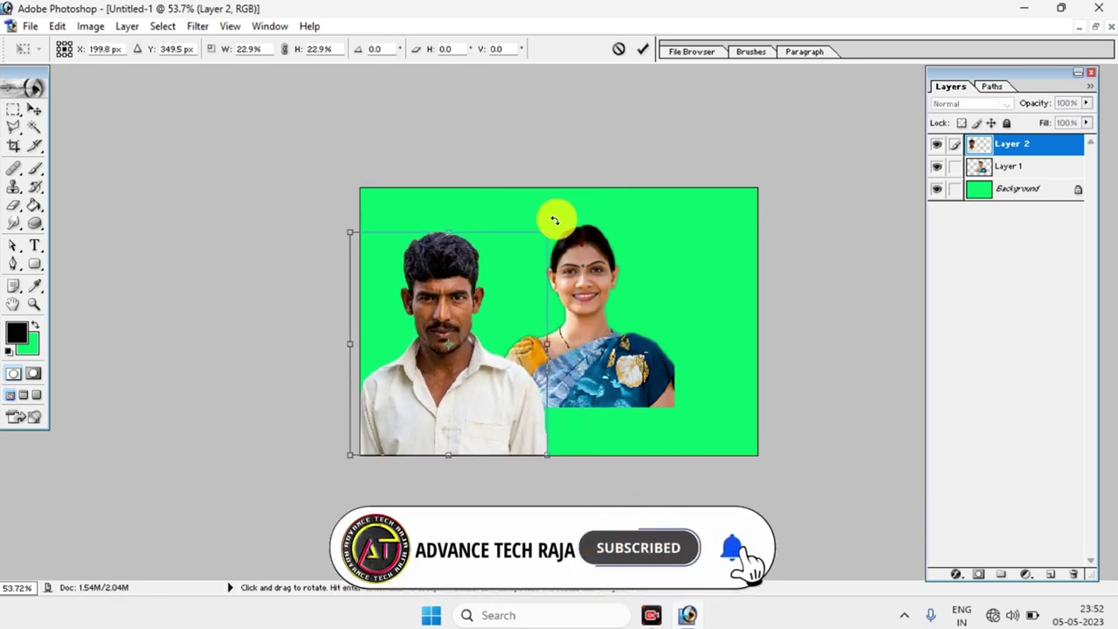
left_click_drag(547, 229, 567, 214)
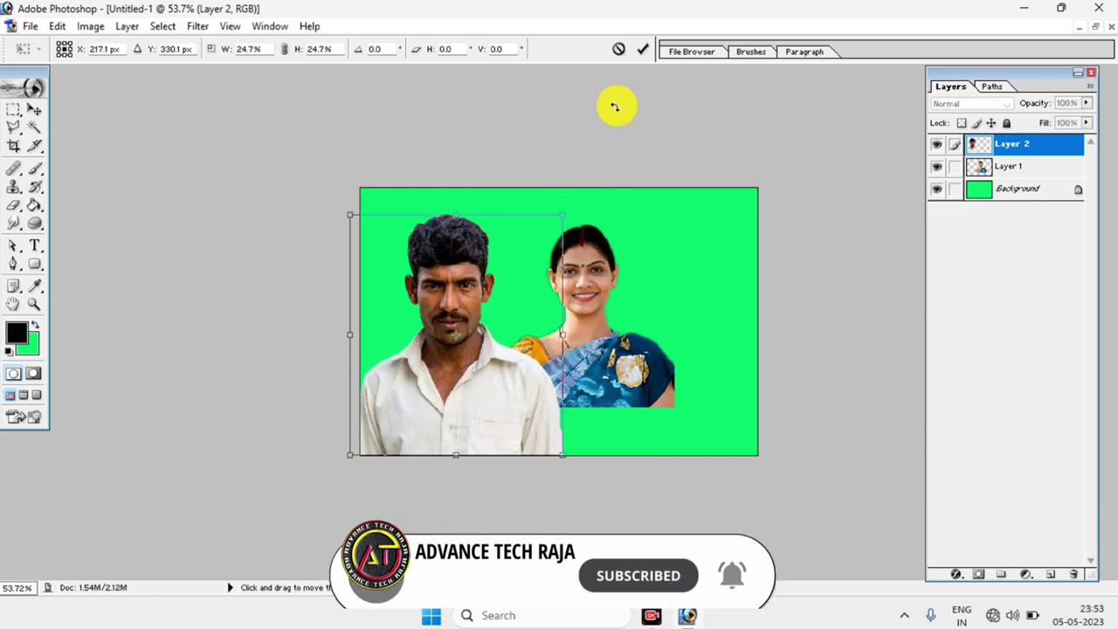
left_click(645, 51)
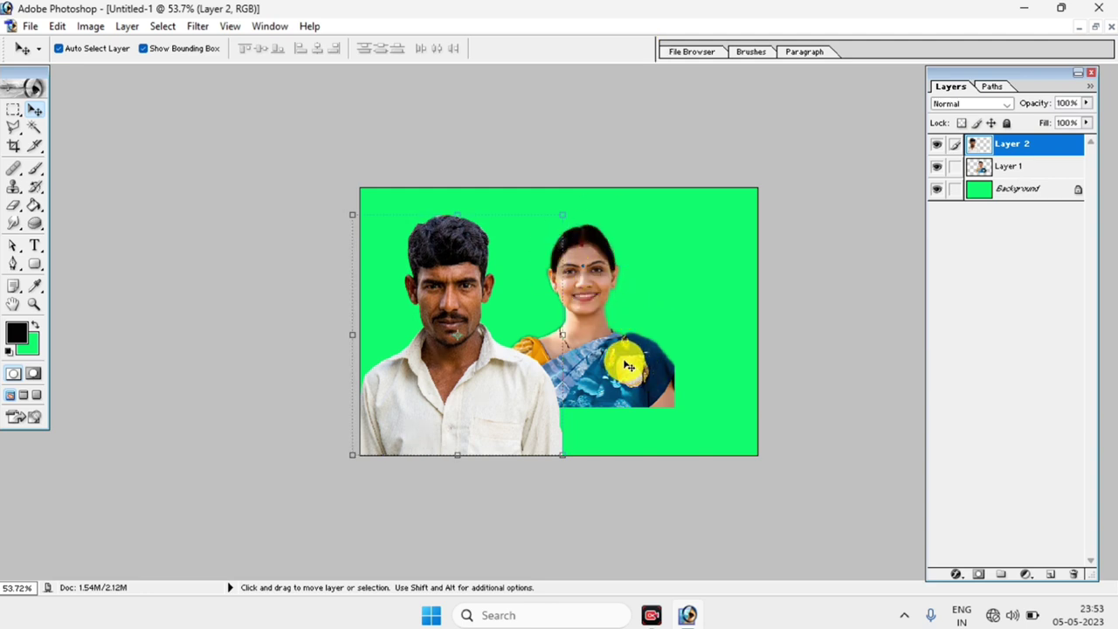
- Move the woman to the right, enlarge her to match the man, and apply the transform
left_click_drag(627, 366, 690, 345)
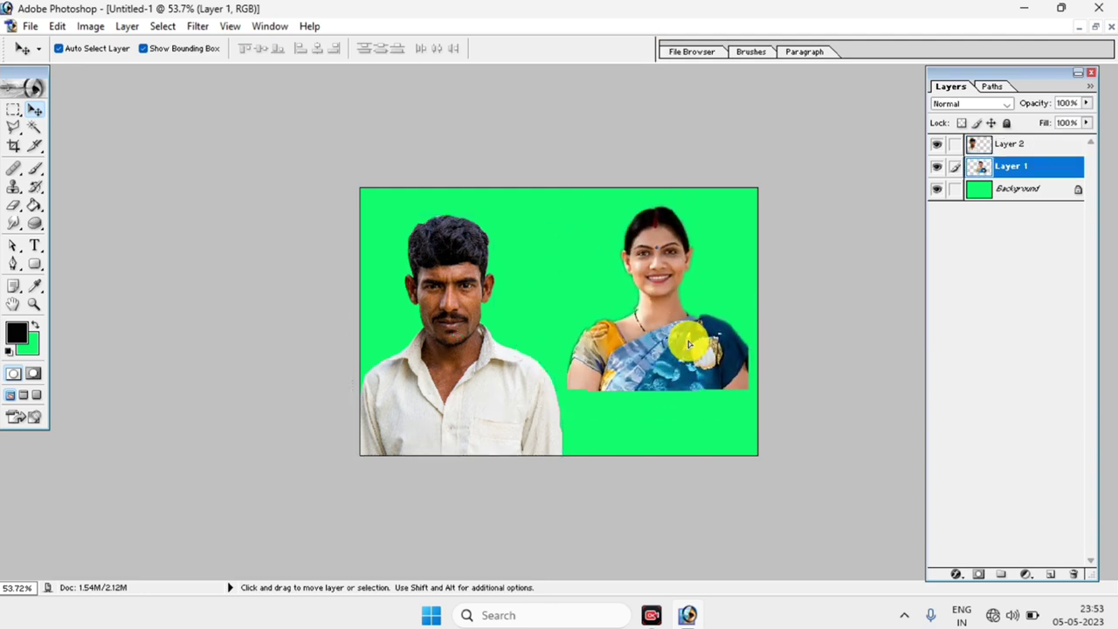
left_click_drag(689, 345, 649, 379)
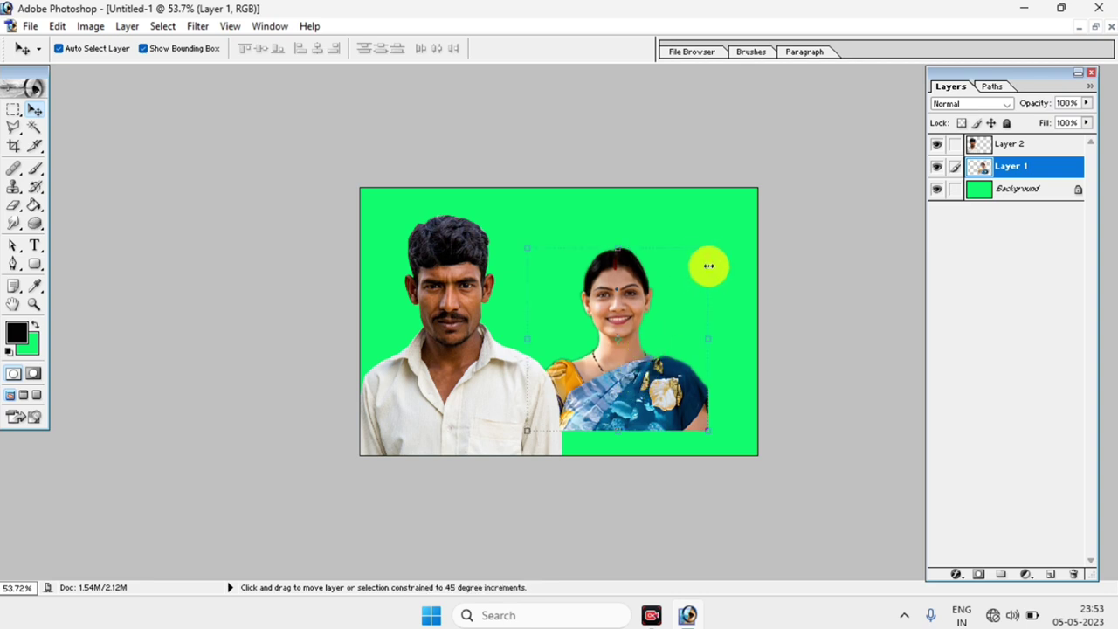
left_click_drag(709, 248, 750, 202)
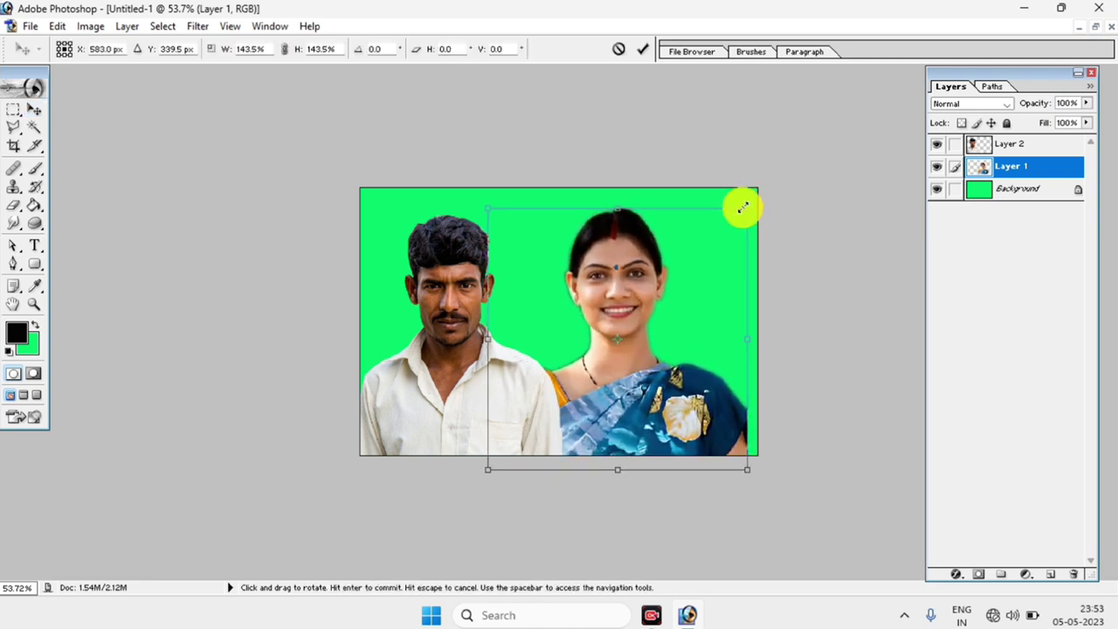
left_click_drag(749, 202, 721, 232)
left_click_drag(614, 282, 662, 288)
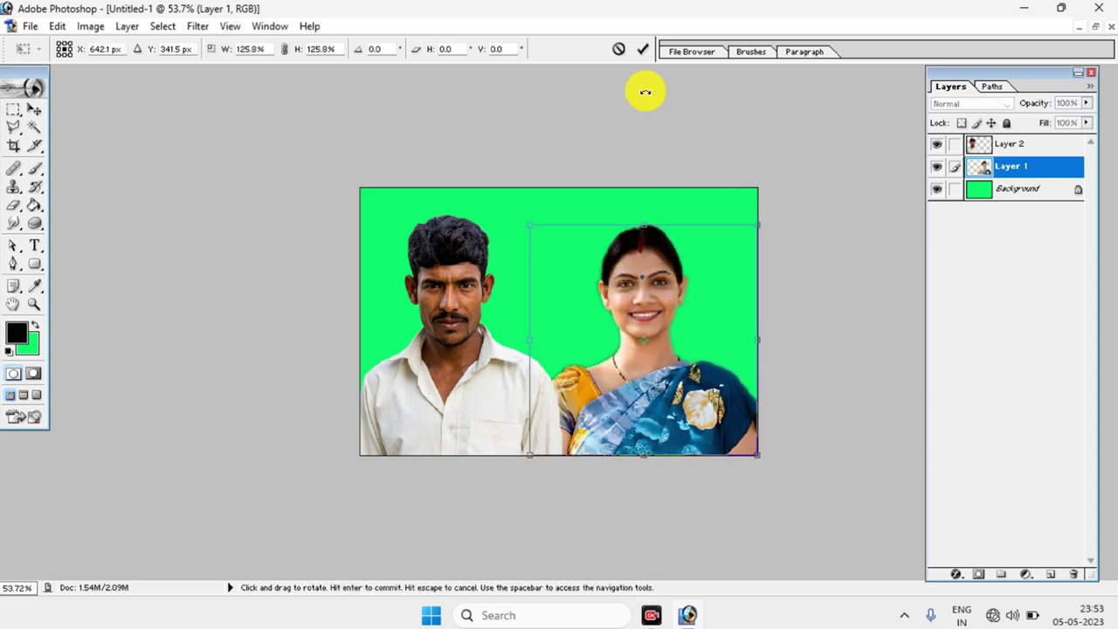
left_click(641, 53)
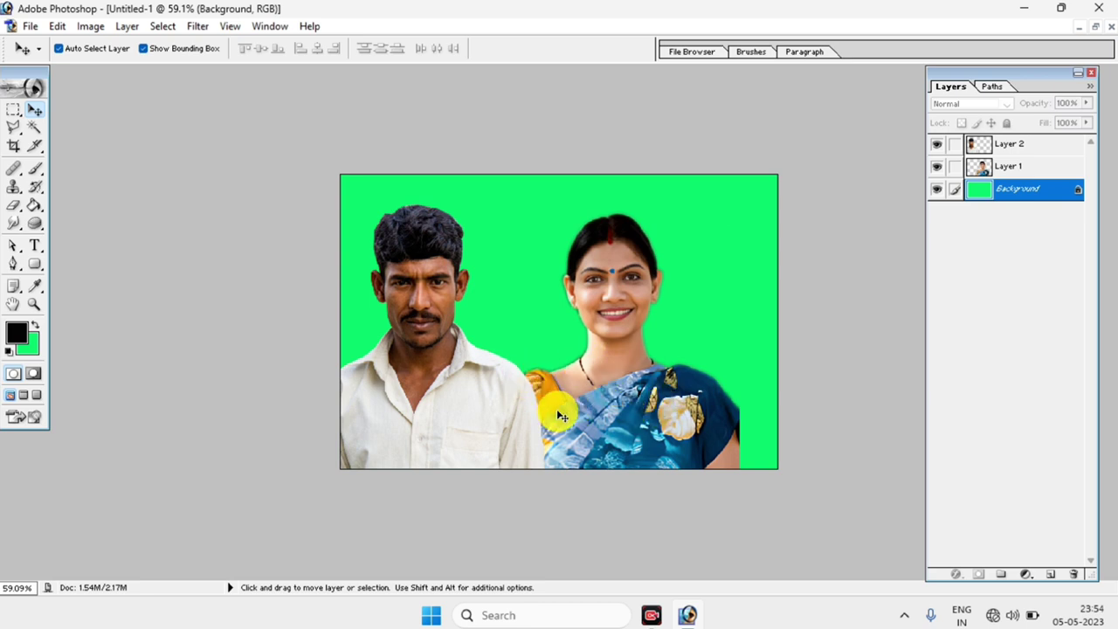
- Switch between the woman's and the man's layers, ending on the woman's
left_click(605, 398)
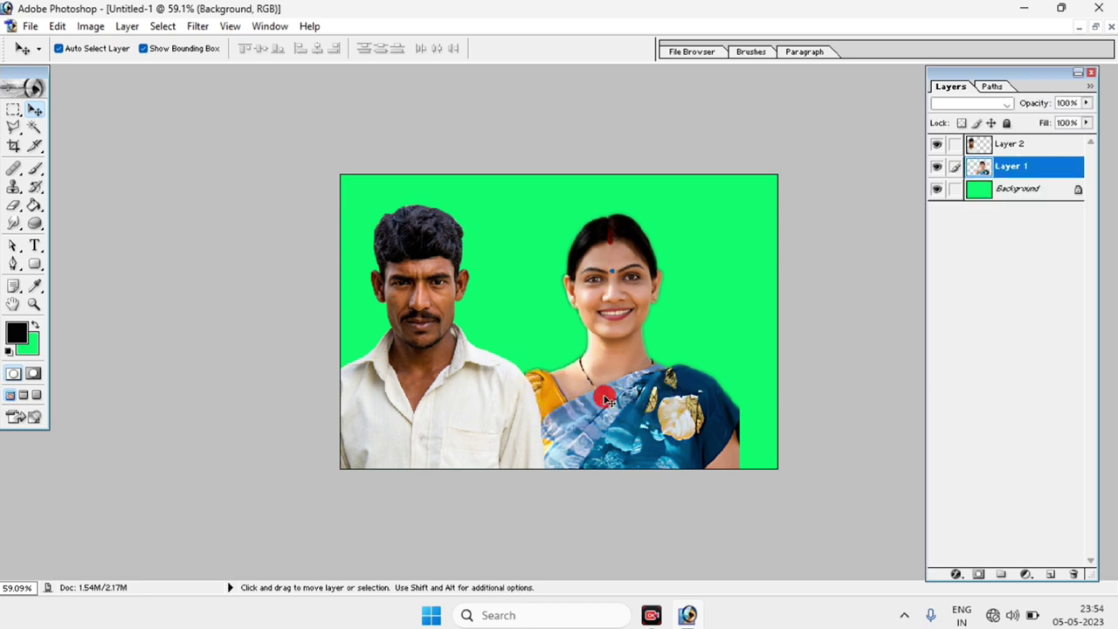
left_click(394, 384)
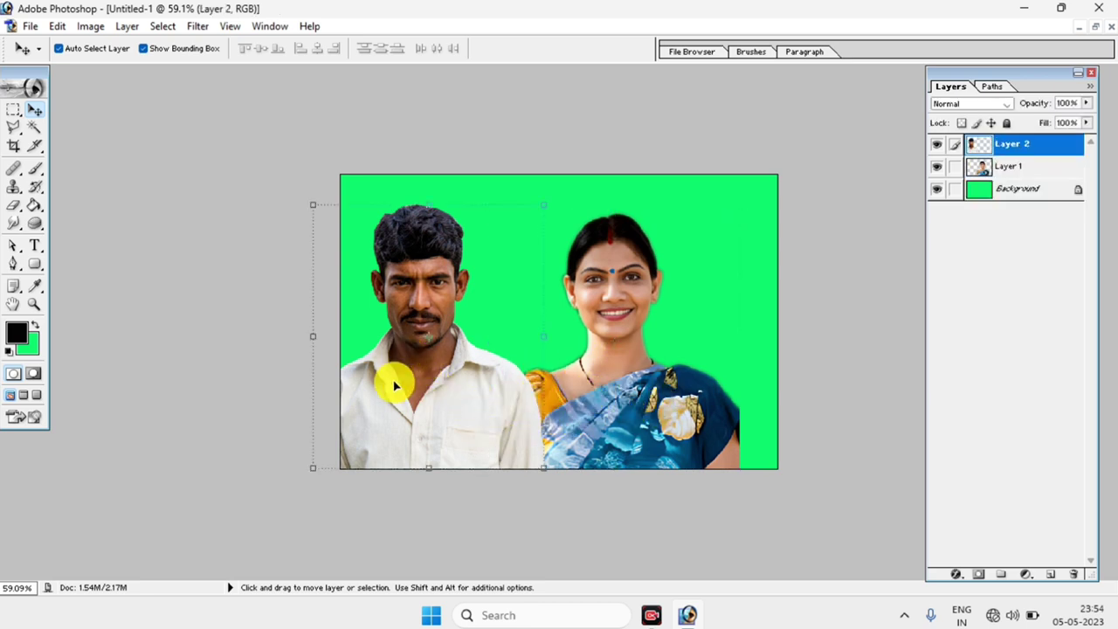
left_click(640, 375)
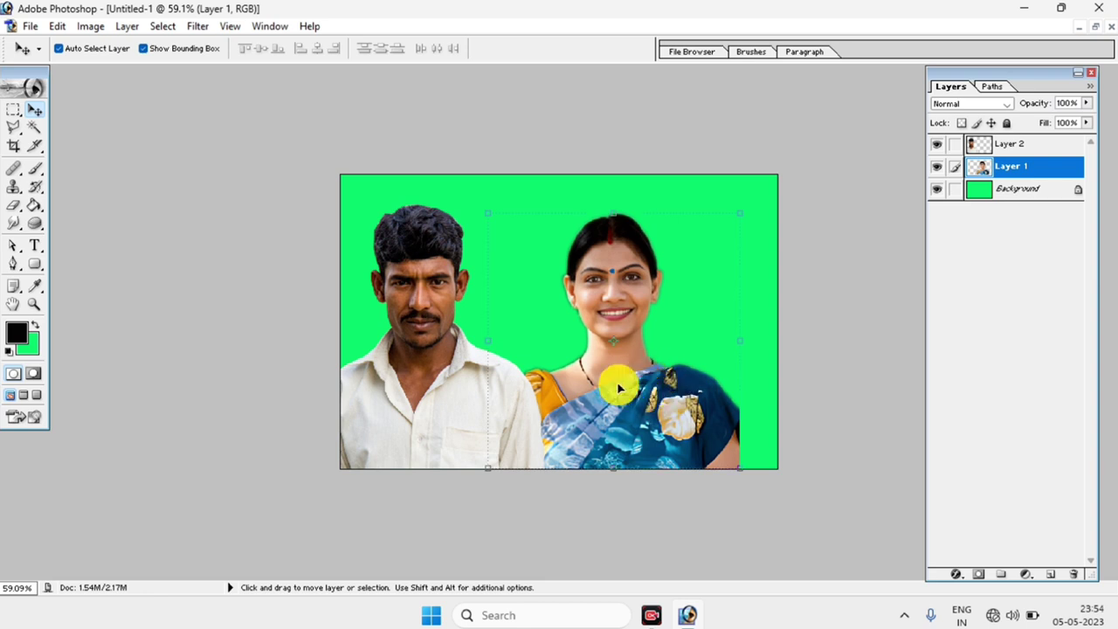
- Move the woman's layer above the man's and nudge the two figures closer together
double_click(1032, 169)
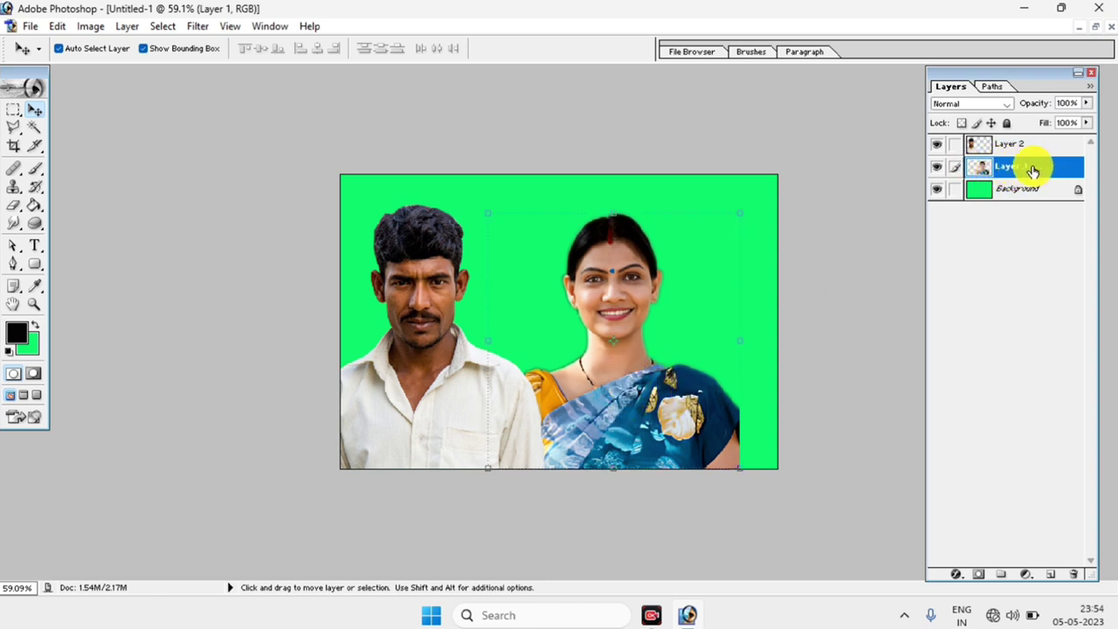
left_click_drag(1011, 170, 1015, 143)
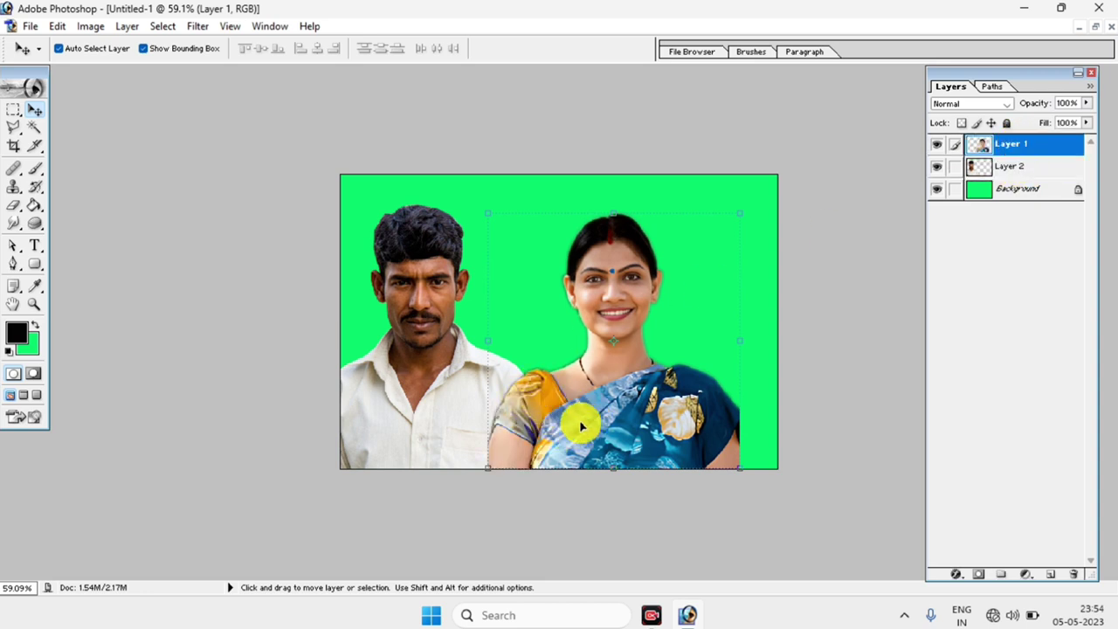
left_click(769, 245)
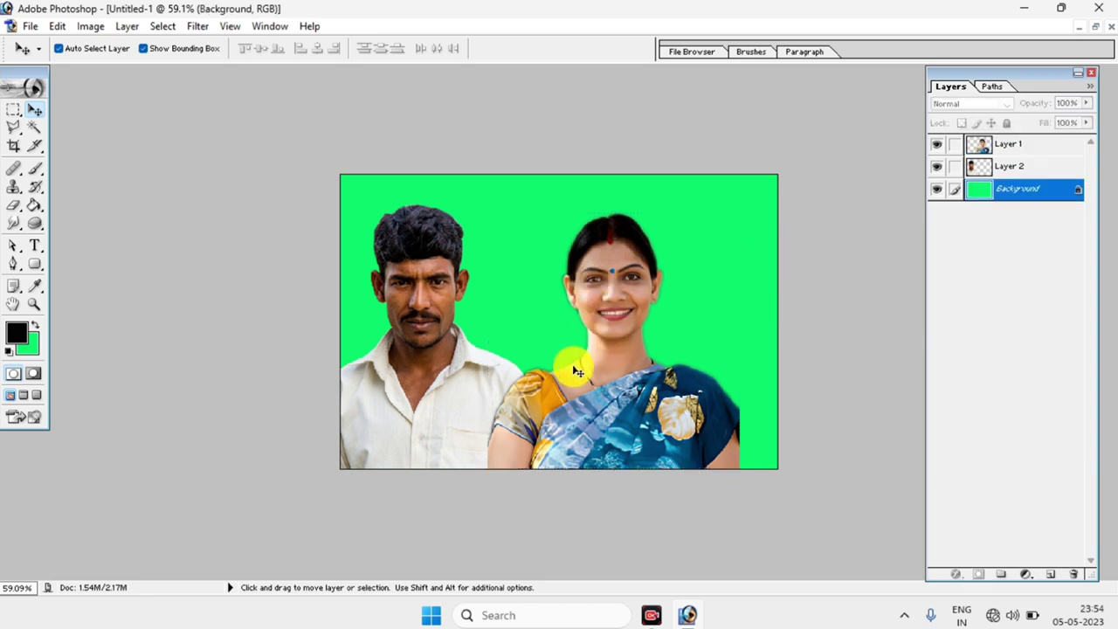
left_click(610, 374)
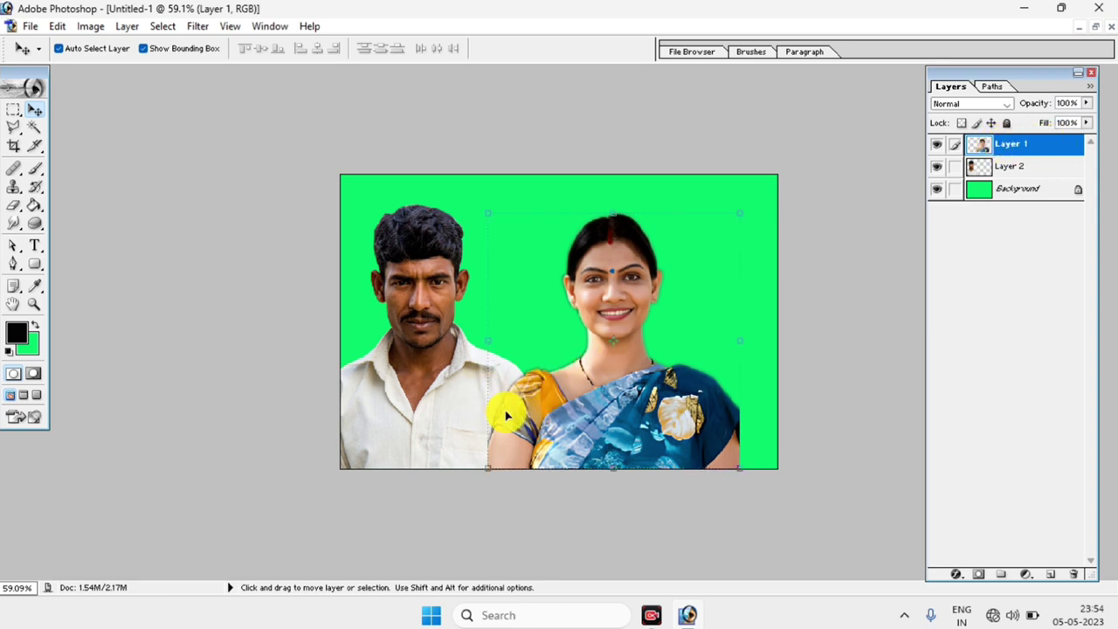
left_click_drag(537, 412, 564, 404)
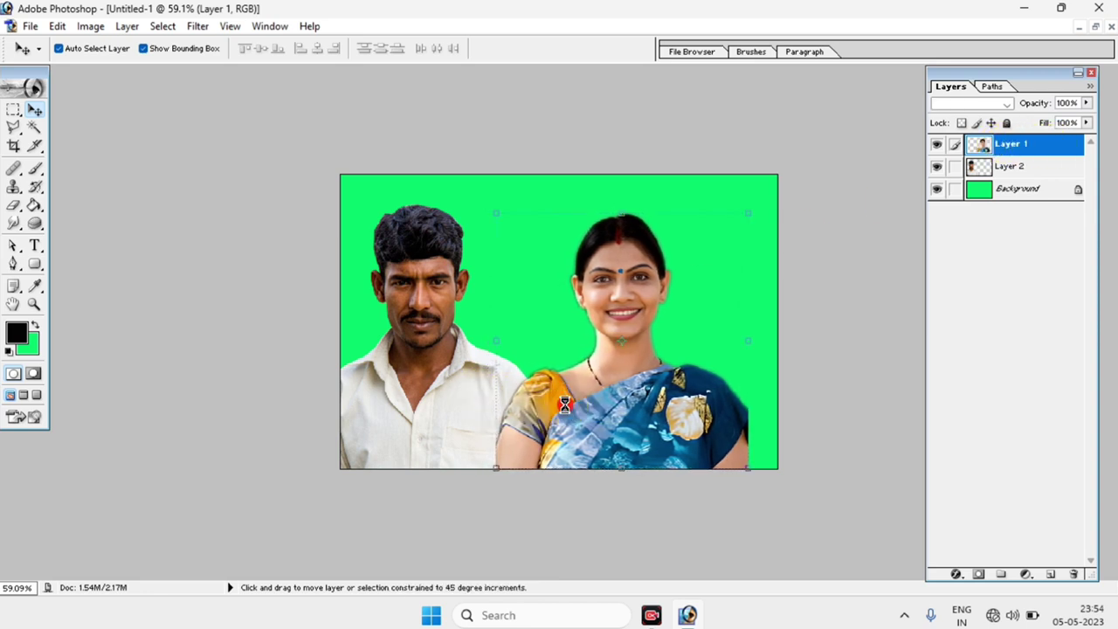
left_click(435, 385)
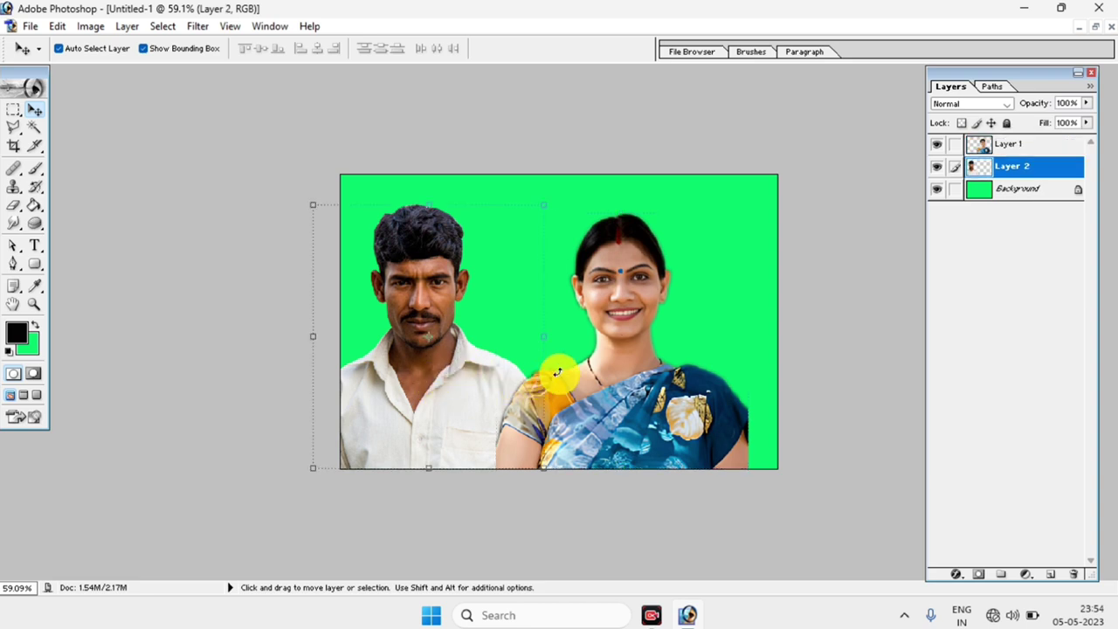
left_click_drag(728, 244, 725, 245)
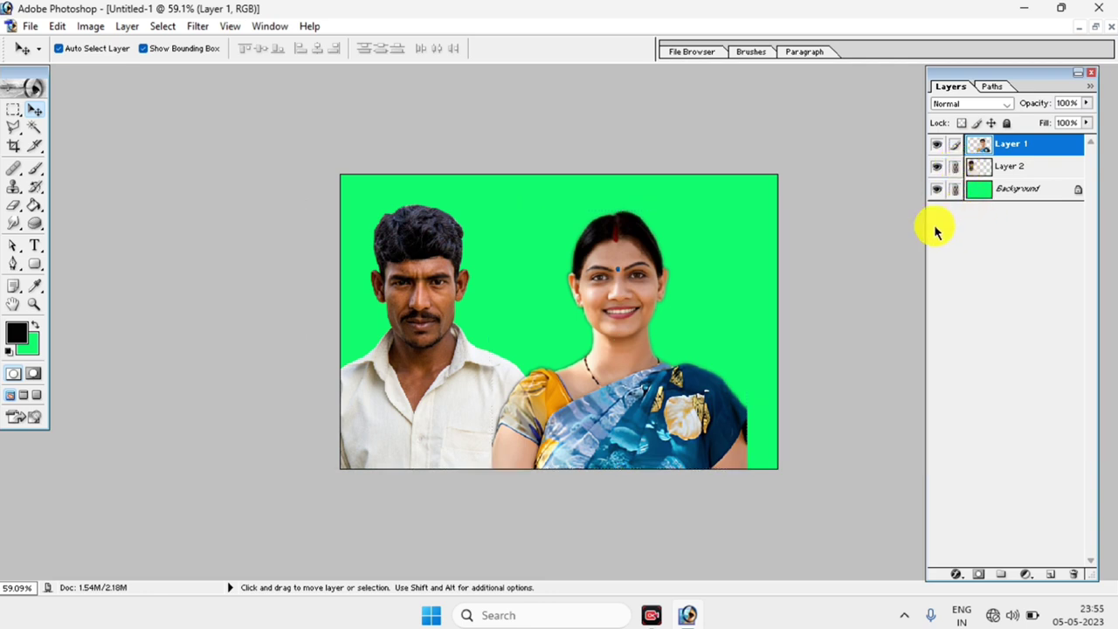
- Flatten the couple image into one Background layer with Ctrl+Shift+E and switch to the Crop tool
key("ctrl+shift+e")
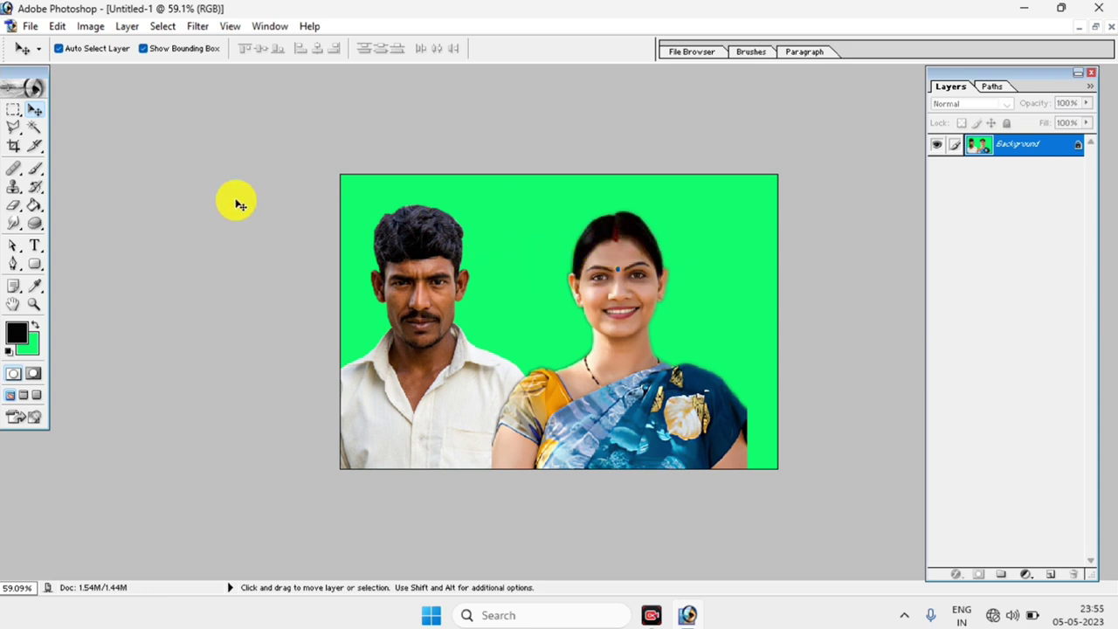
left_click(14, 147)
type("300")
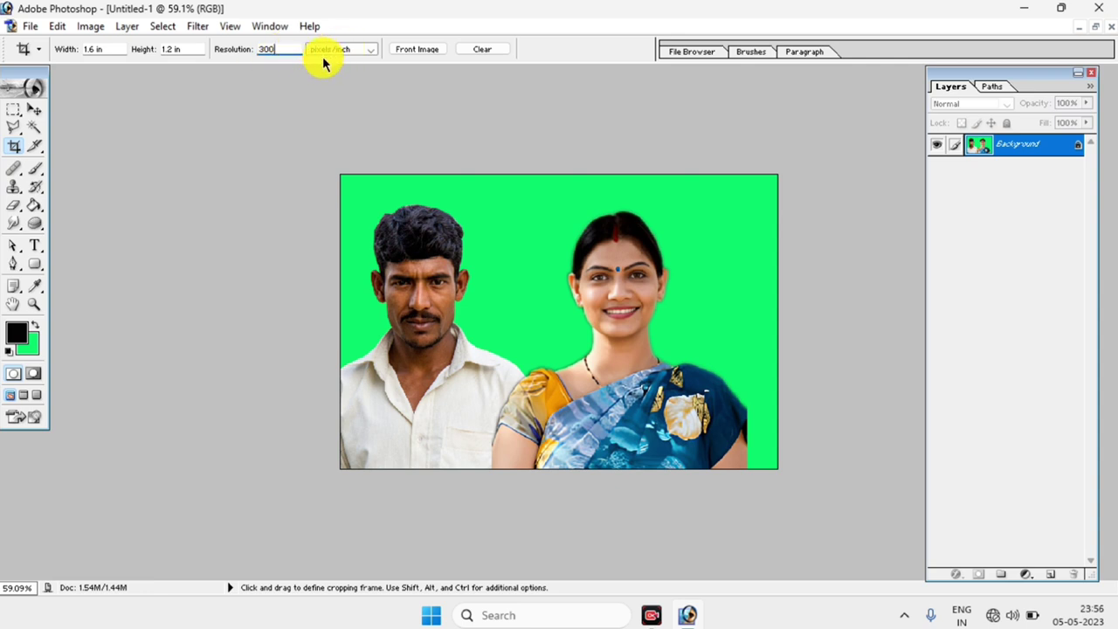
- Crop the couple photo to 1.6 × 1.2 inches at 300 pixels/inch
left_click(366, 50)
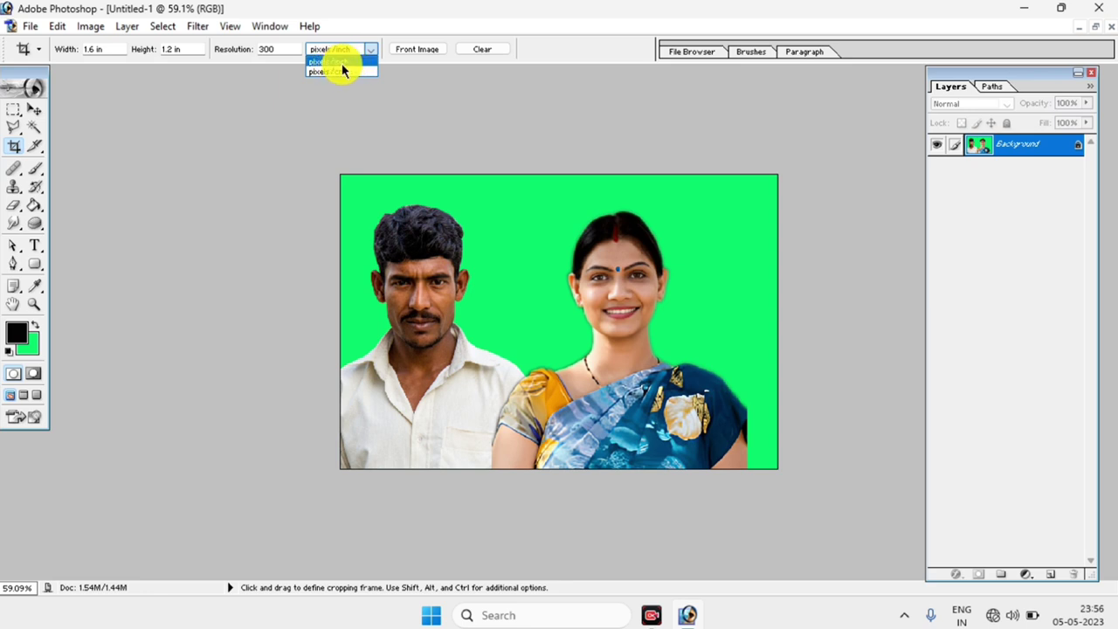
left_click(347, 62)
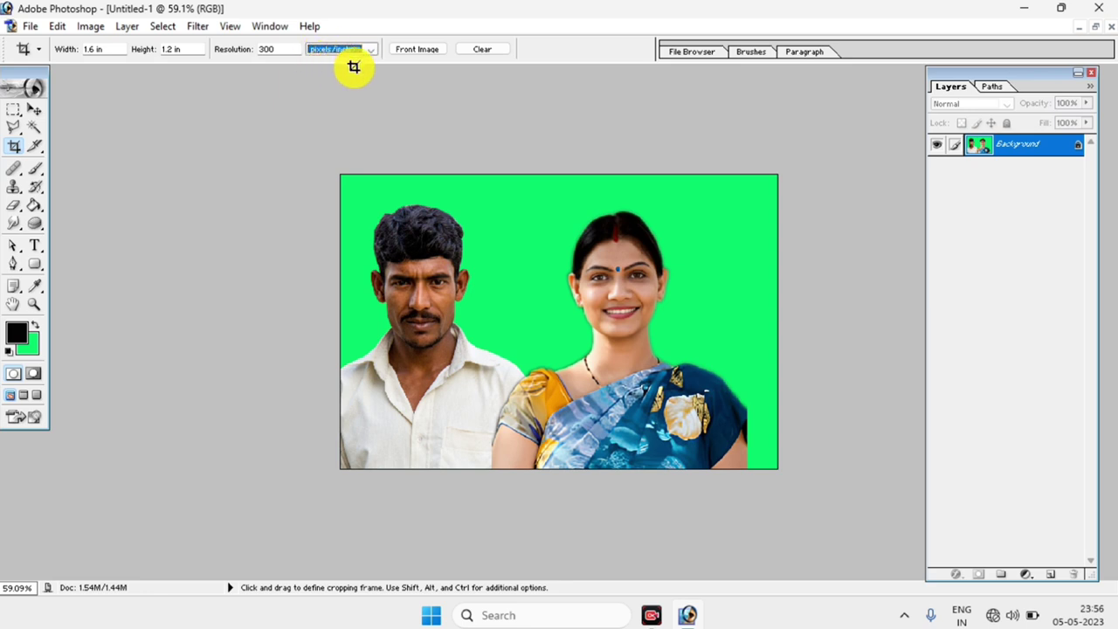
mouse_move(340, 174)
left_mouse_down()
mouse_move(656, 509)
mouse_move(726, 601)
mouse_move(728, 559)
left_mouse_up()
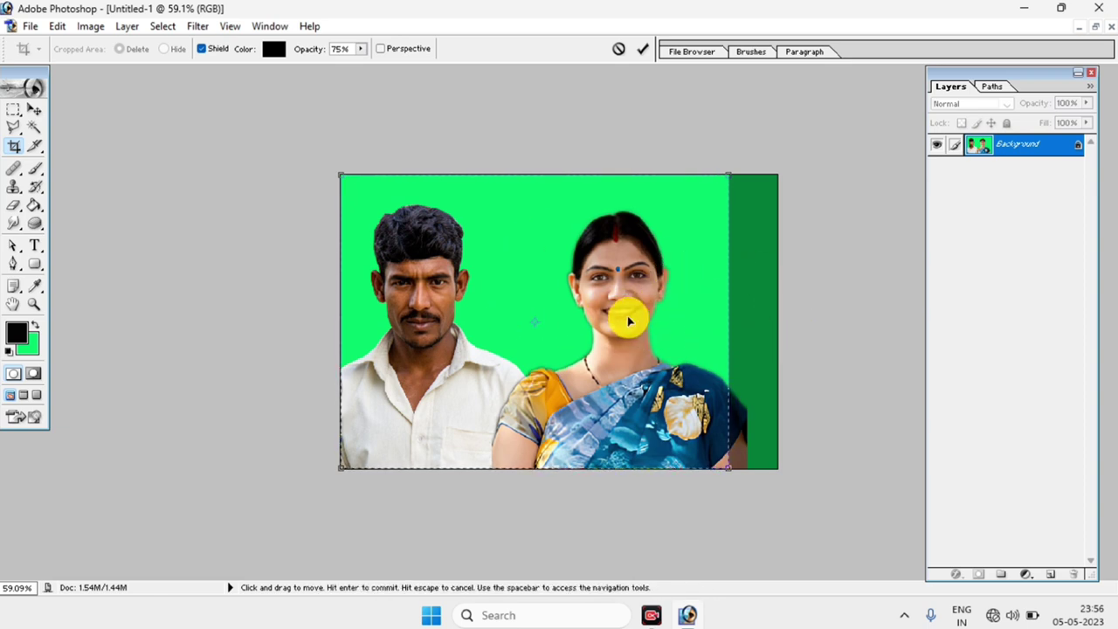
left_click(641, 52)
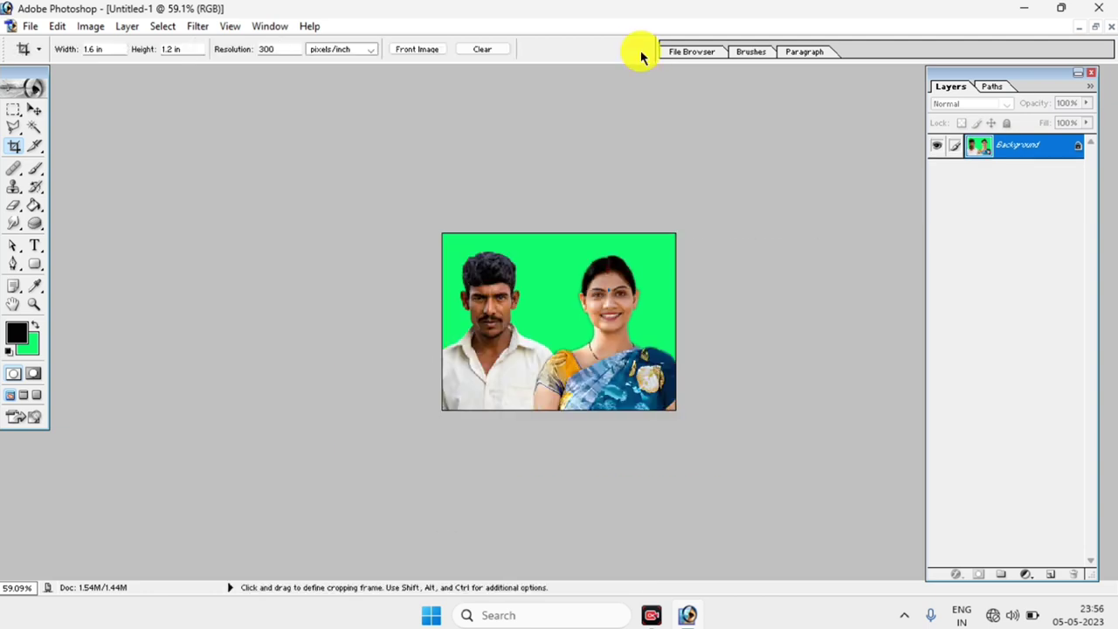
key("ctrl+0")
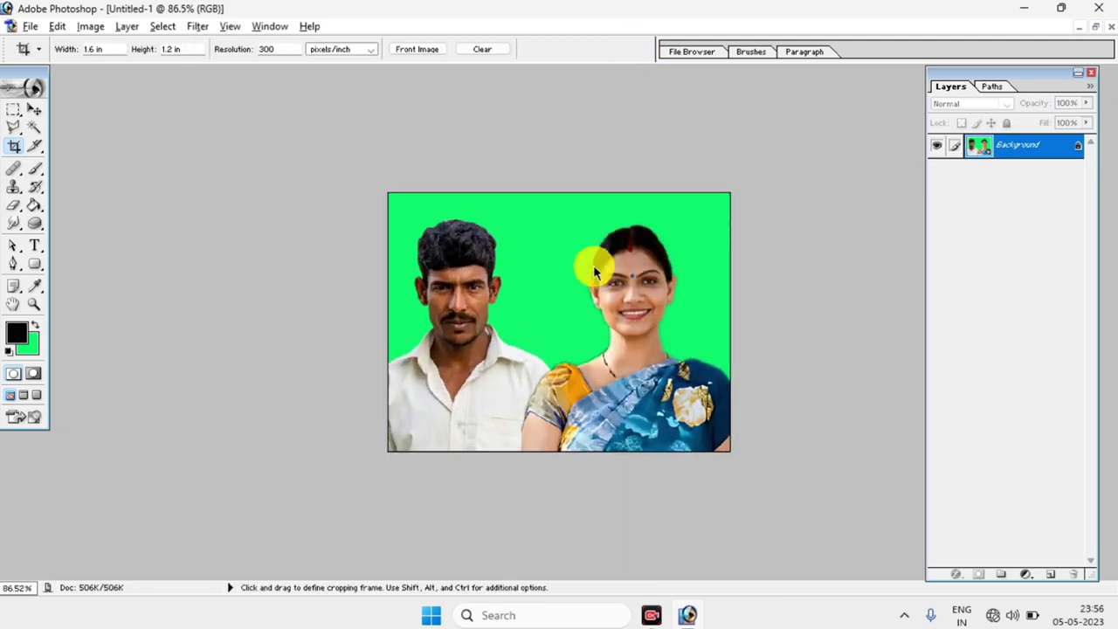
- Restore the cropped photo into a smaller floating window on the left side
left_click(1096, 30)
key("ctrl+minus")
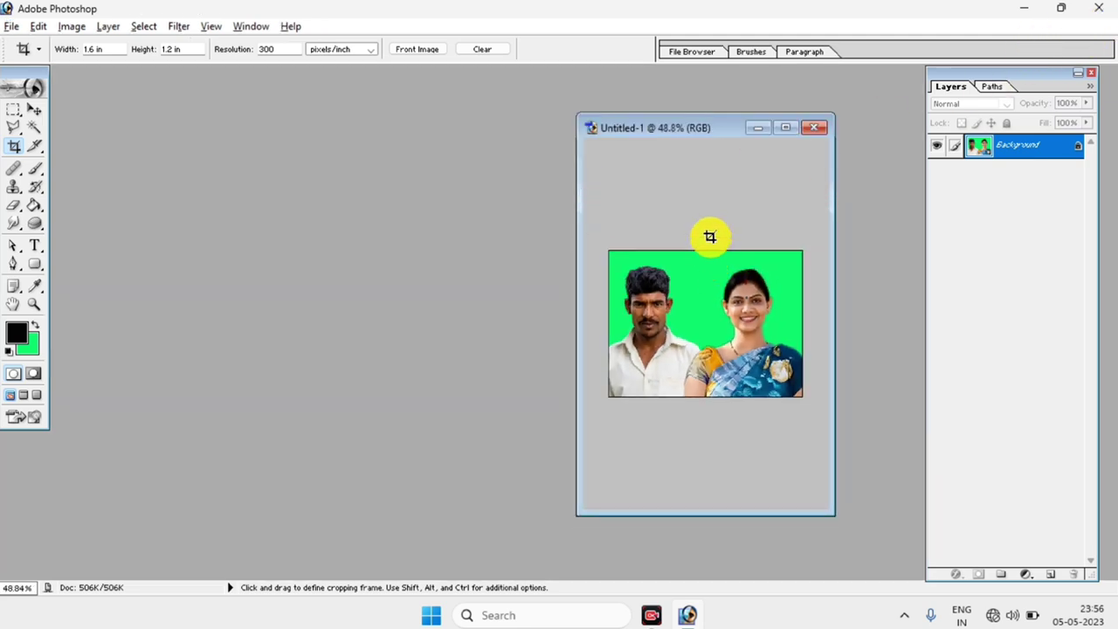
left_click_drag(729, 128, 289, 110)
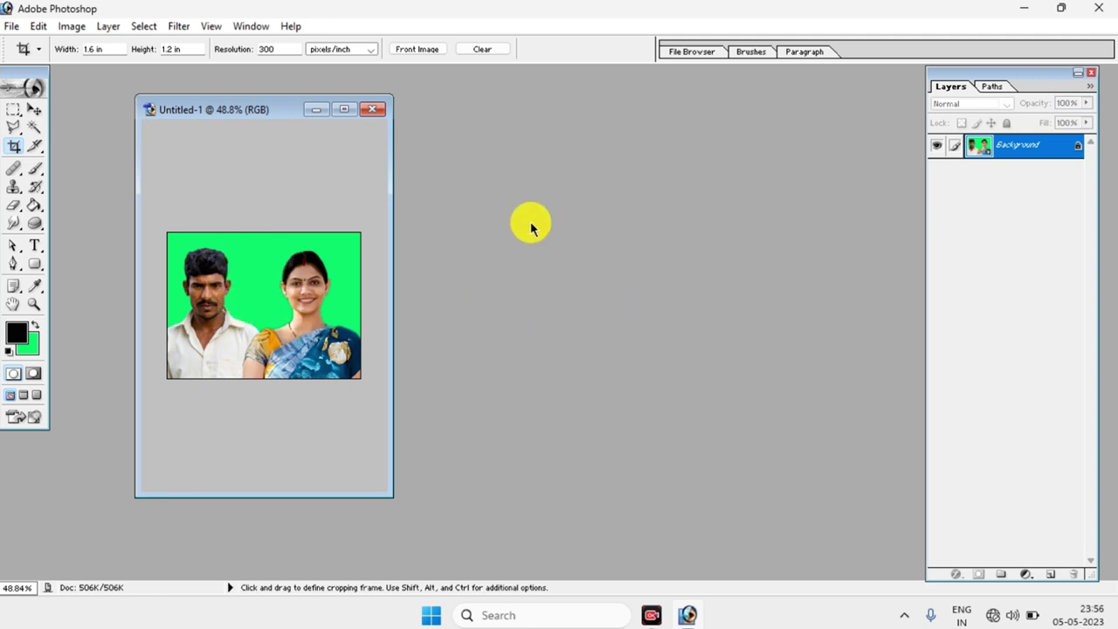
- Create a new A4 preset document and place it beside the photo, fitted to view
key("ctrl+n")
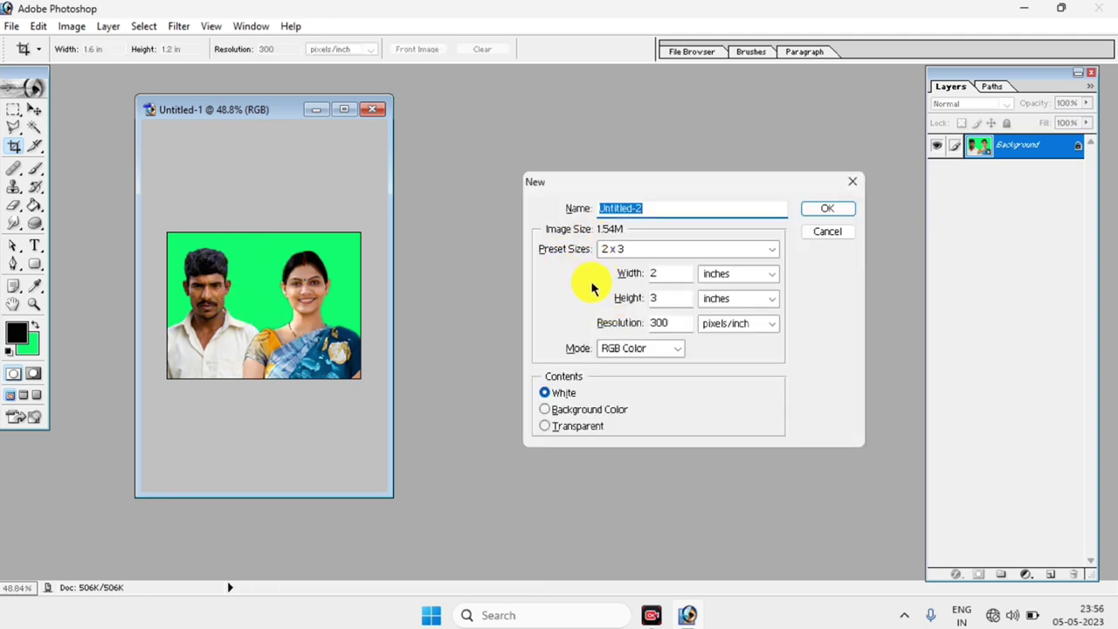
left_click(668, 250)
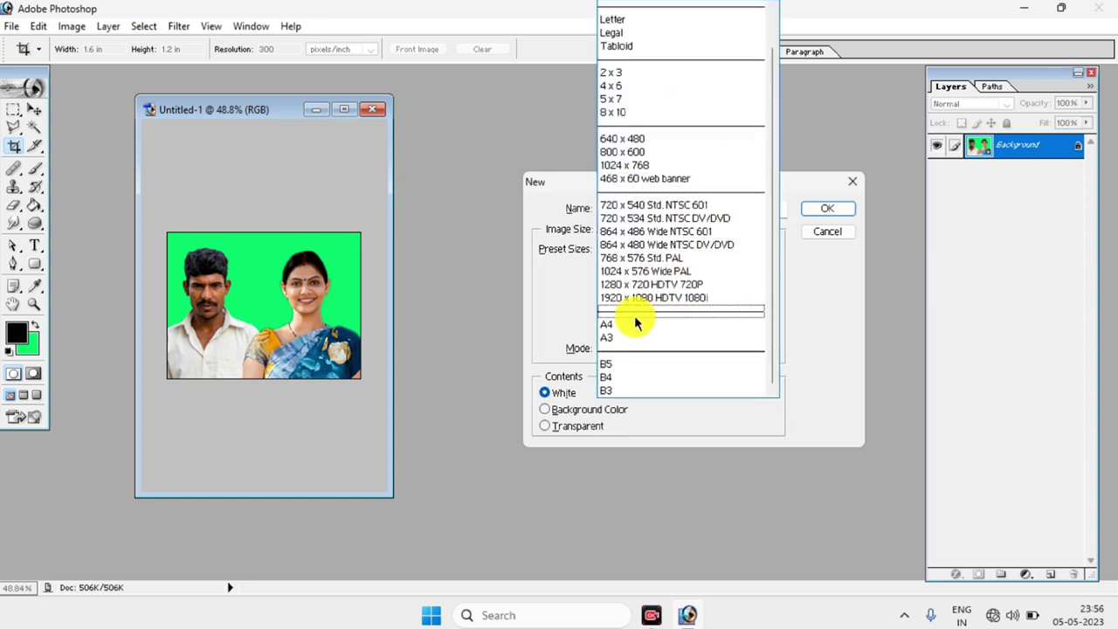
left_click(677, 326)
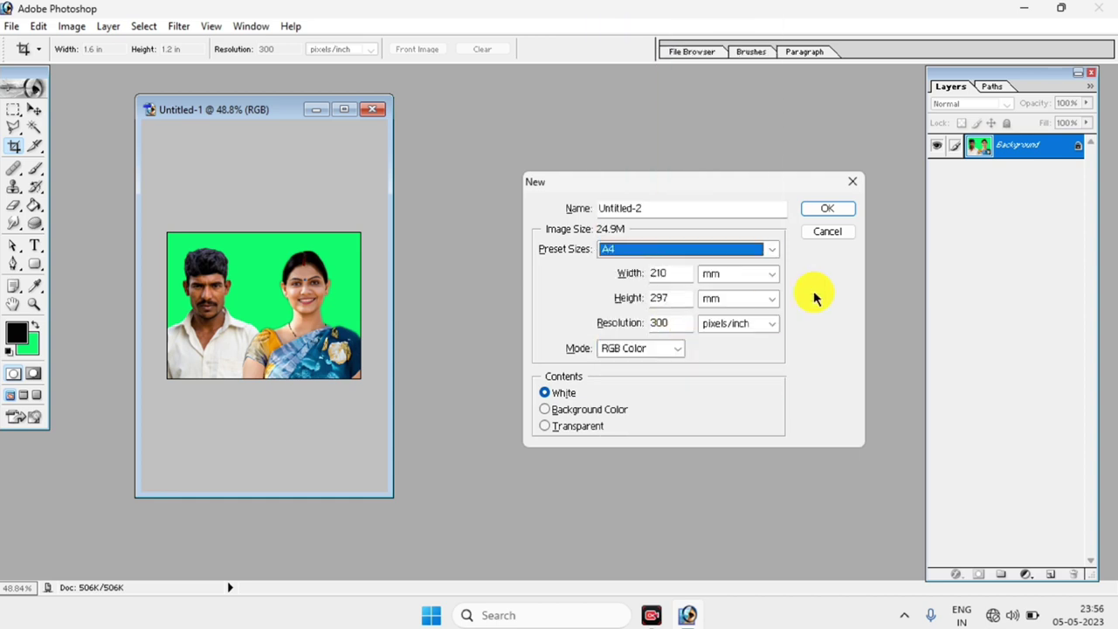
left_click(826, 209)
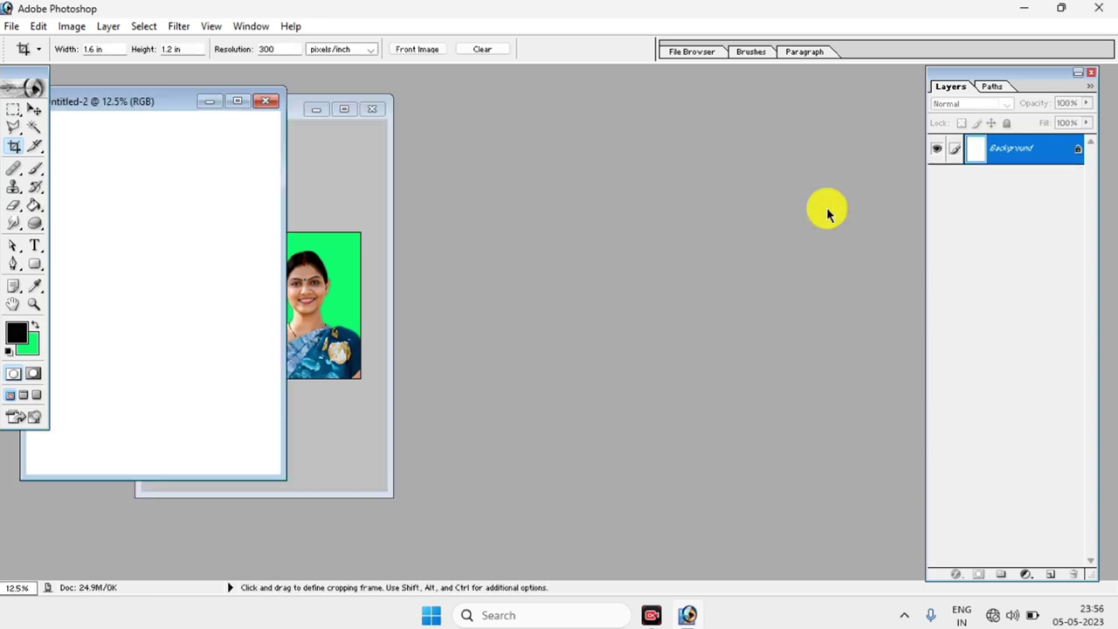
left_click_drag(155, 110, 667, 123)
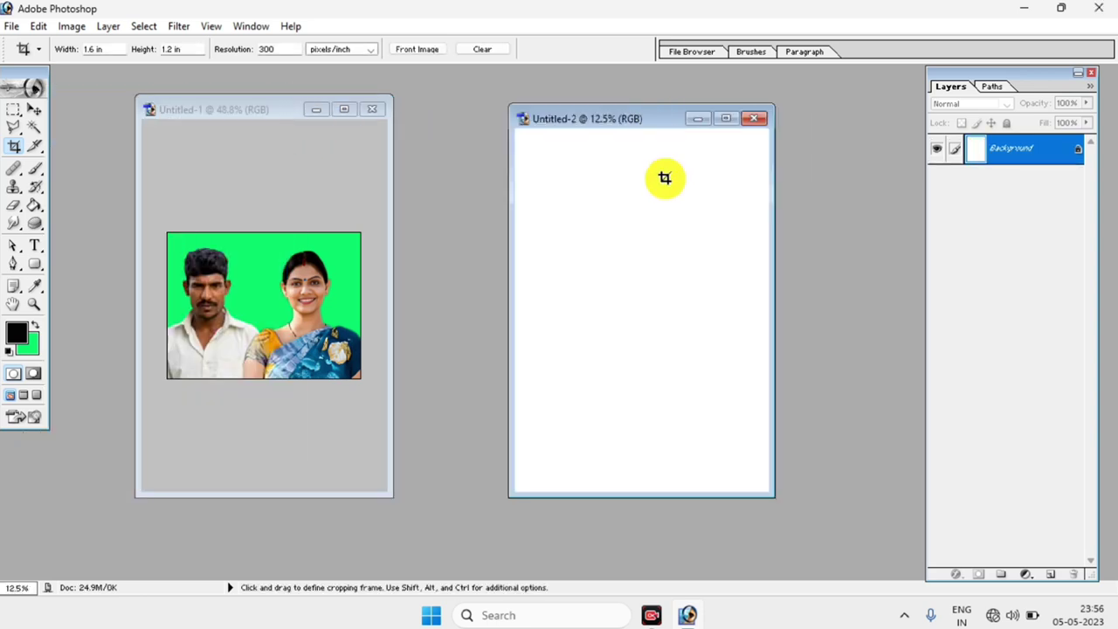
key("ctrl+0")
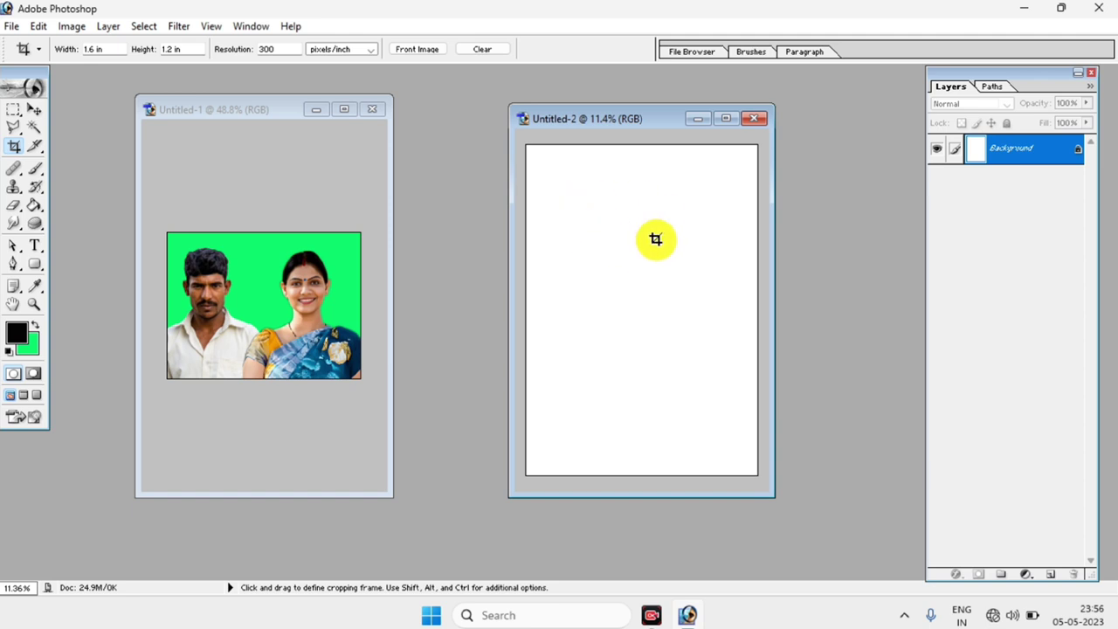
- Drag the couple photo onto the A4 page and close the original without saving
left_click(33, 110)
left_click(225, 266)
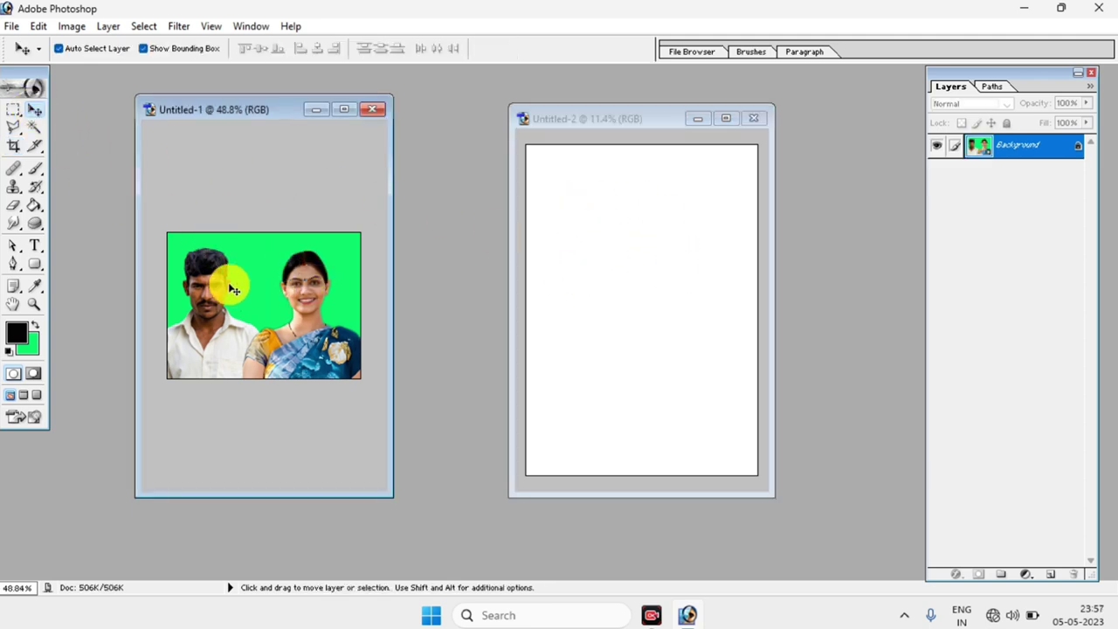
mouse_move(389, 282)
left_mouse_down()
mouse_move(602, 215)
mouse_move(586, 203)
left_mouse_up()
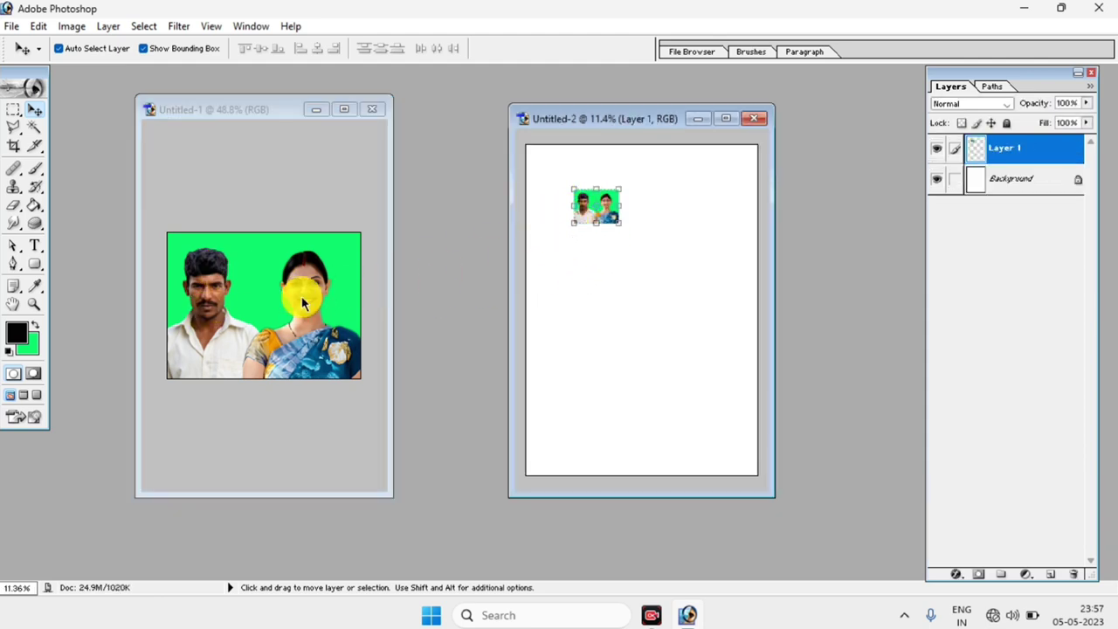
left_click(255, 289)
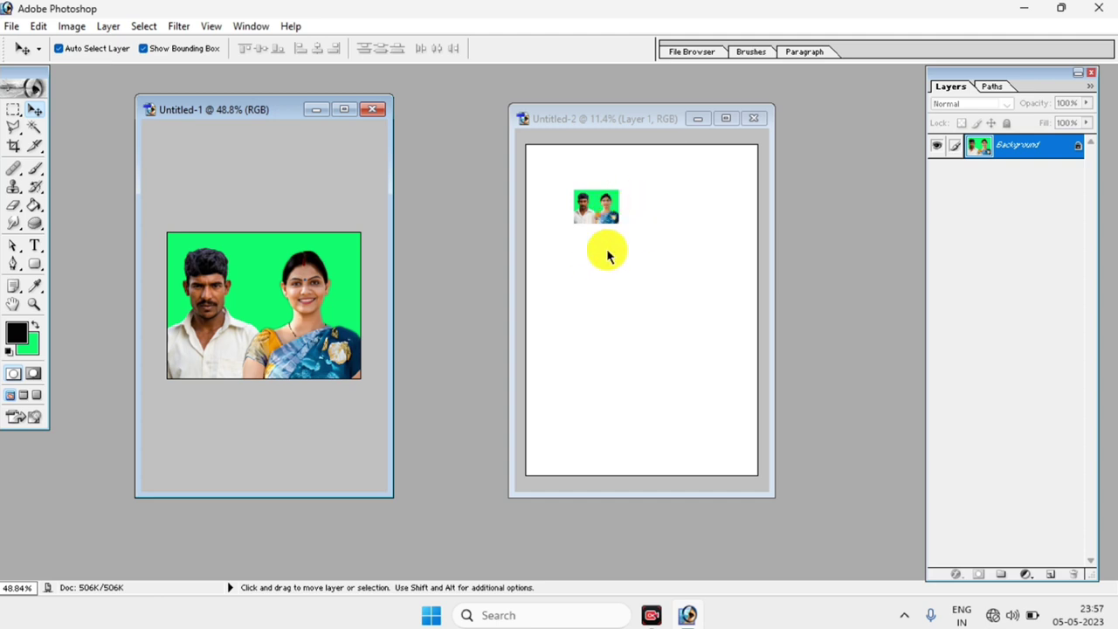
left_click(378, 111)
left_click(556, 237)
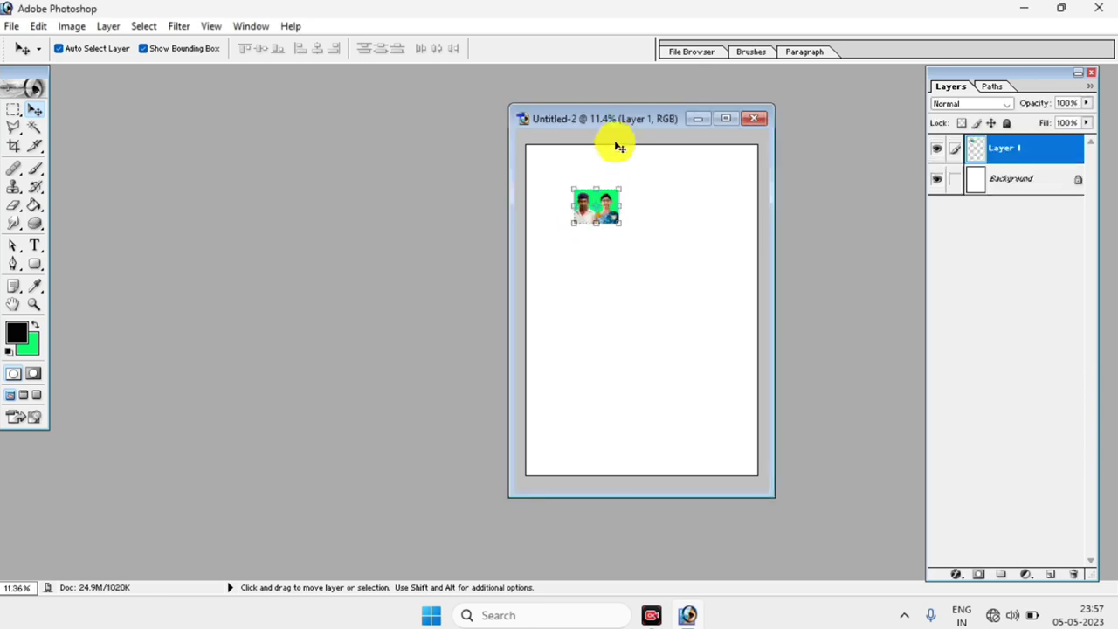
- Maximize the A4 window and position the photo near the page's top-left
double_click(612, 116)
scroll(497, 217, "up", 1)
scroll(479, 219, "up", 1)
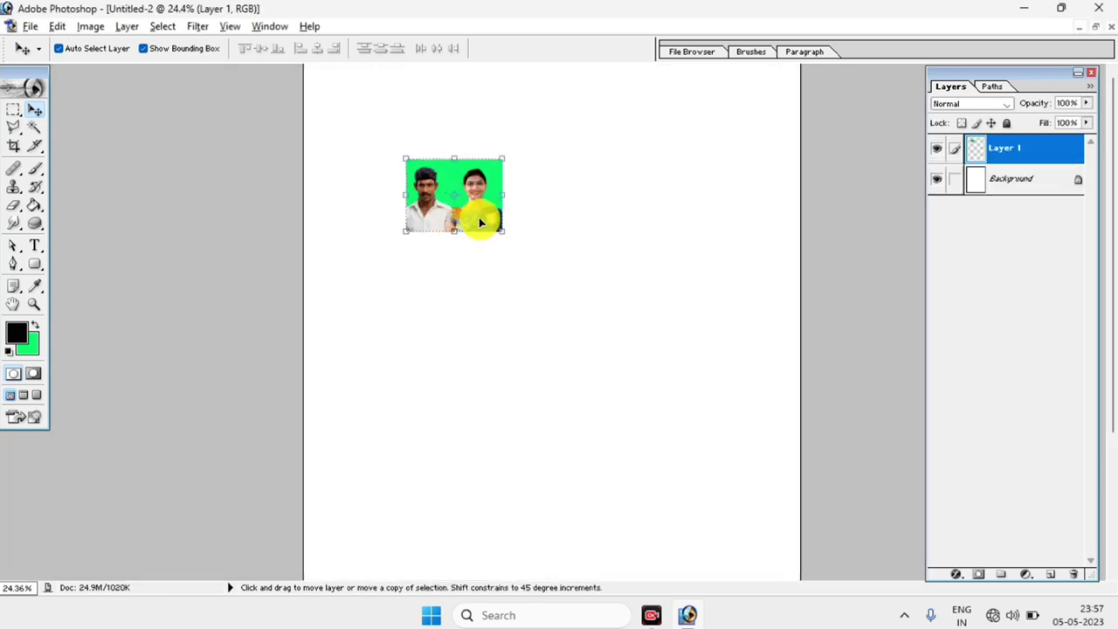
scroll(430, 264, "up", 1)
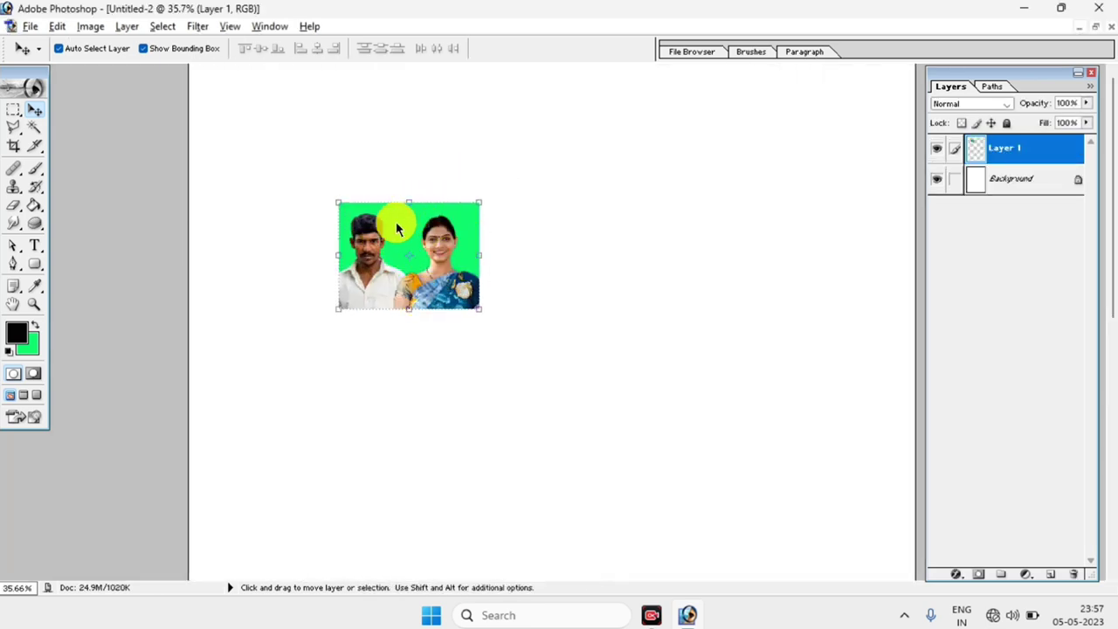
left_click_drag(418, 236, 428, 234)
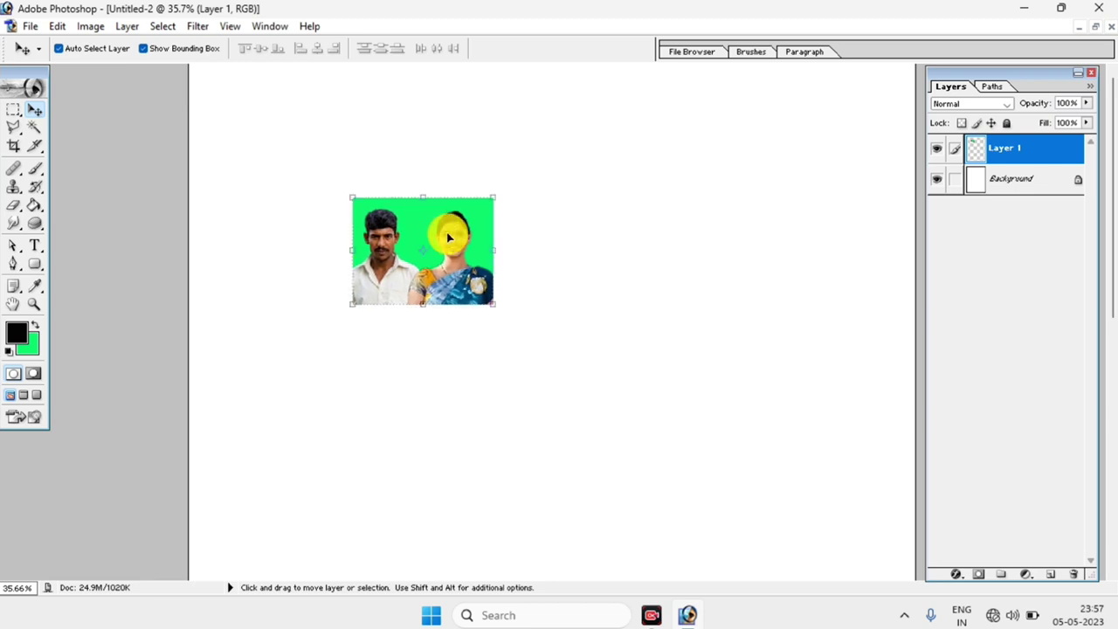
- Stroke the couple photo with a thin black border using Edit > Stroke
left_click(61, 50)
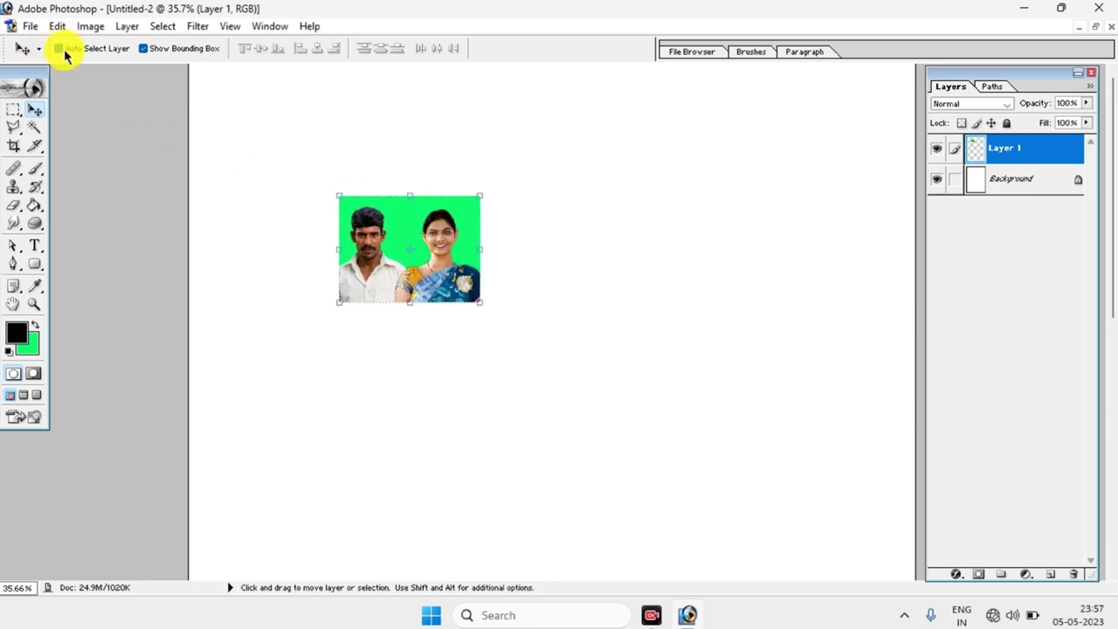
left_click(57, 27)
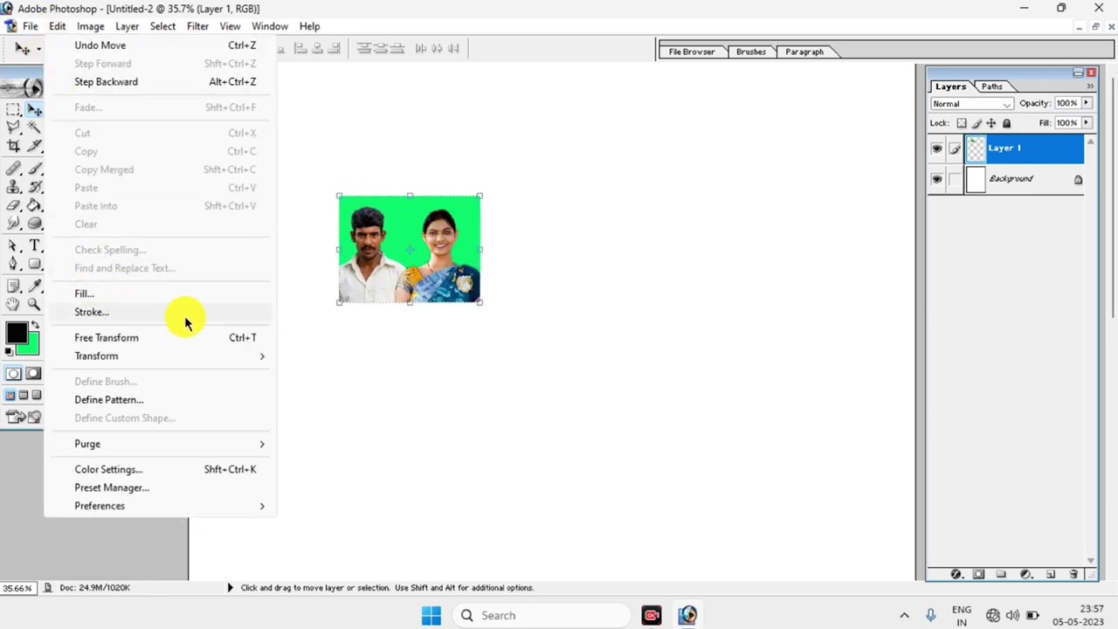
left_click(116, 315)
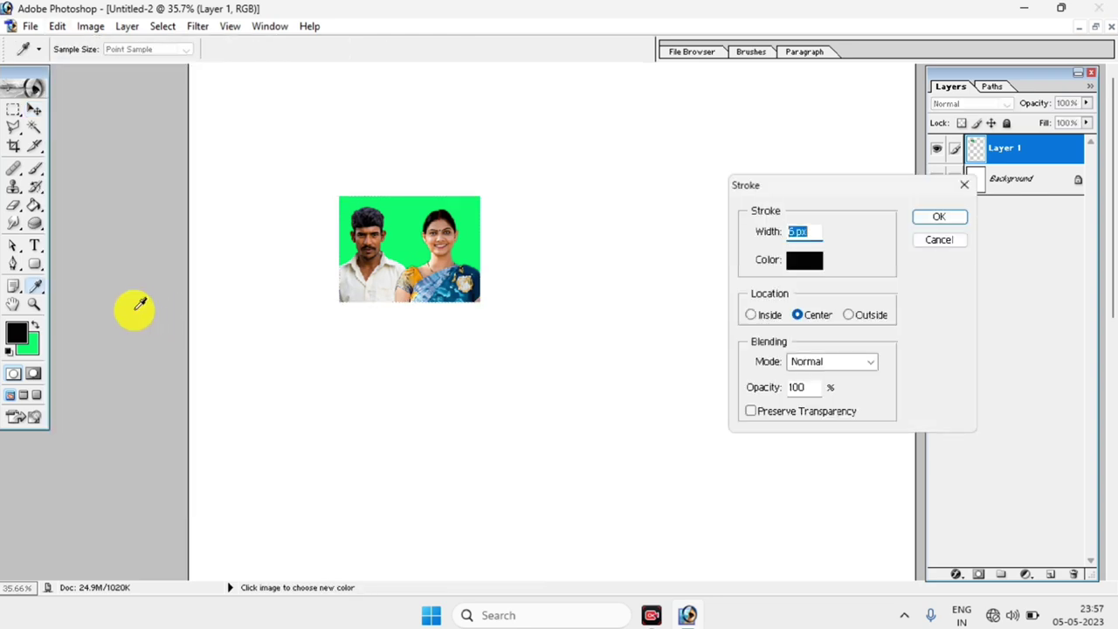
left_click_drag(828, 180, 732, 174)
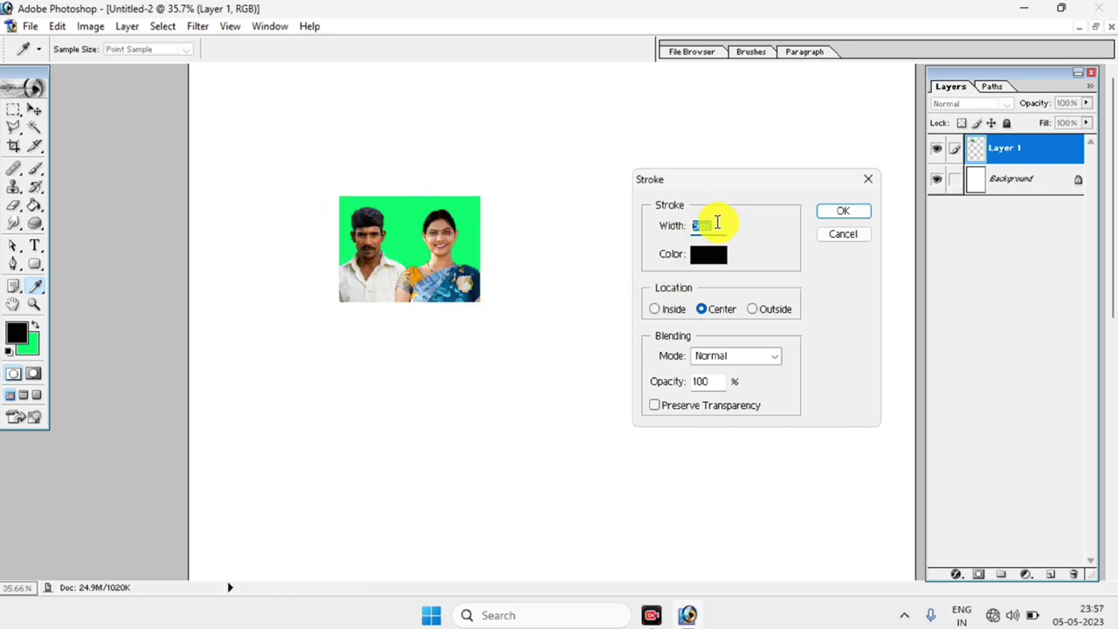
type("6")
left_click_drag(721, 229, 691, 226)
left_click(708, 255)
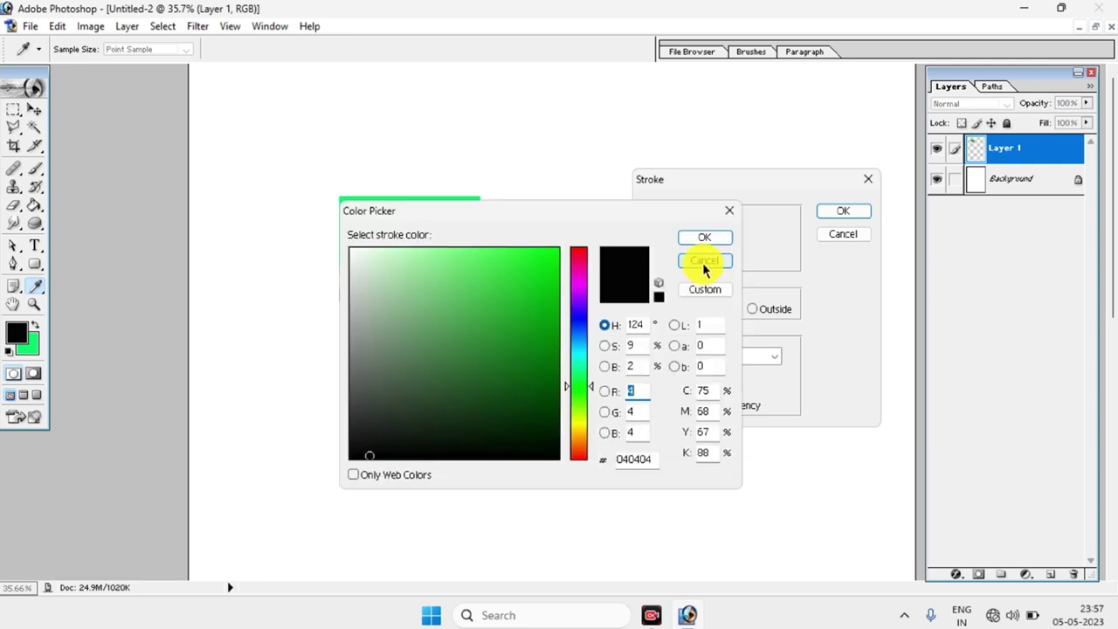
left_click_drag(410, 434, 343, 475)
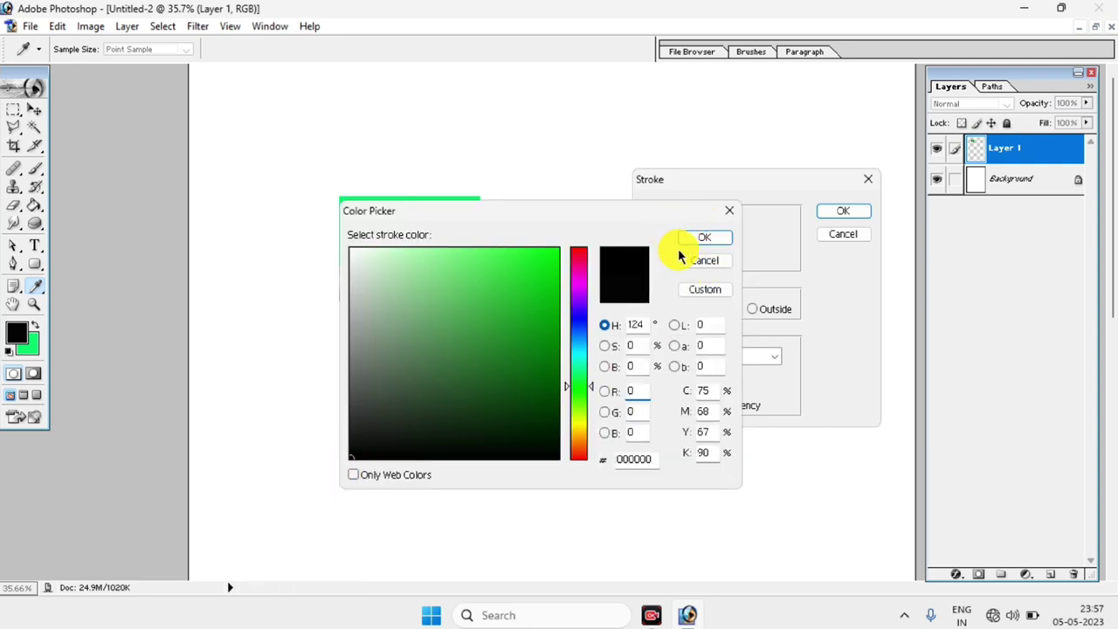
left_click(704, 241)
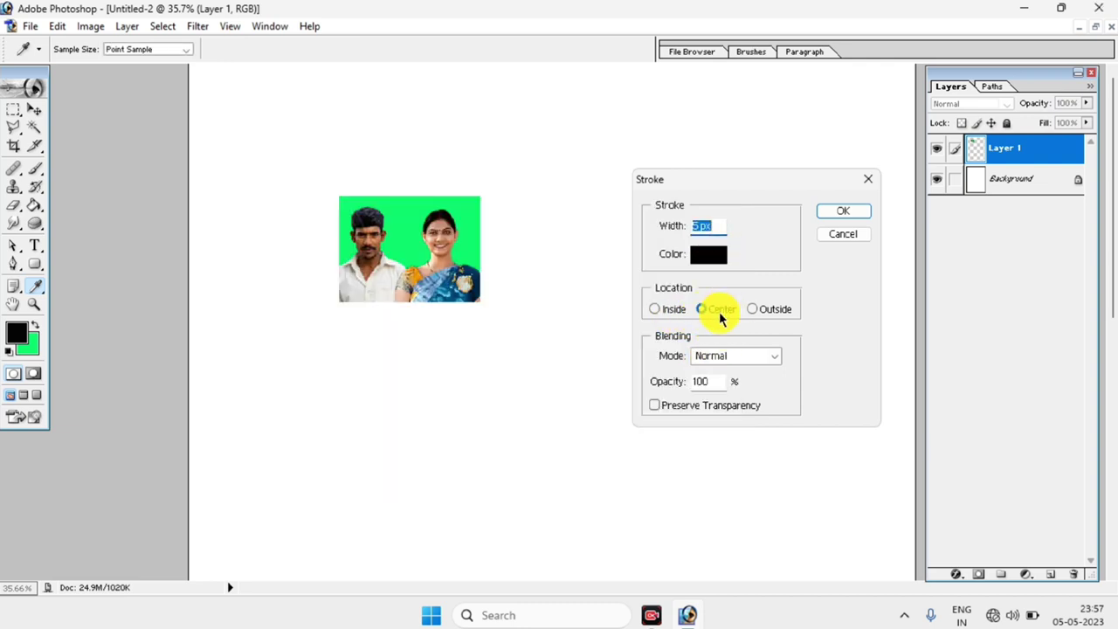
left_click(843, 213)
key("v")
key("ctrl+0")
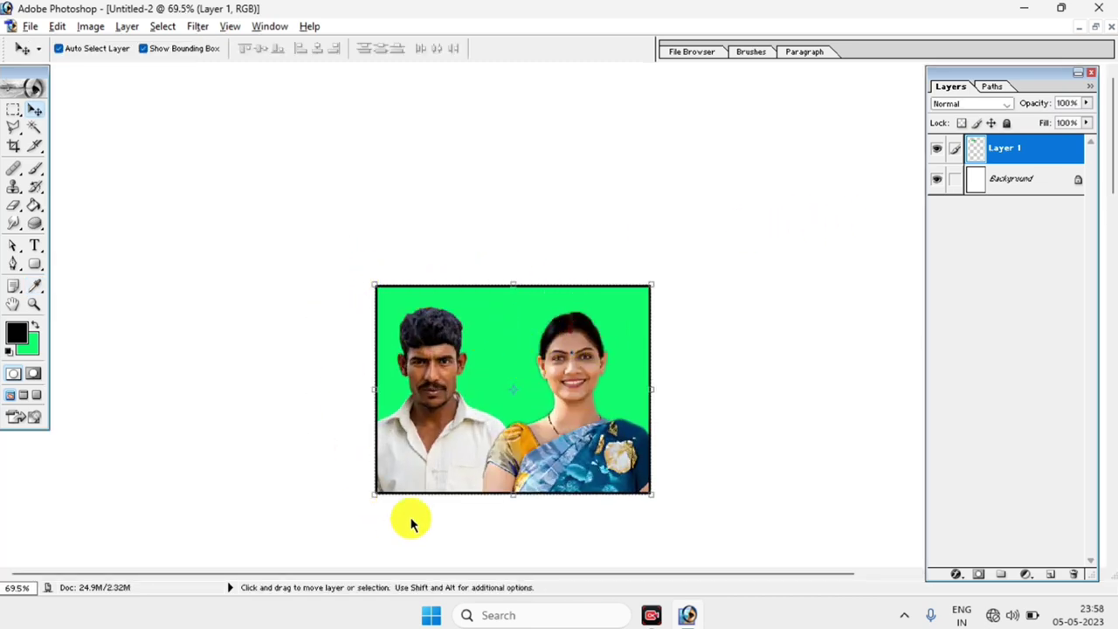
- Reselect the photo layer and nudge the photo slightly right and down
left_click(706, 326)
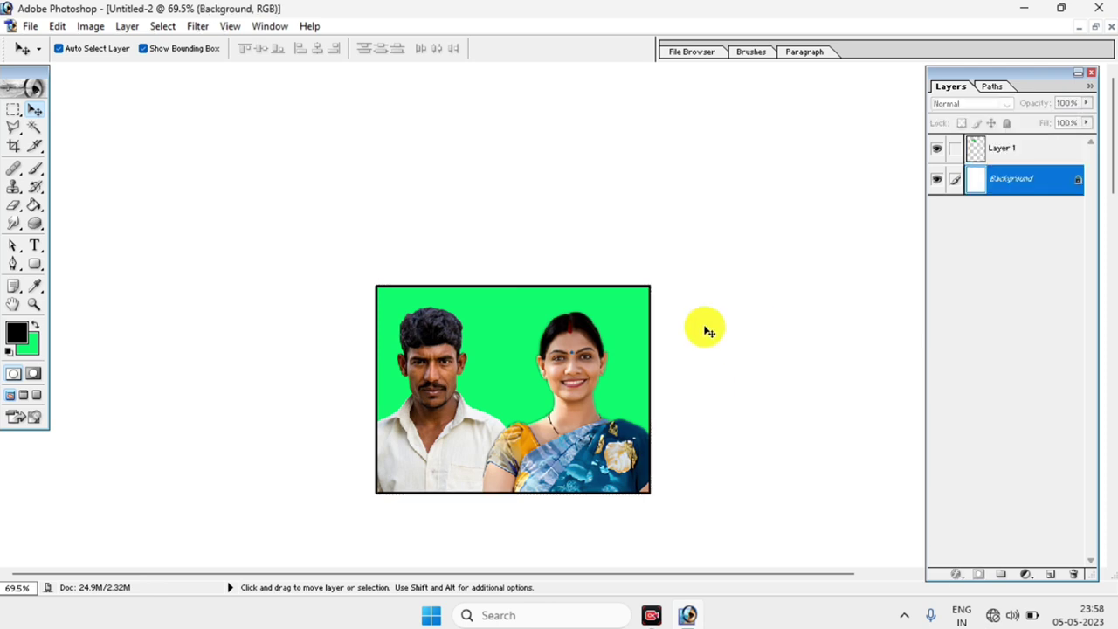
key("ctrl+0")
left_click(532, 227)
key("ctrl+minus")
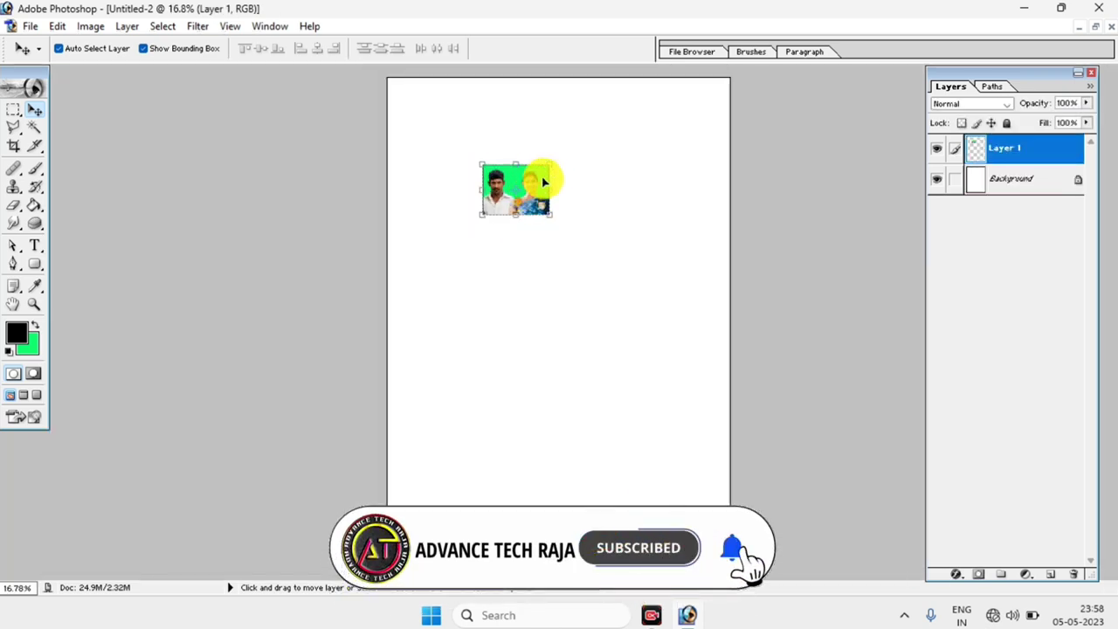
left_click_drag(528, 184, 541, 198)
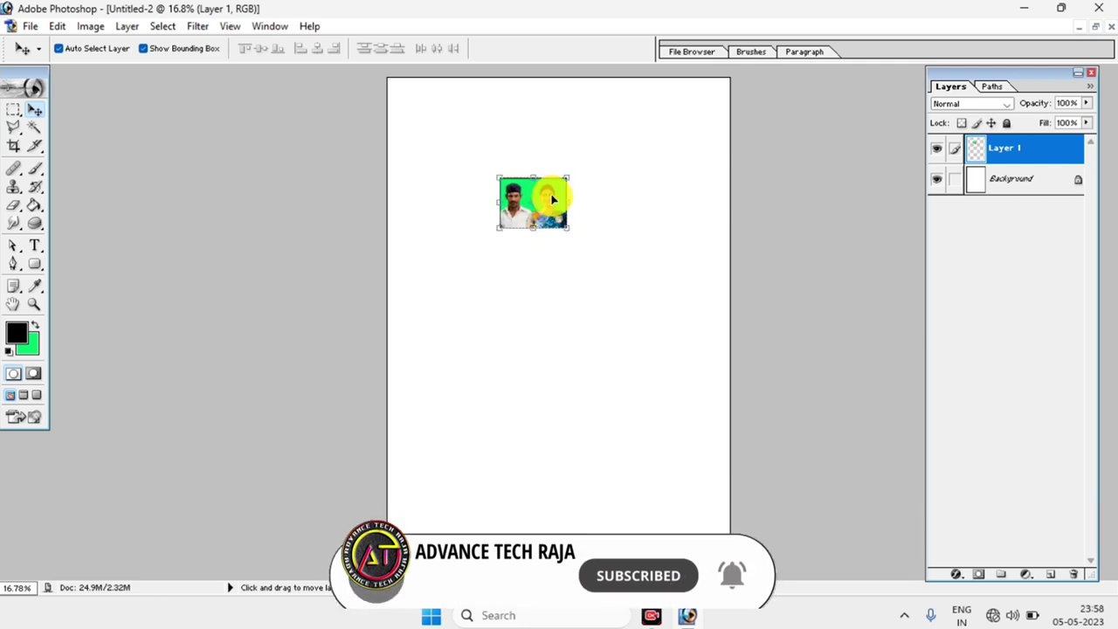
- Rotate the photo 90° to portrait and move it to the page's top-left corner
key("ctrl+t")
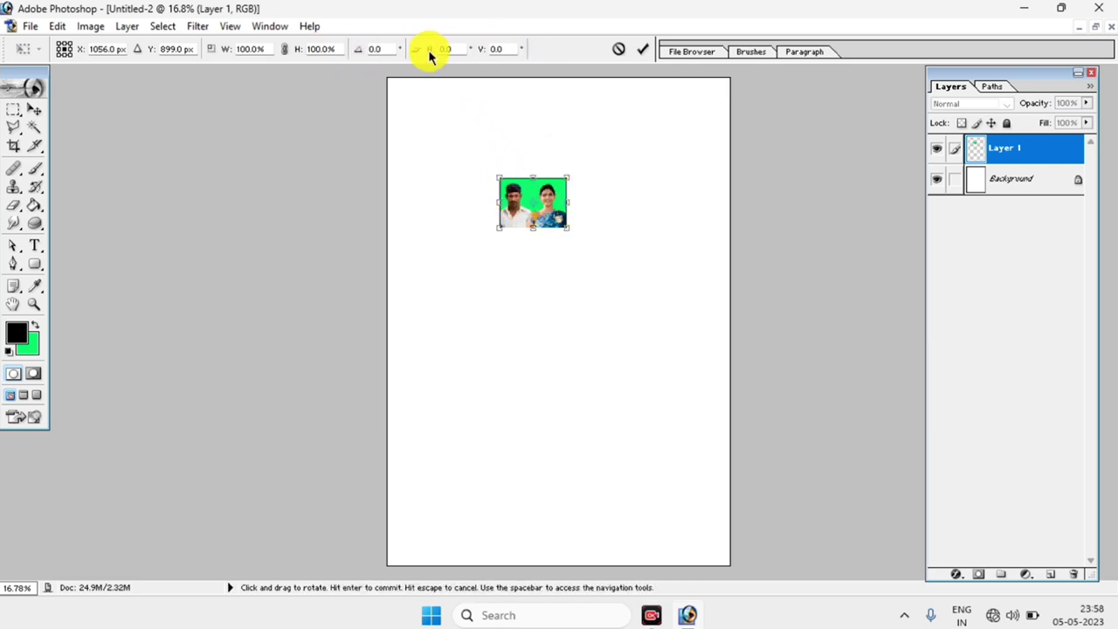
left_click(384, 53)
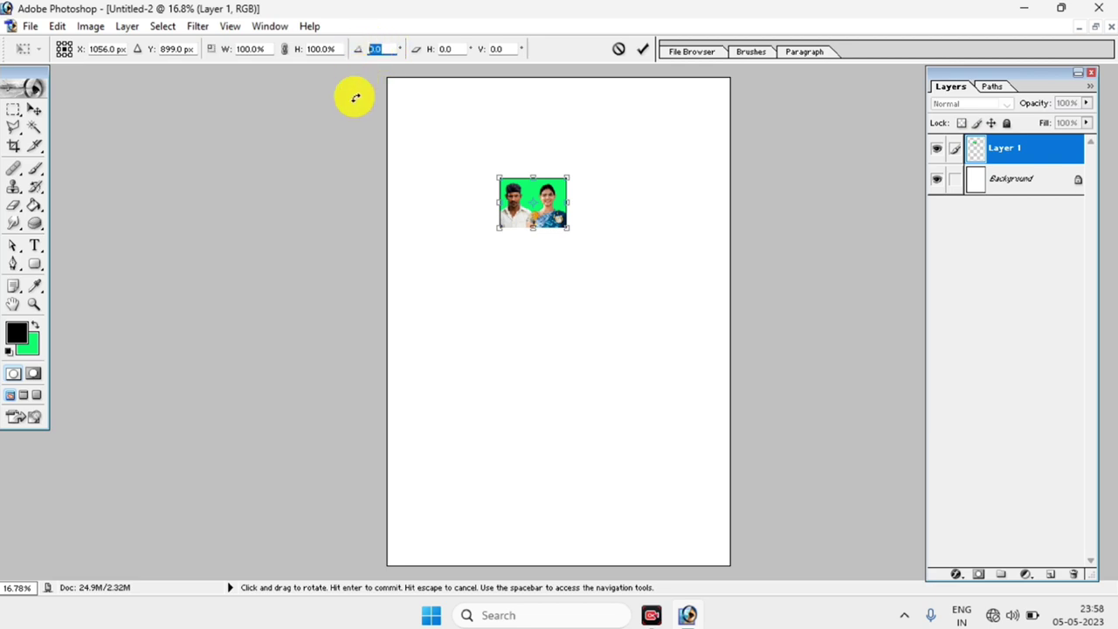
type("90")
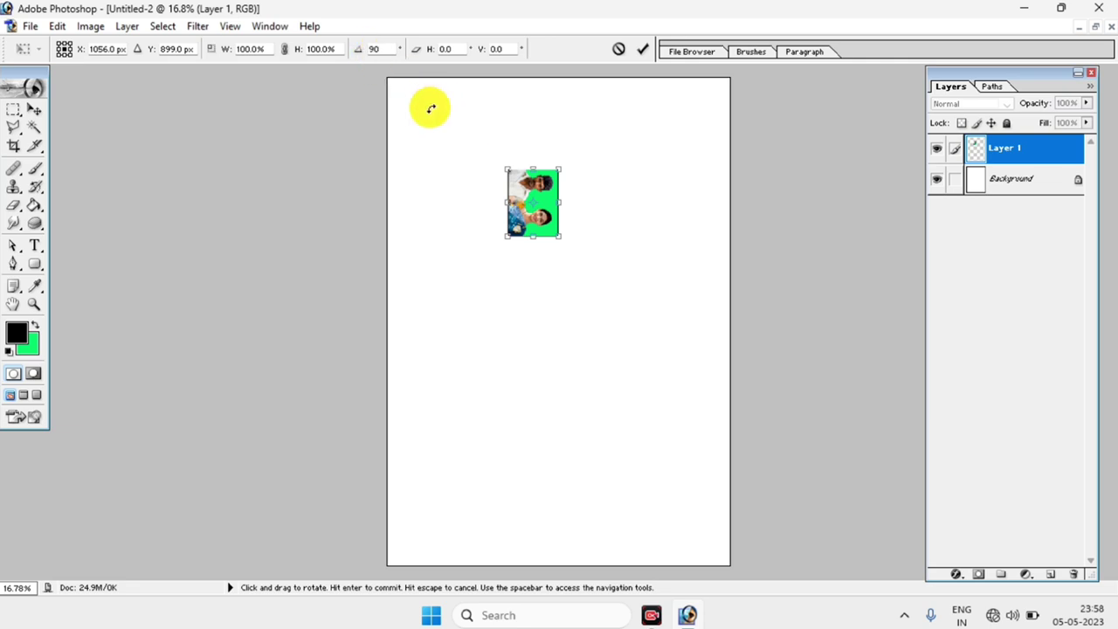
key("Return")
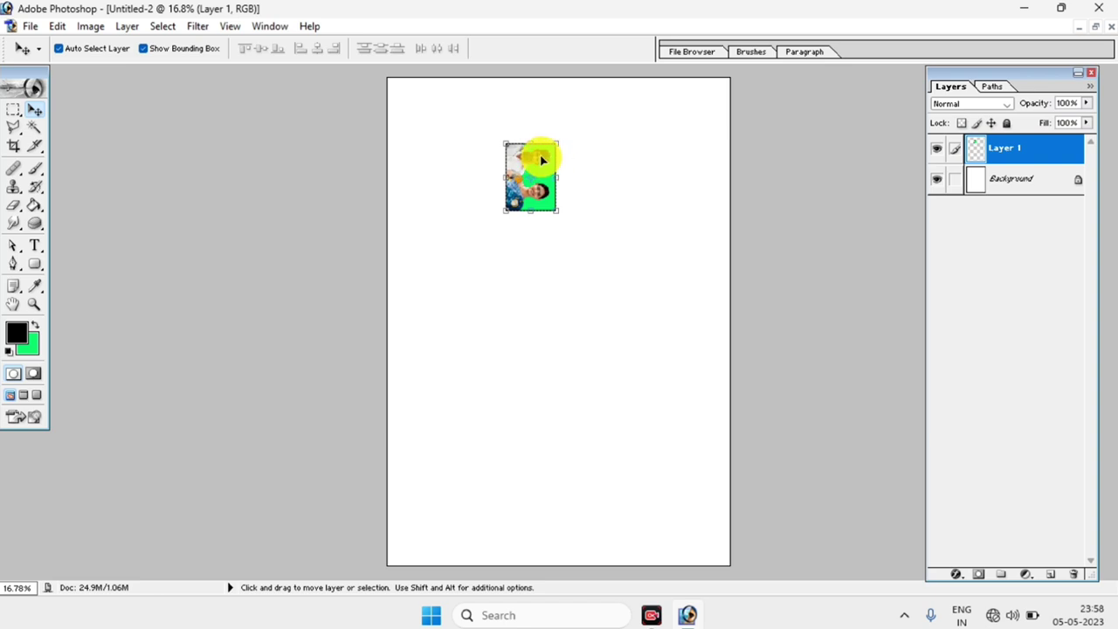
left_click_drag(539, 161, 429, 104)
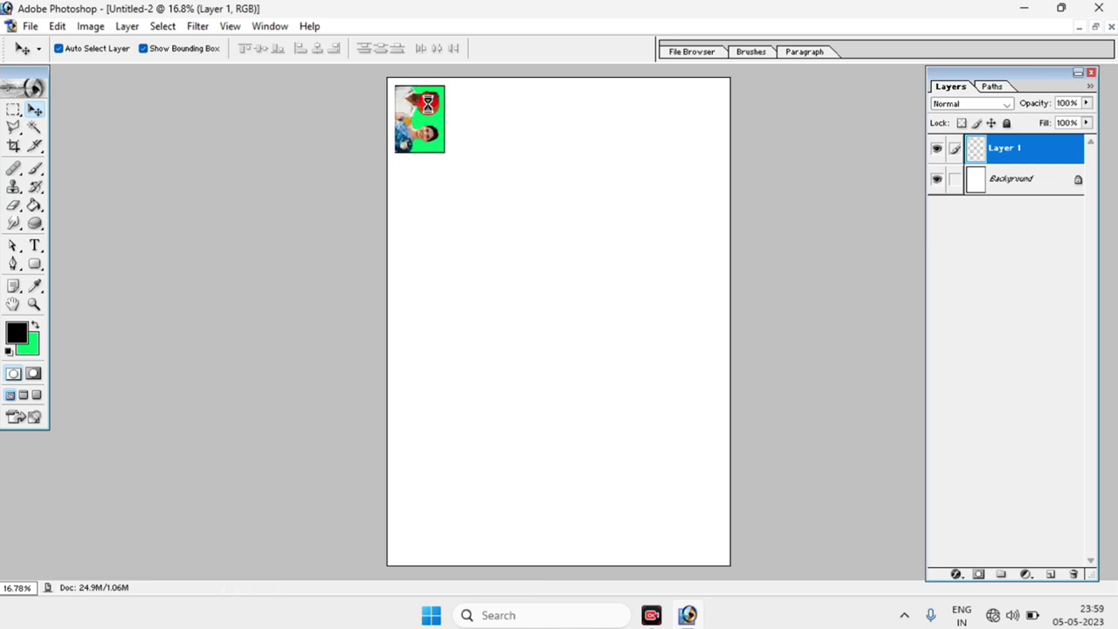
- Alt-drag a duplicate of the rotated photo beside the original
key("ctrl+0")
scroll(362, 133, "up", 2)
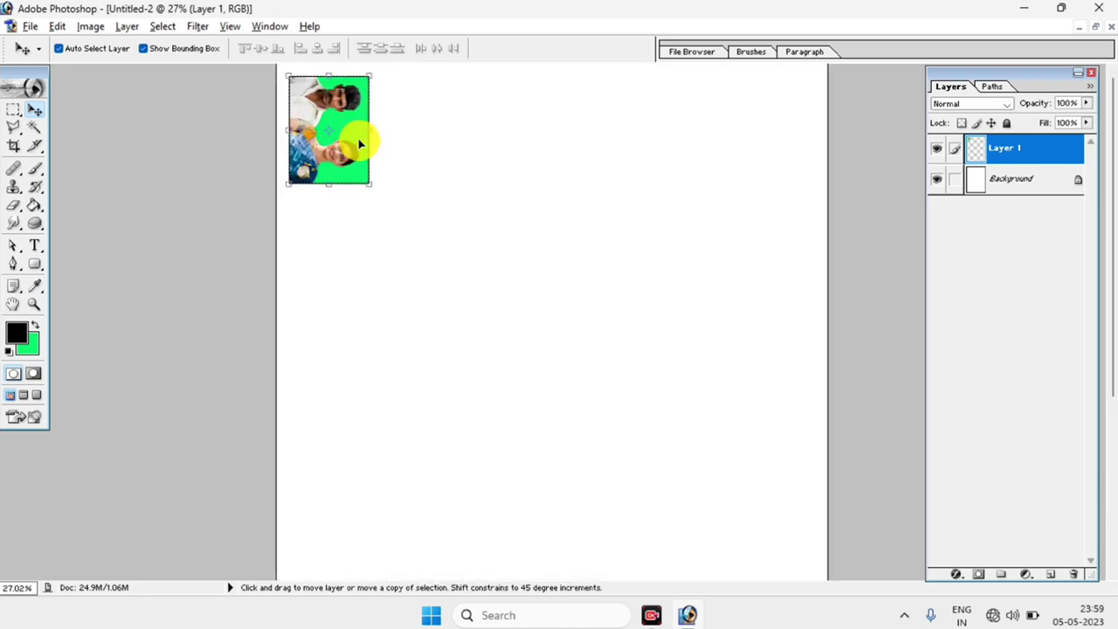
scroll(359, 143, "down", 3)
scroll(376, 142, "down", 1)
scroll(467, 125, "up", 1)
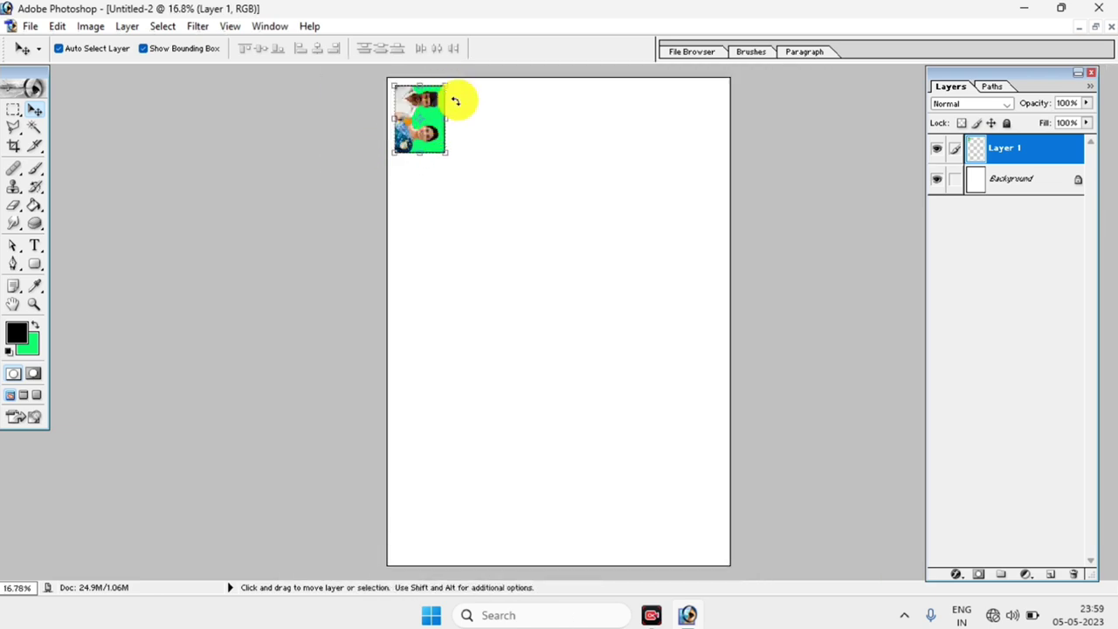
scroll(457, 145, "up", 1)
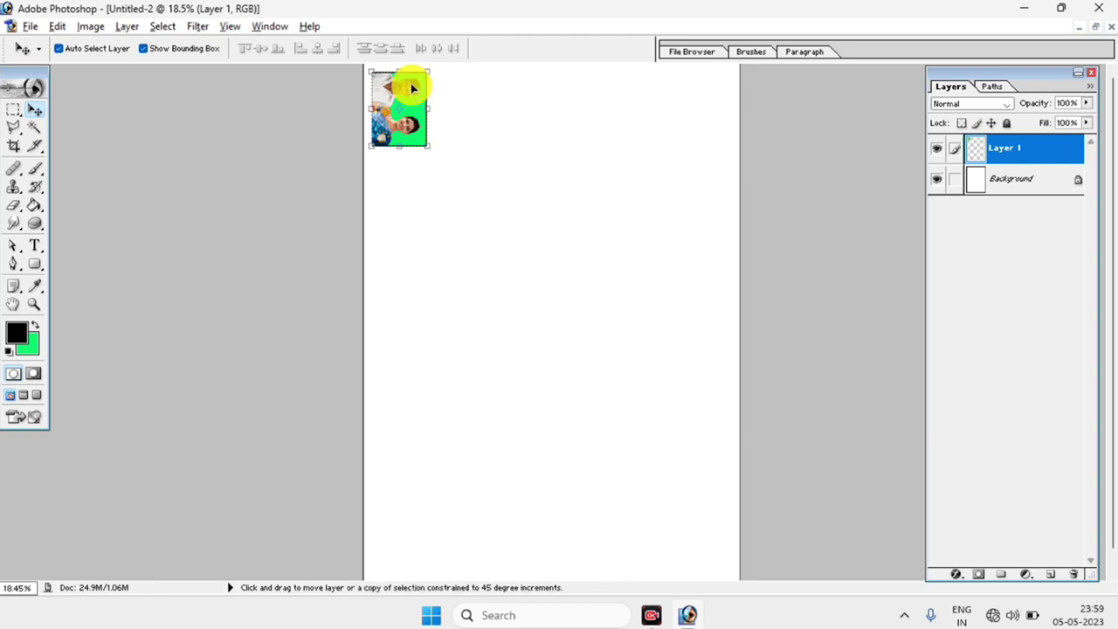
left_click_drag(397, 95, 693, 89)
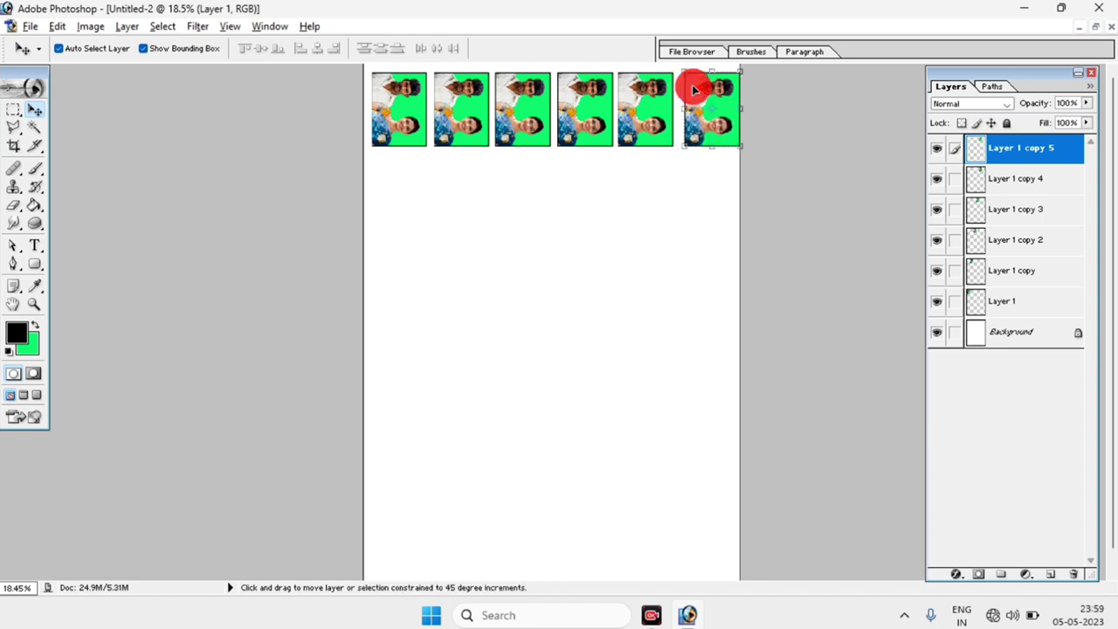
- Nudge the sixth photo copy with the arrow keys to even the top row's gaps
key("ctrl+plus")
key("ctrl+plus")
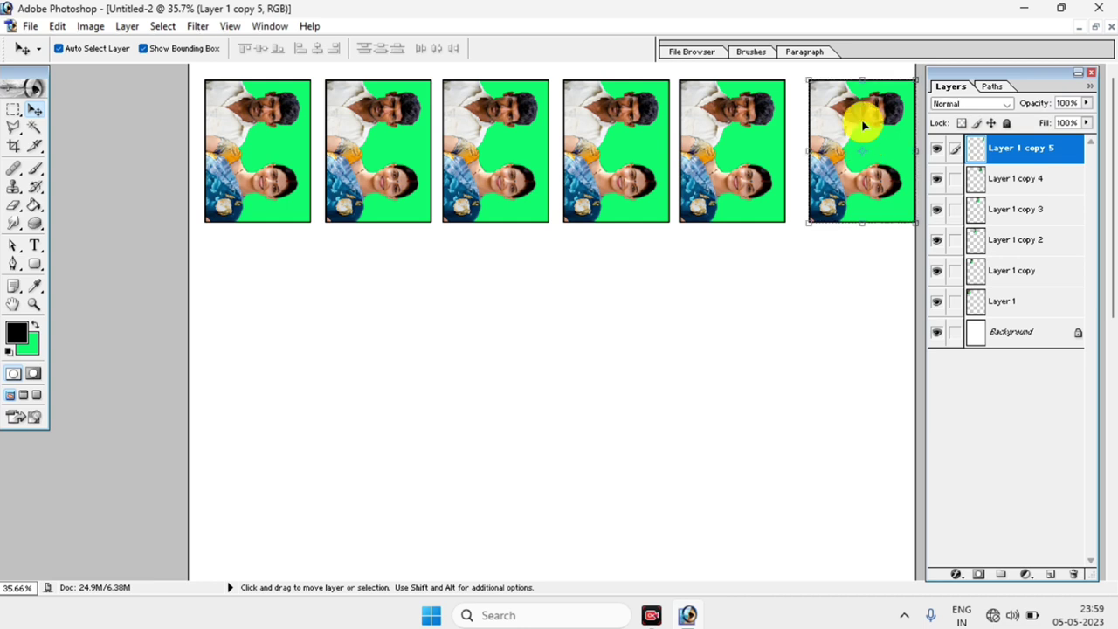
key("Left")
key("Left")
key("Left")
key("Left")
key("Left")
key("Left")
key("Left")
key("Left")
key("Left")
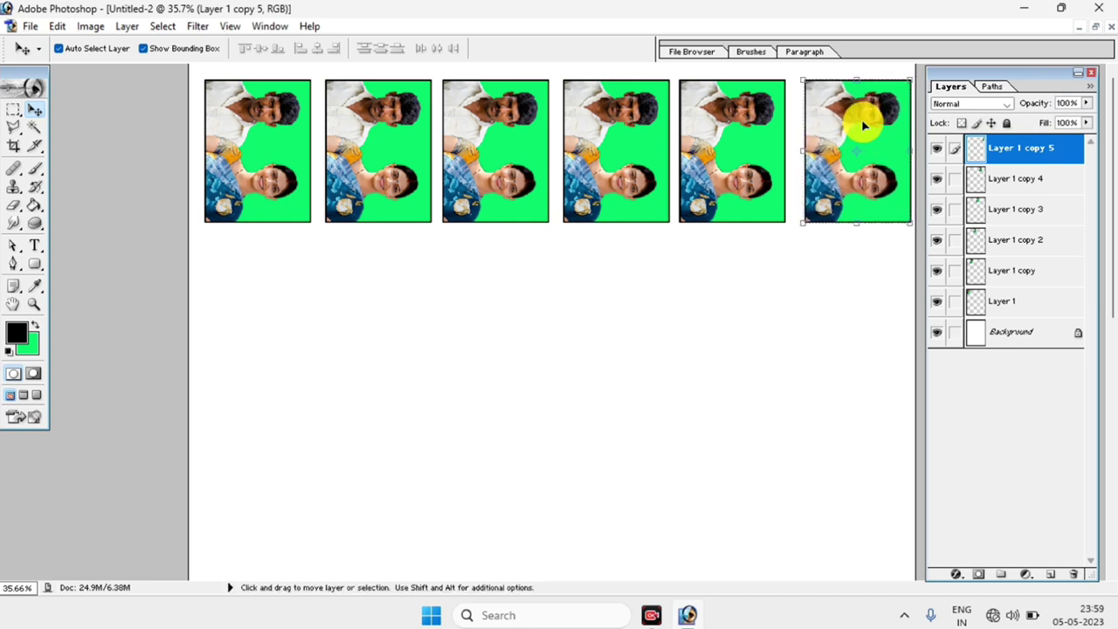
key("Left")
key("Left")
key("Left")
key("Left")
key("Left")
key("Left")
key("Left")
key("Left")
key("Left")
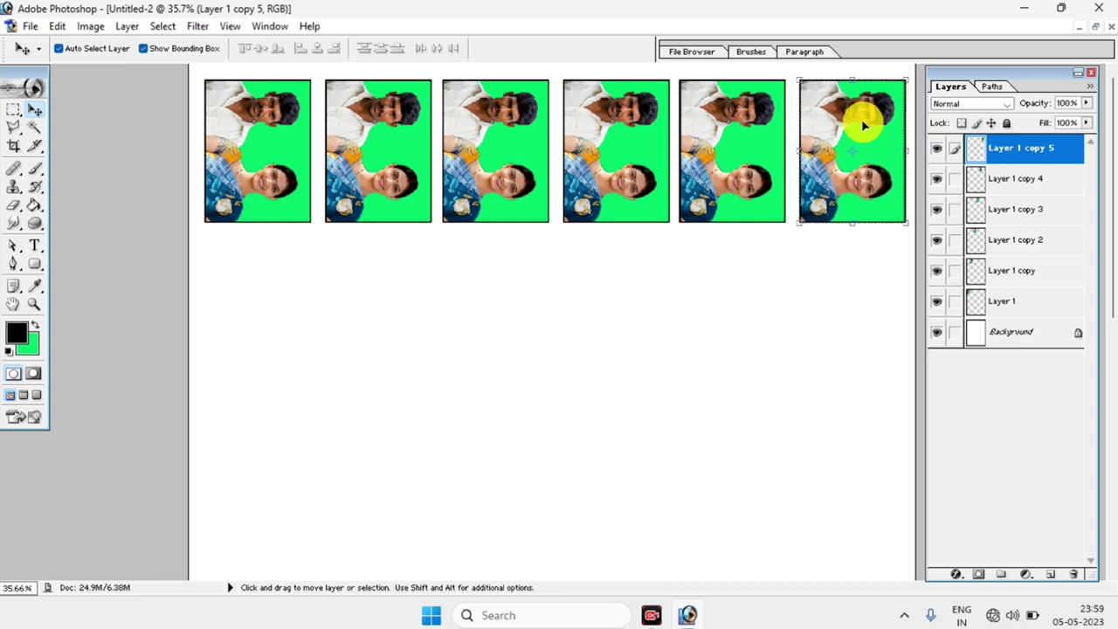
key("Left")
key("Left")
key("Left")
key("Left")
key("Left")
key("Left")
key("Left")
key("Left")
key("Left")
key("Right")
key("Right")
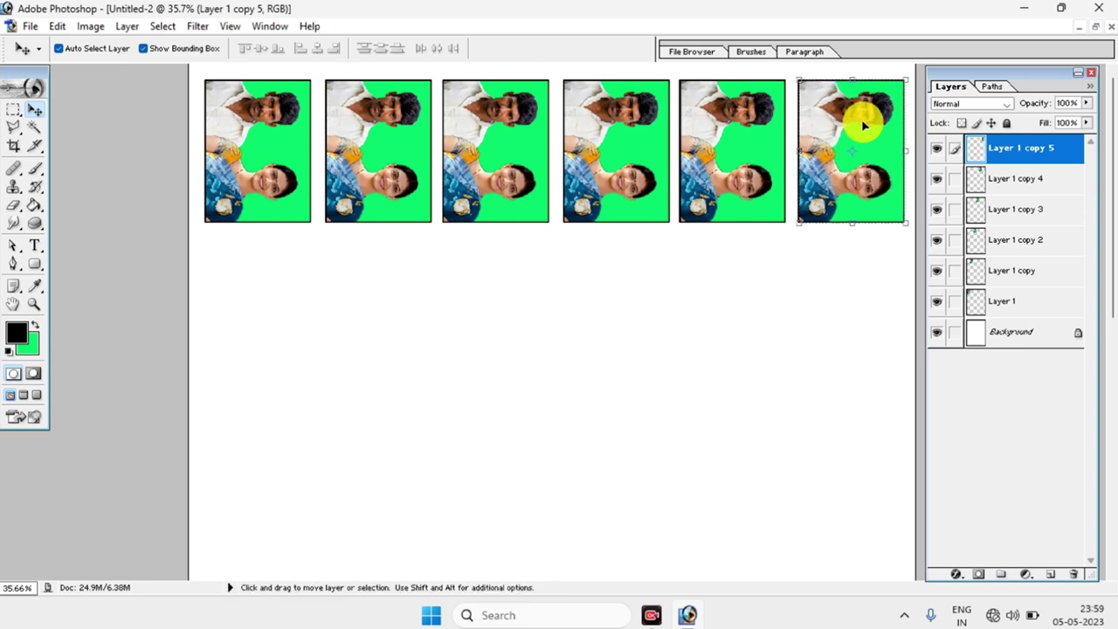
key("Right")
key("Right")
key("Left")
key("Left")
key("Left")
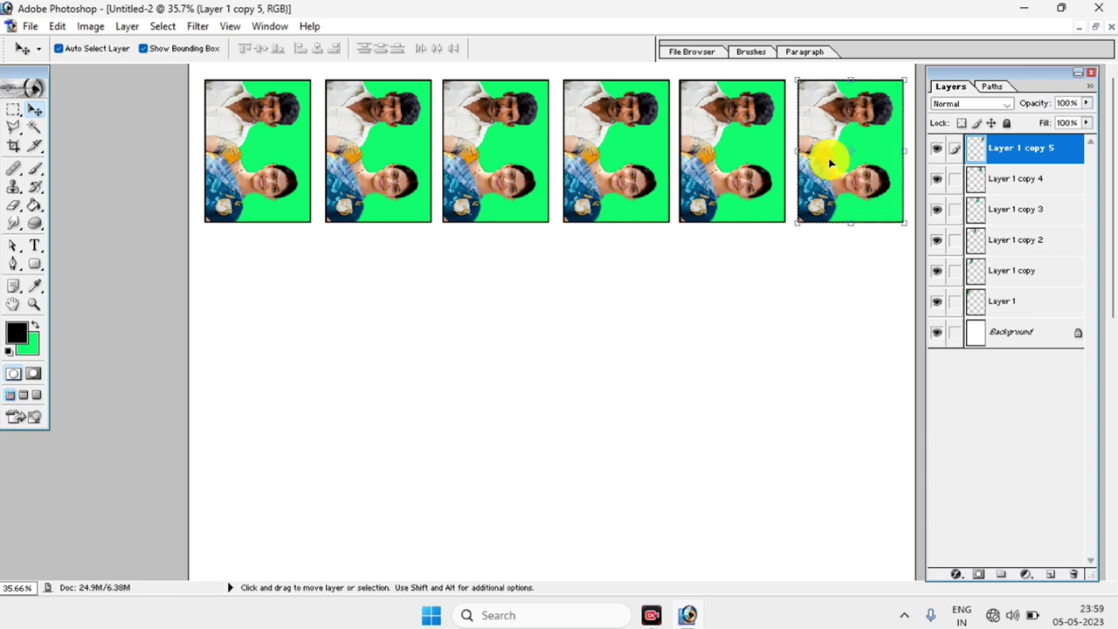
key("Left")
key("Left")
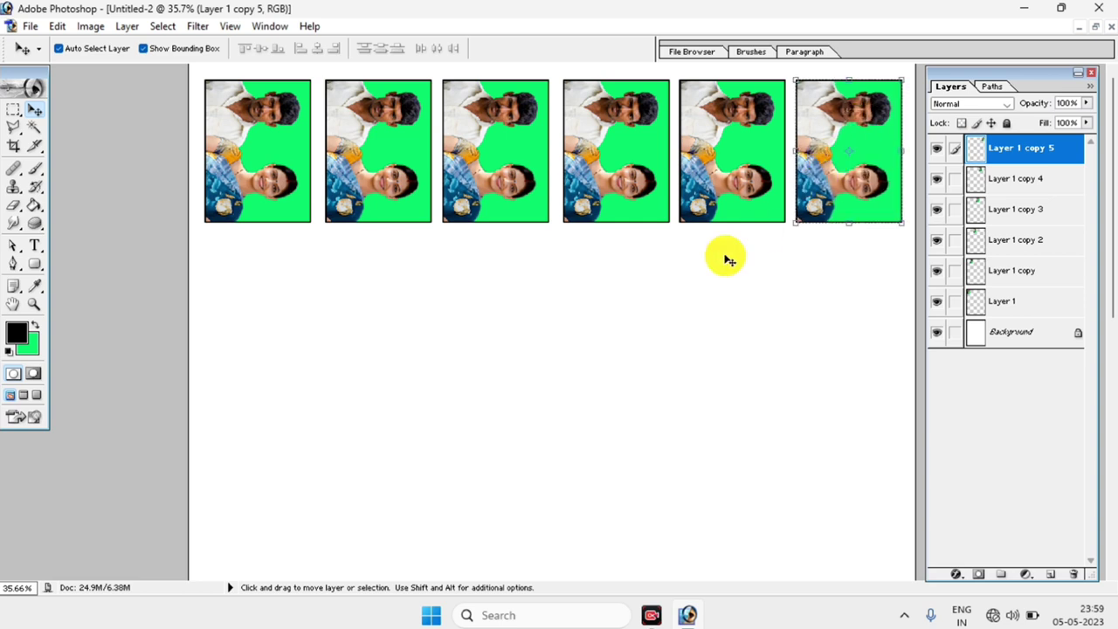
left_click(742, 257)
key("ctrl+minus")
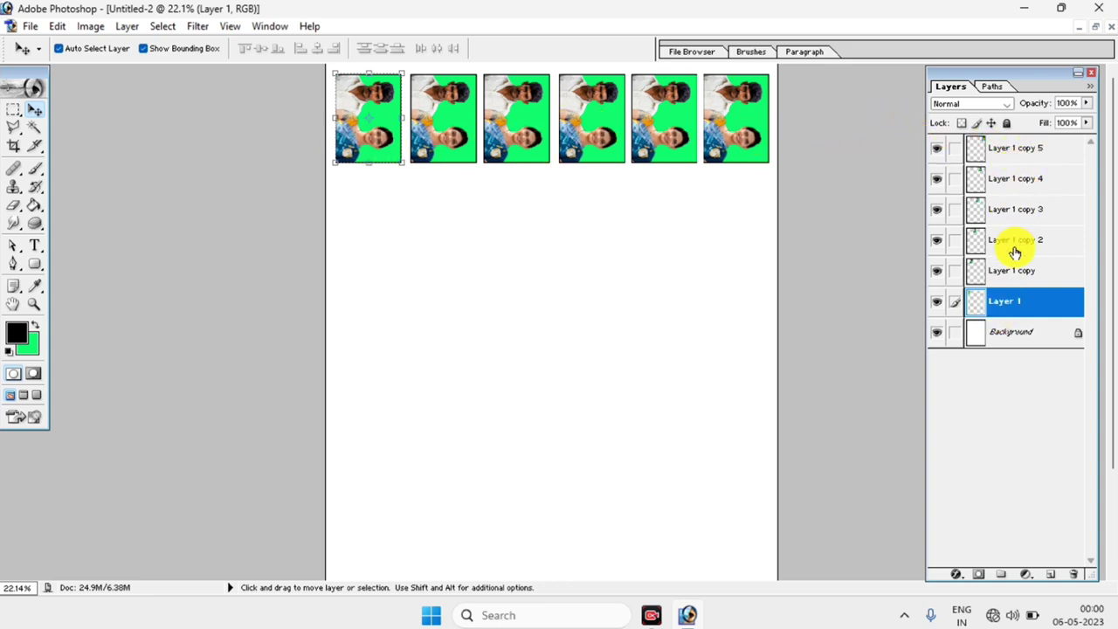
- Link all six photo layers and merge them into a single Layer 1 copy
left_click_drag(956, 151, 959, 298)
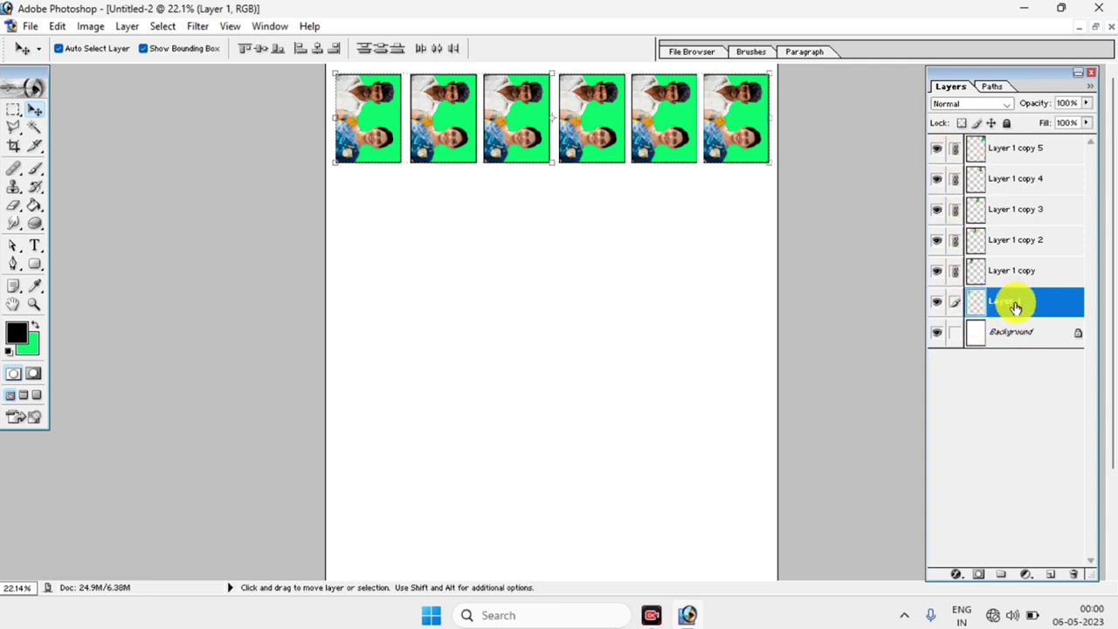
left_click(1005, 276)
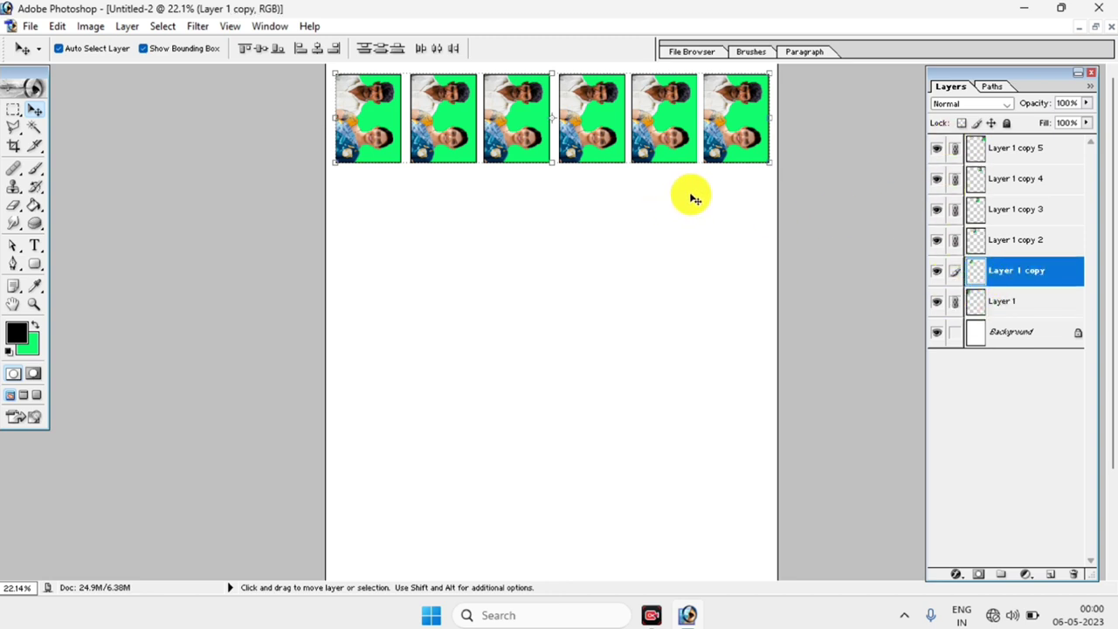
key("ctrl+e")
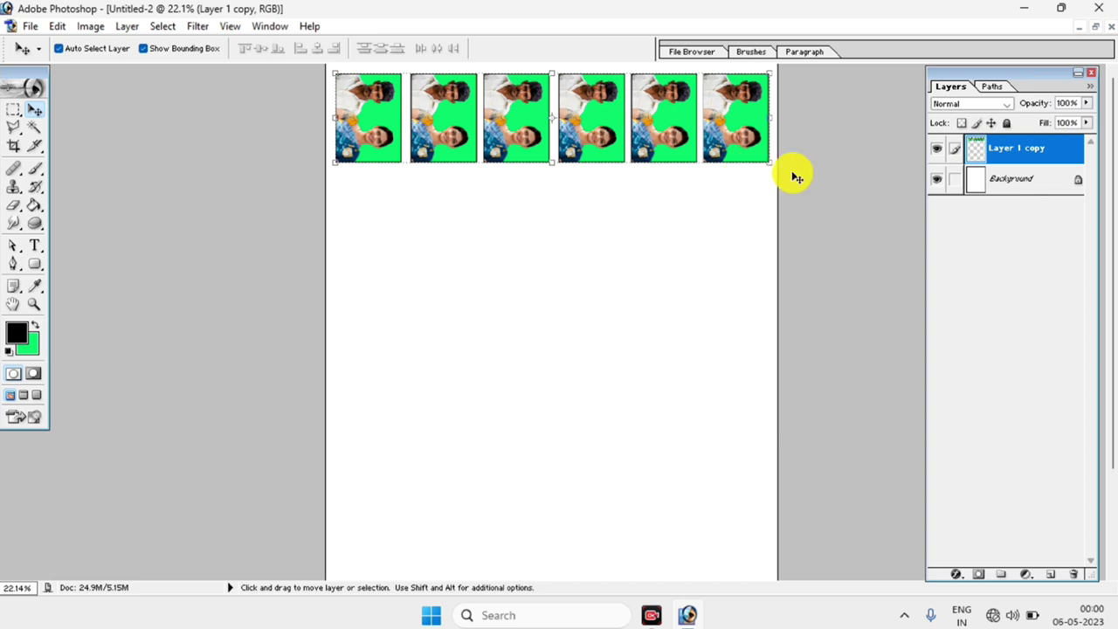
- Check the merged strip's visibility, keep Layer 1 copy active, and select the entire canvas
left_click(935, 151)
left_click(1004, 179)
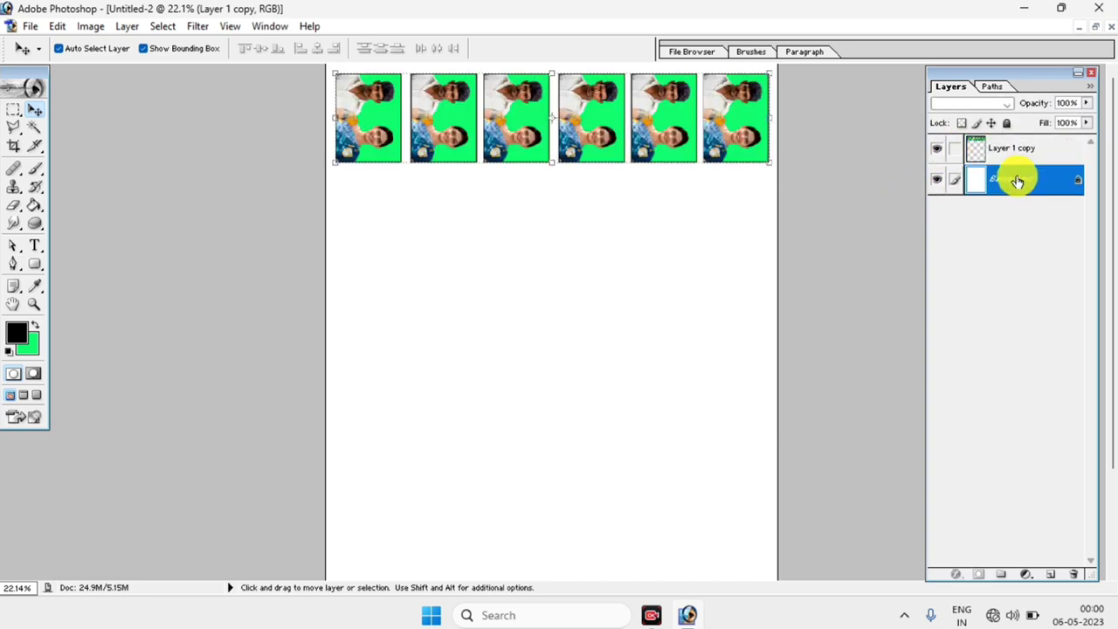
left_click(1004, 150)
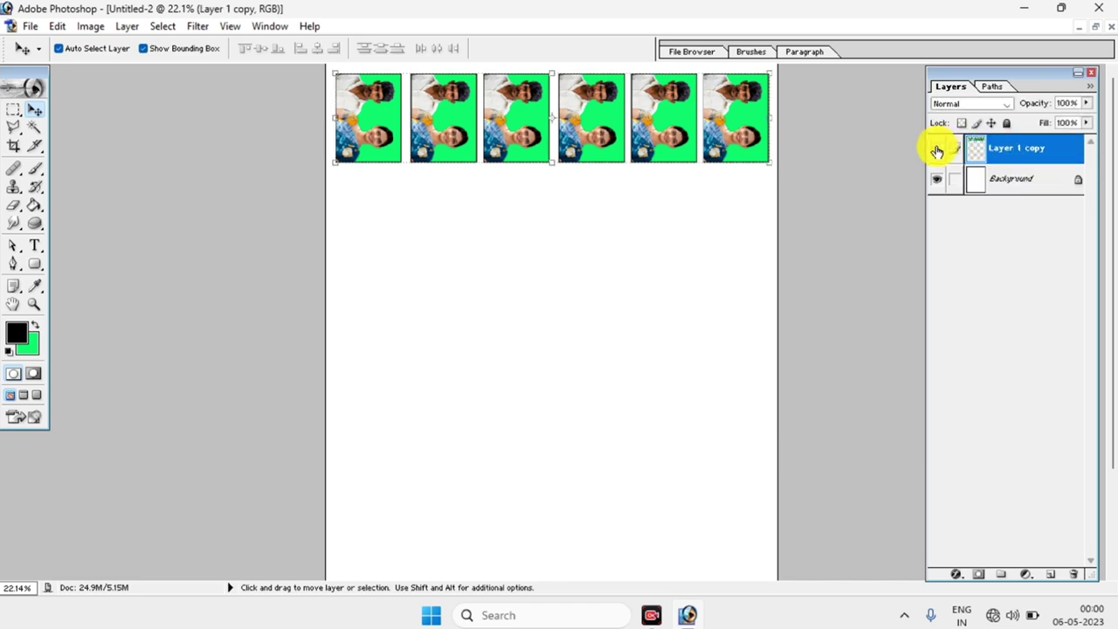
left_click(935, 150)
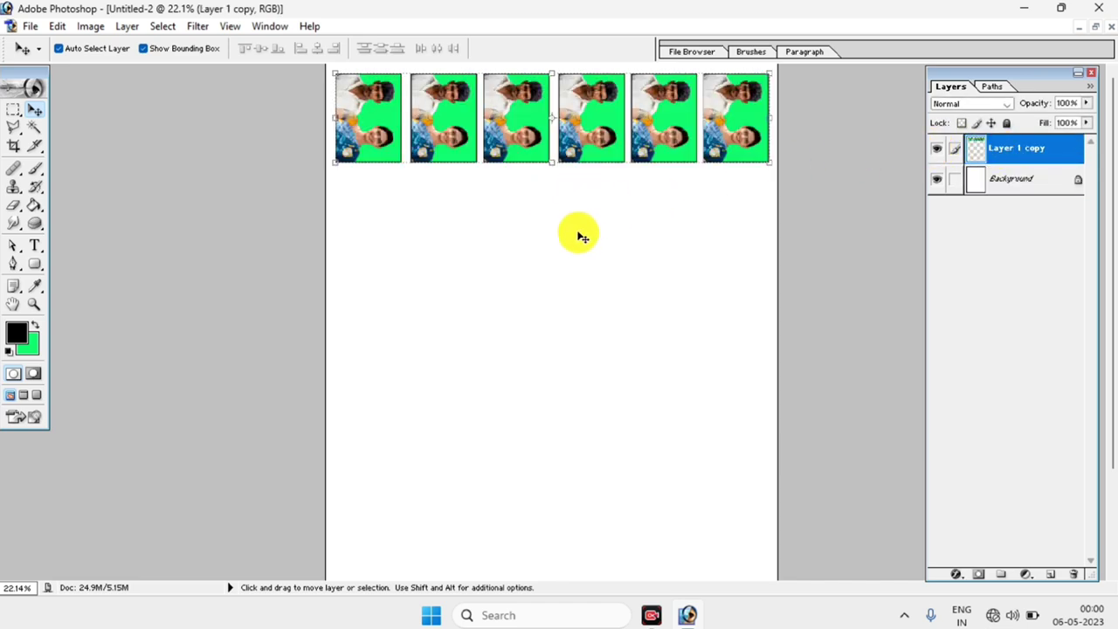
key("ctrl+a")
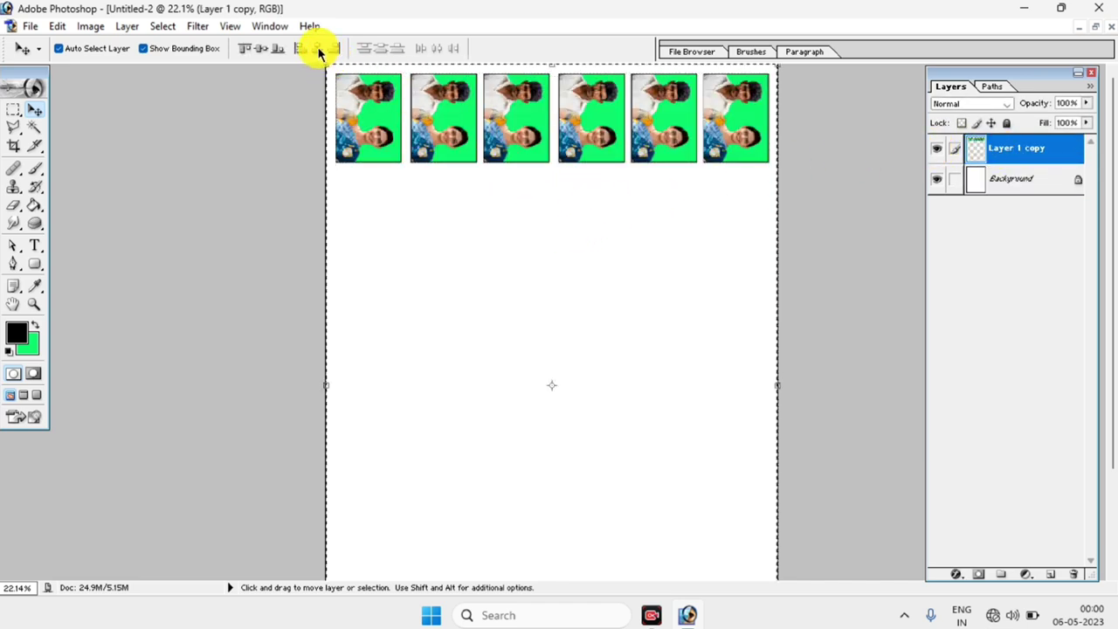
- Center the photo strip horizontally on the page and deselect
left_click(319, 49)
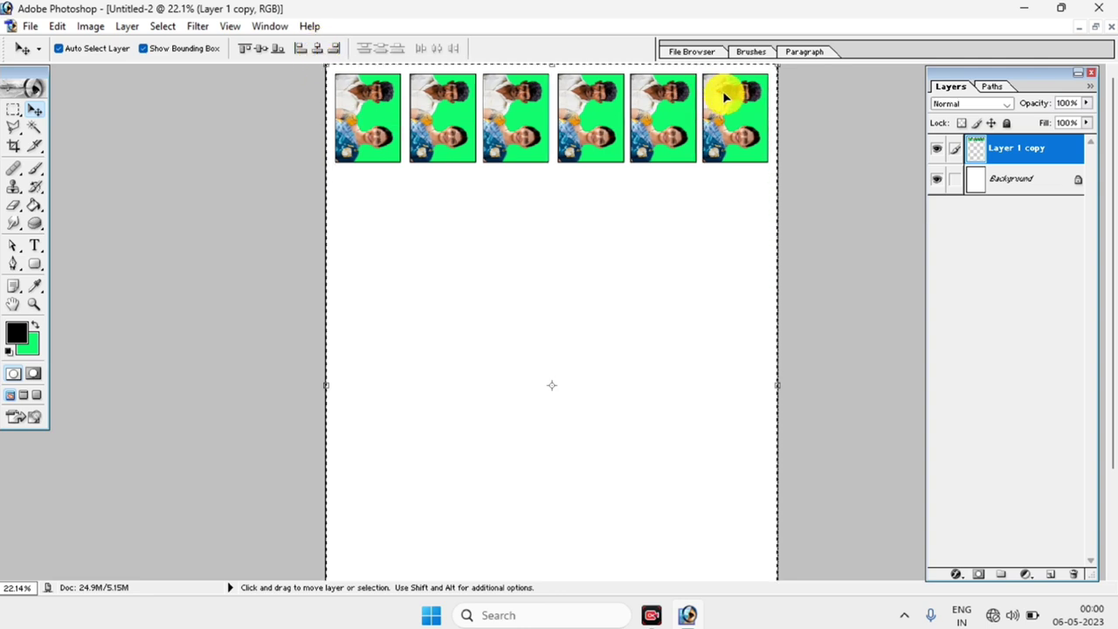
key("ctrl+d")
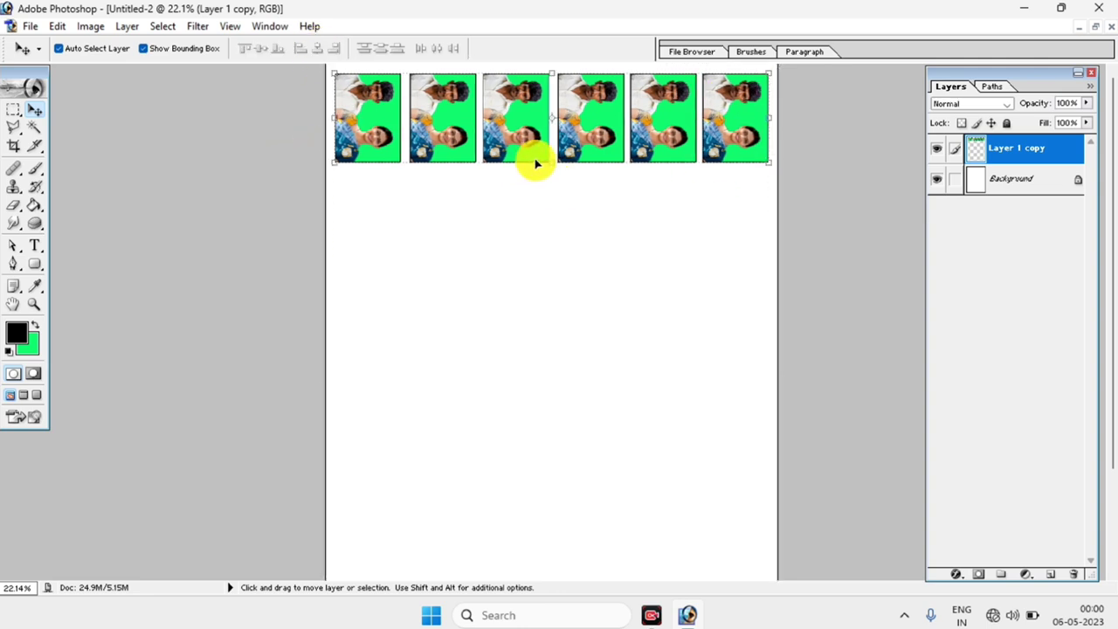
key("ctrl+minus")
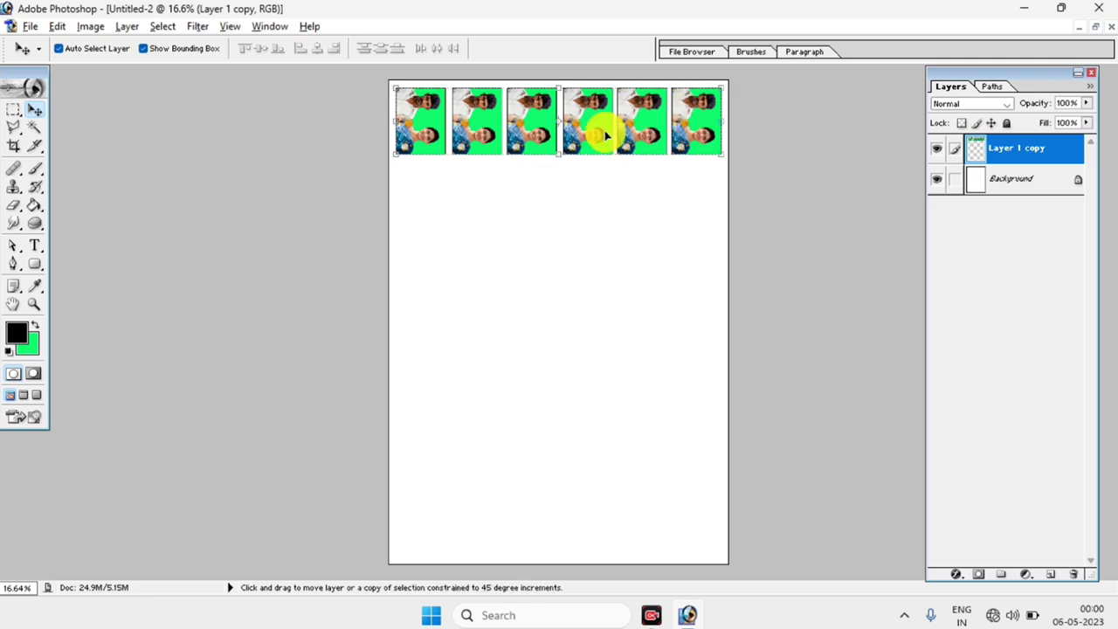
- Alt-drag duplicate photo rows down the page to six rows, undoing the surplus seventh
left_click_drag(591, 109, 591, 180, "alt")
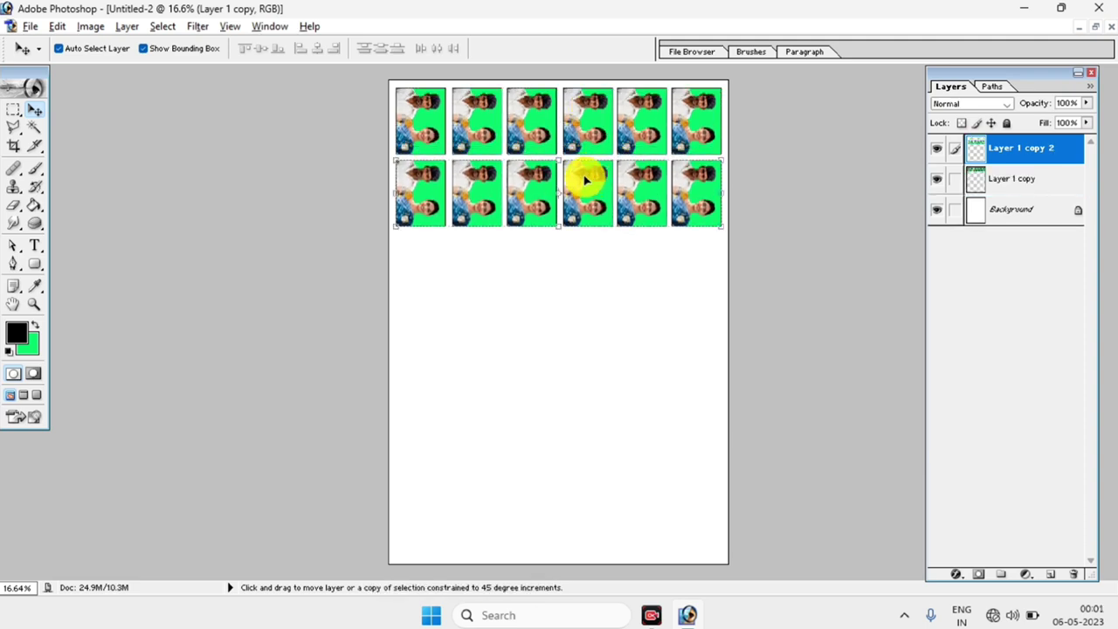
left_click_drag(585, 181, 585, 254, "alt")
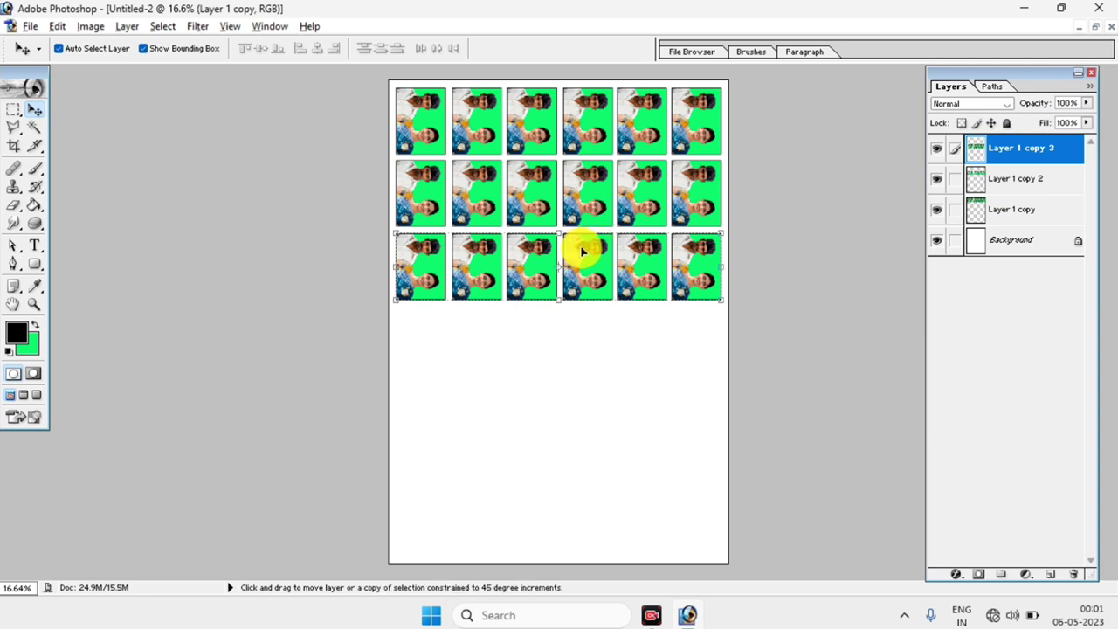
left_click_drag(584, 253, 569, 542, "alt")
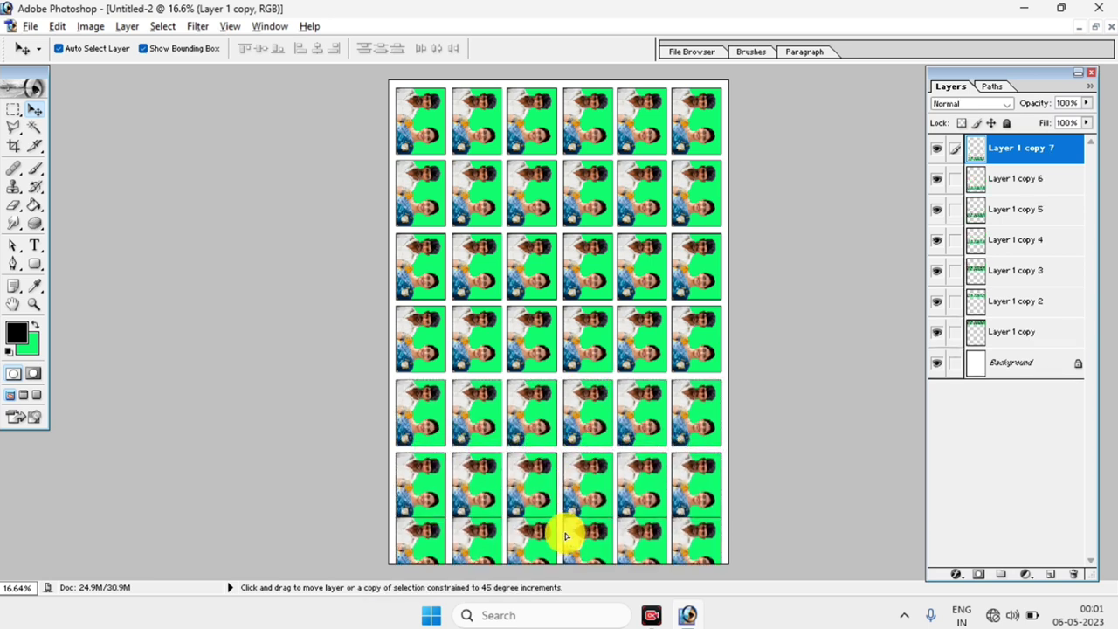
key("ctrl+z")
left_click(614, 547)
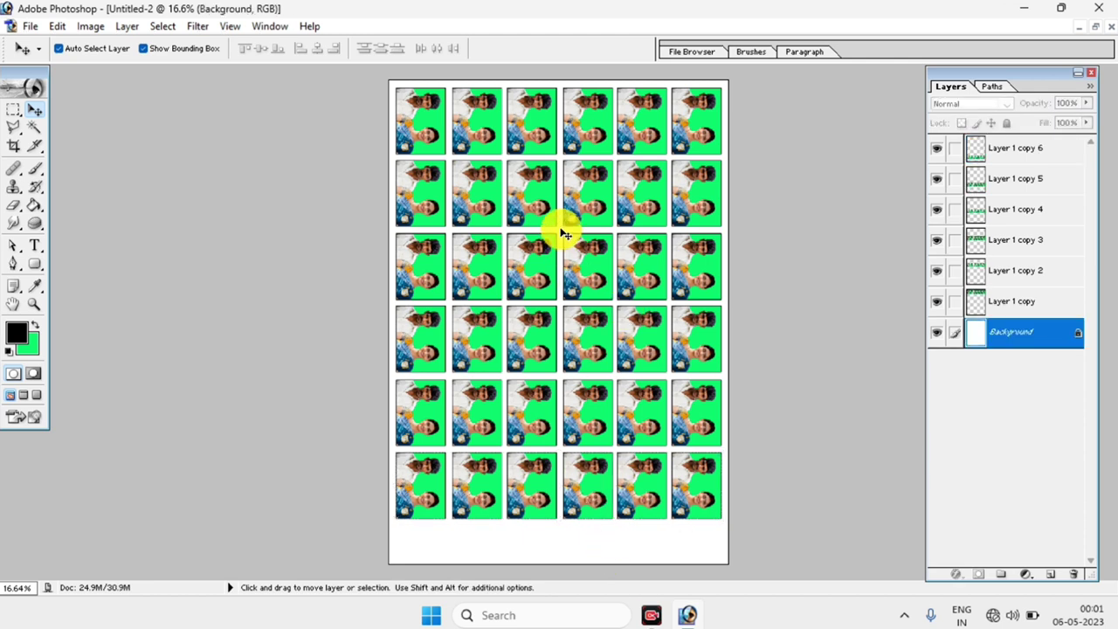
left_click(578, 483)
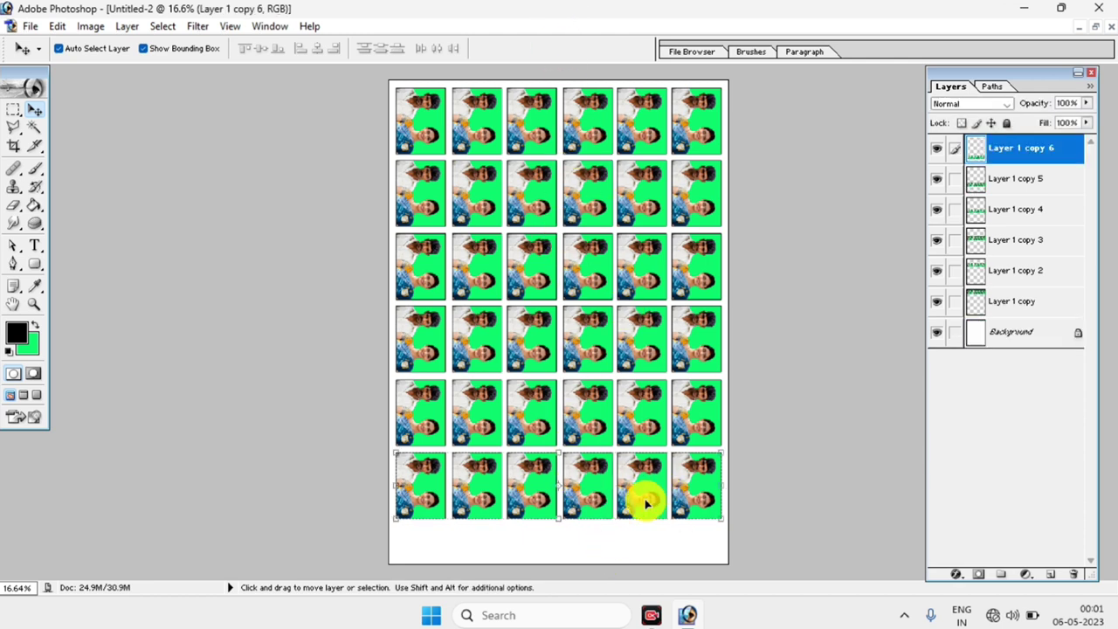
scroll(576, 393, "down", 1)
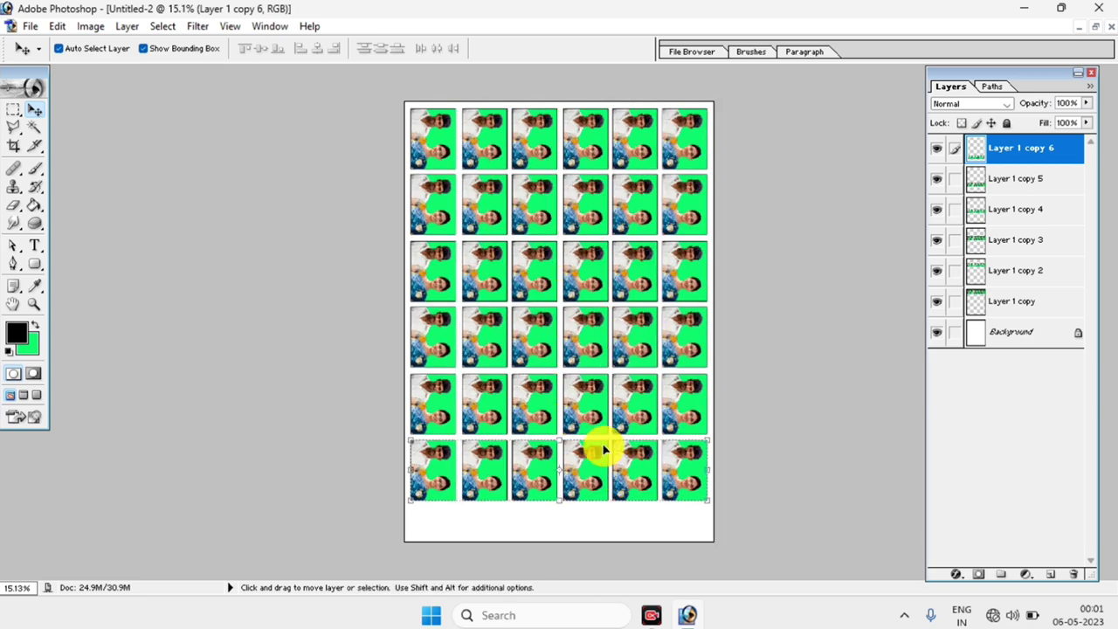
- Start saving a copy of the sheet to the Desktop in JPEG format
left_click(32, 26)
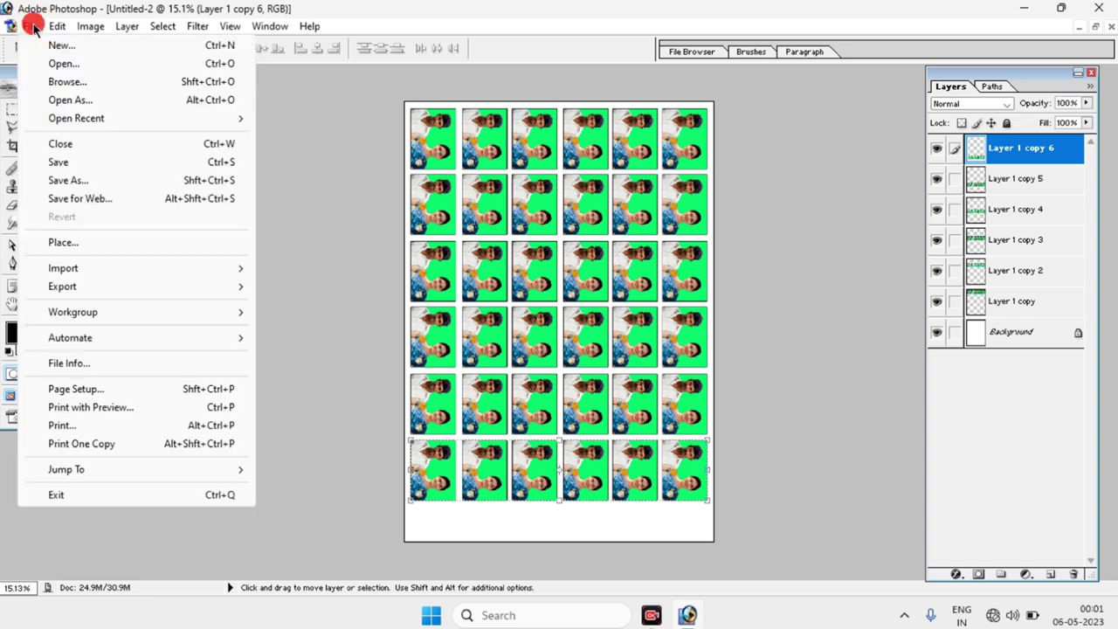
left_click(79, 180)
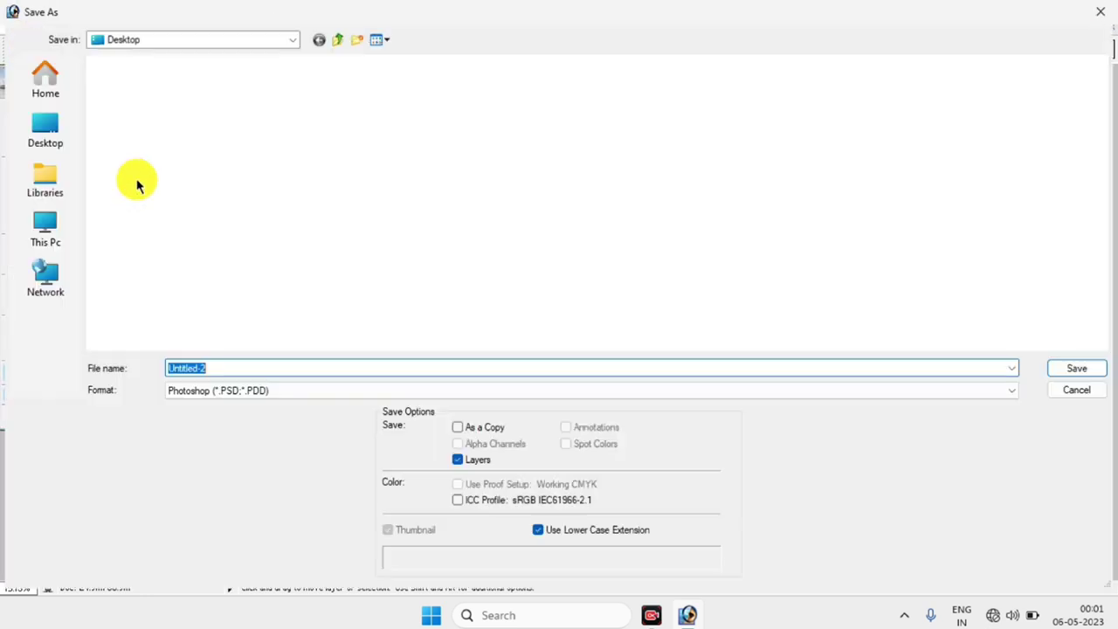
left_click(42, 142)
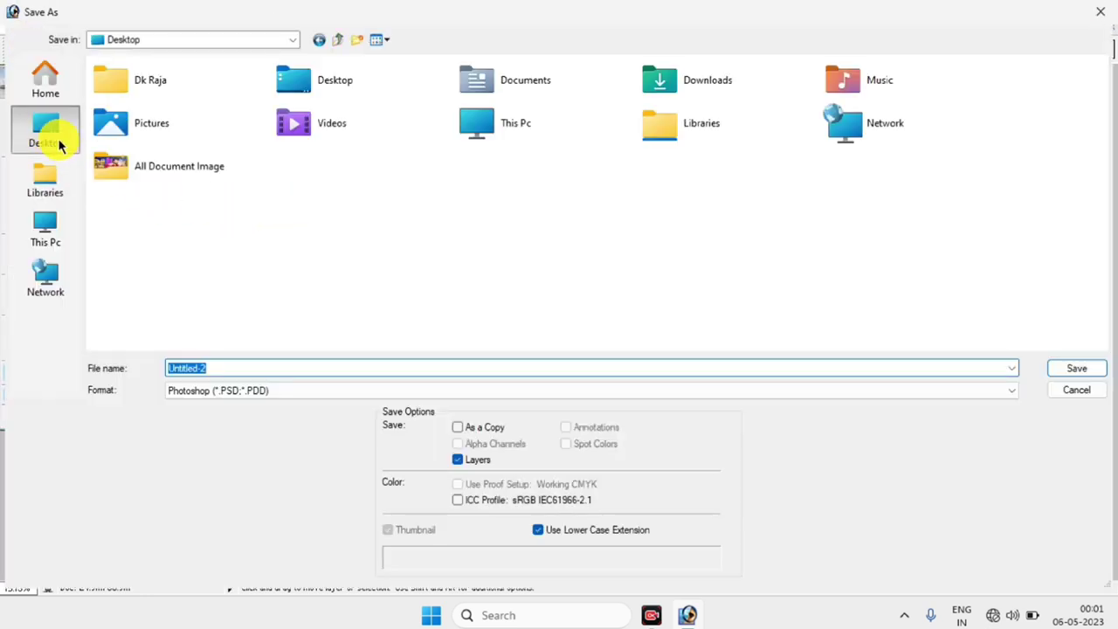
left_click(227, 391)
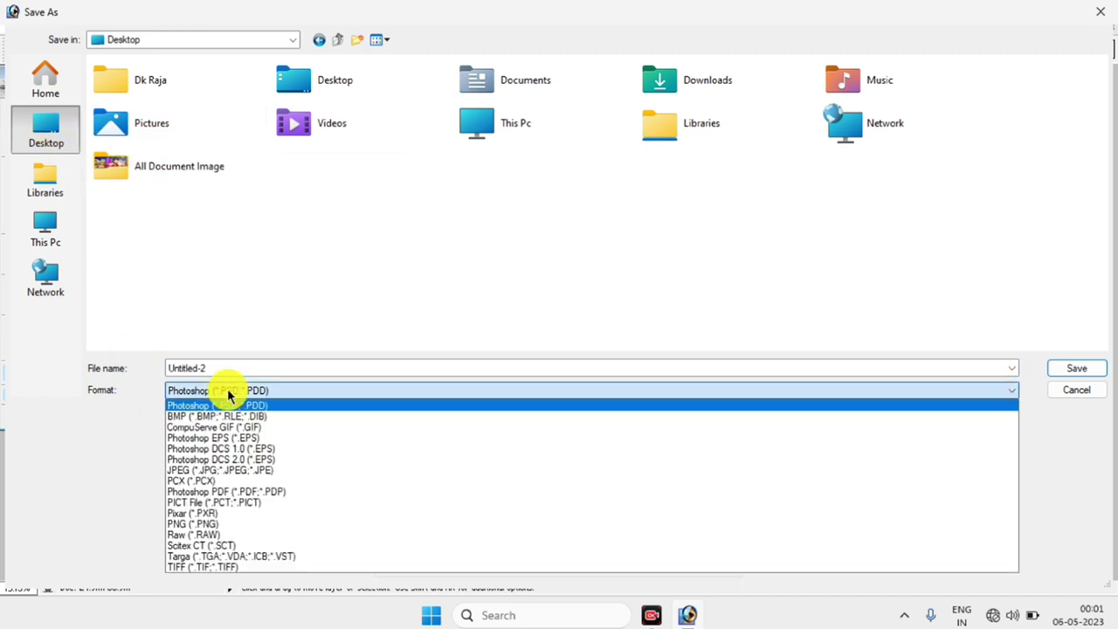
left_click(245, 473)
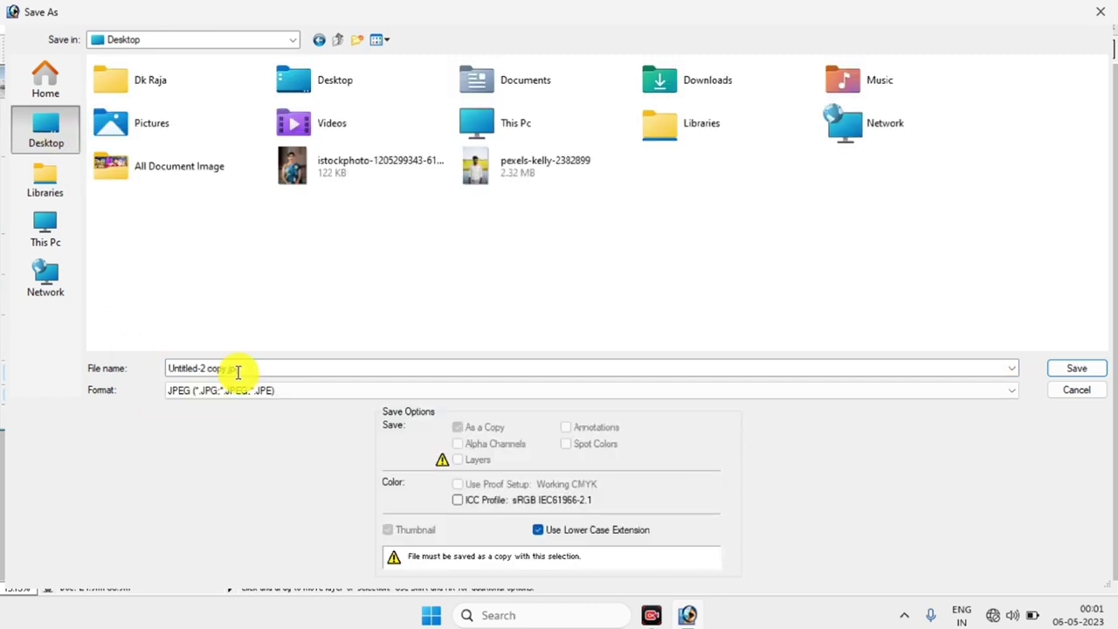
- Rename the file, save it at maximum JPEG Quality 12, and minimize Photoshop
double_click(265, 369)
type("m")
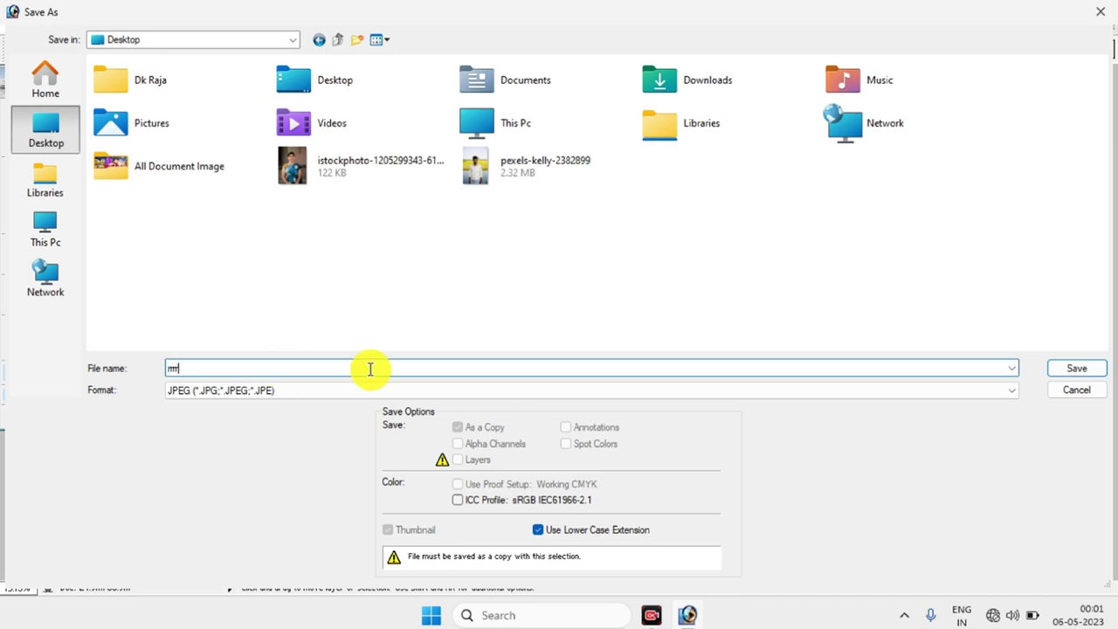
left_click(1062, 371)
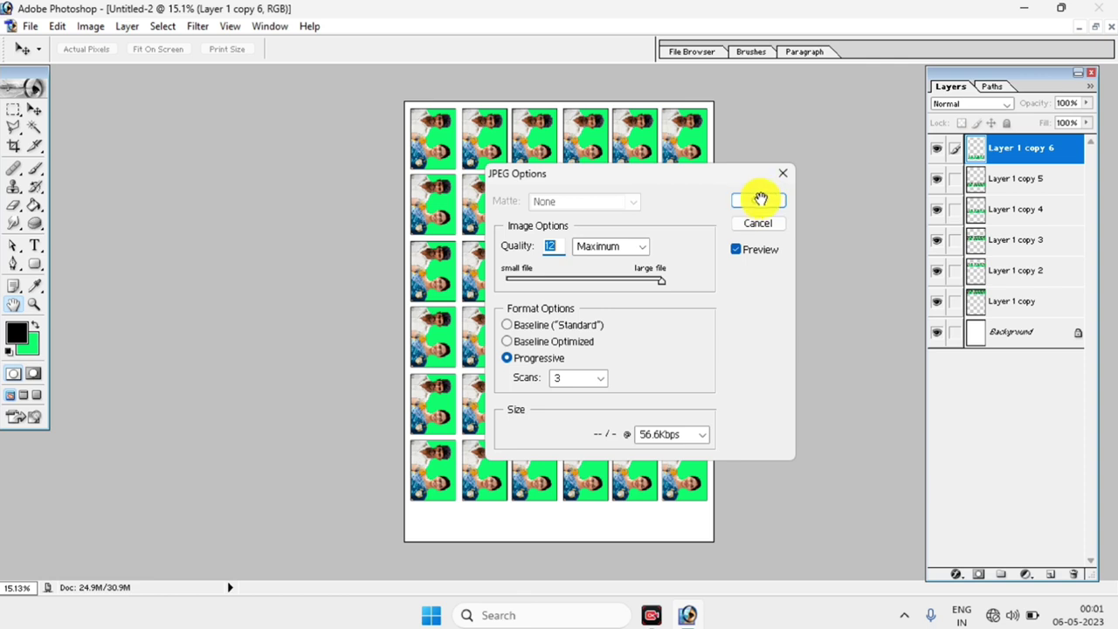
left_click(758, 200)
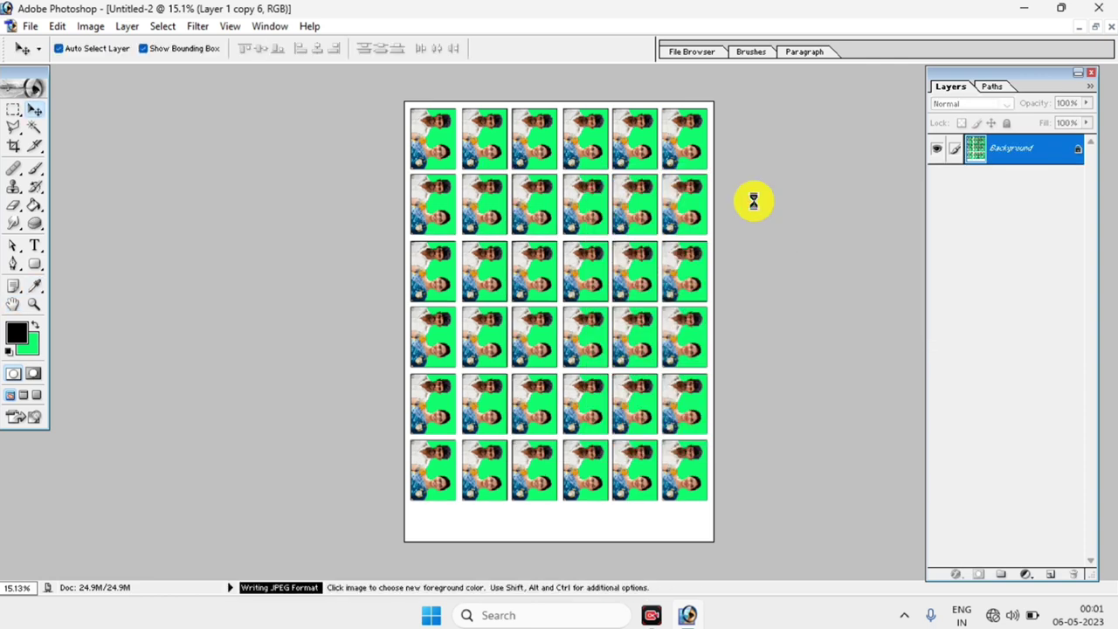
left_click(1024, 9)
mouse_move(26, 105)
left_mouse_down()
mouse_move(42, 380)
mouse_move(30, 506)
left_mouse_up()
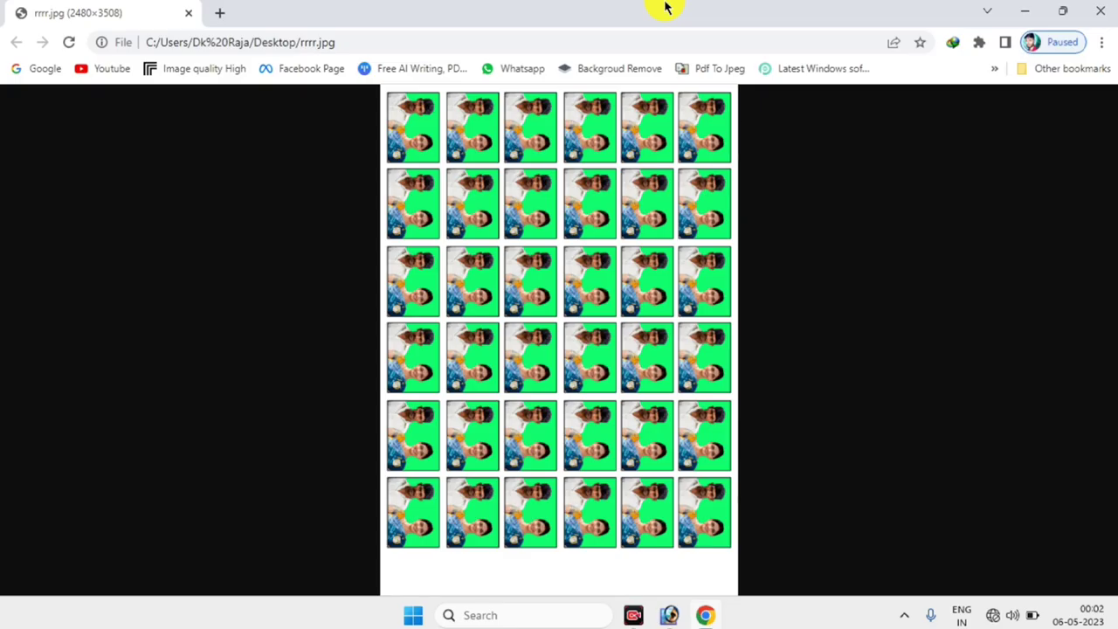
- Zoom rrrr.jpg in and out in Chrome to inspect the bordered couple photos
key("ctrl+plus")
key("ctrl+plus")
key("ctrl+plus")
key("ctrl+plus")
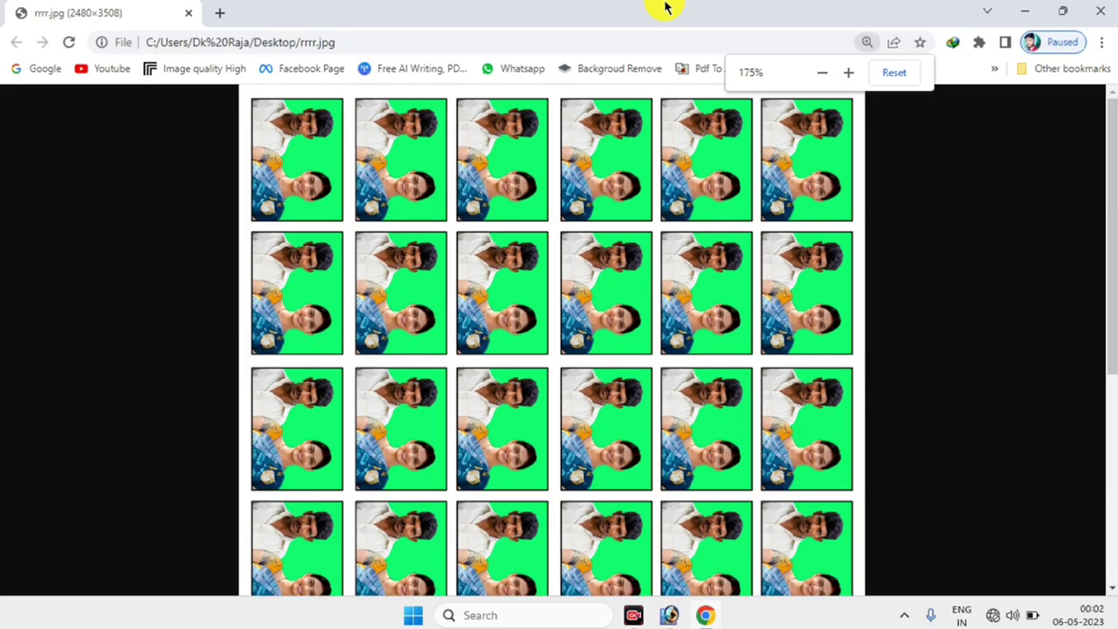
key("ctrl+plus")
key("ctrl+plus")
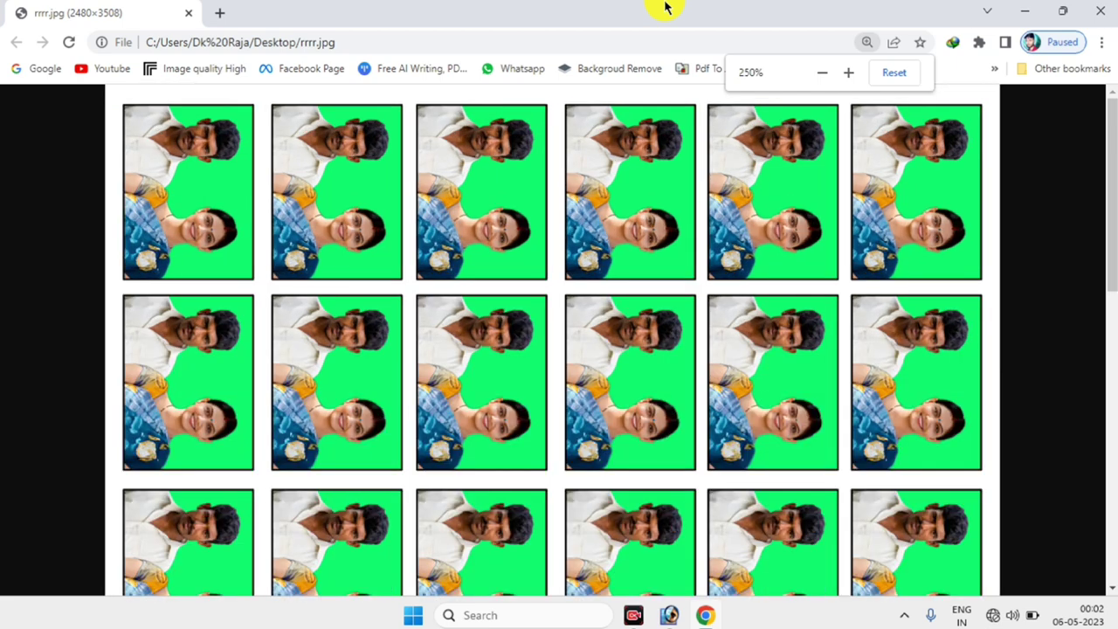
key("ctrl+plus")
key("ctrl+minus")
key("ctrl+minus")
key("ctrl+minus")
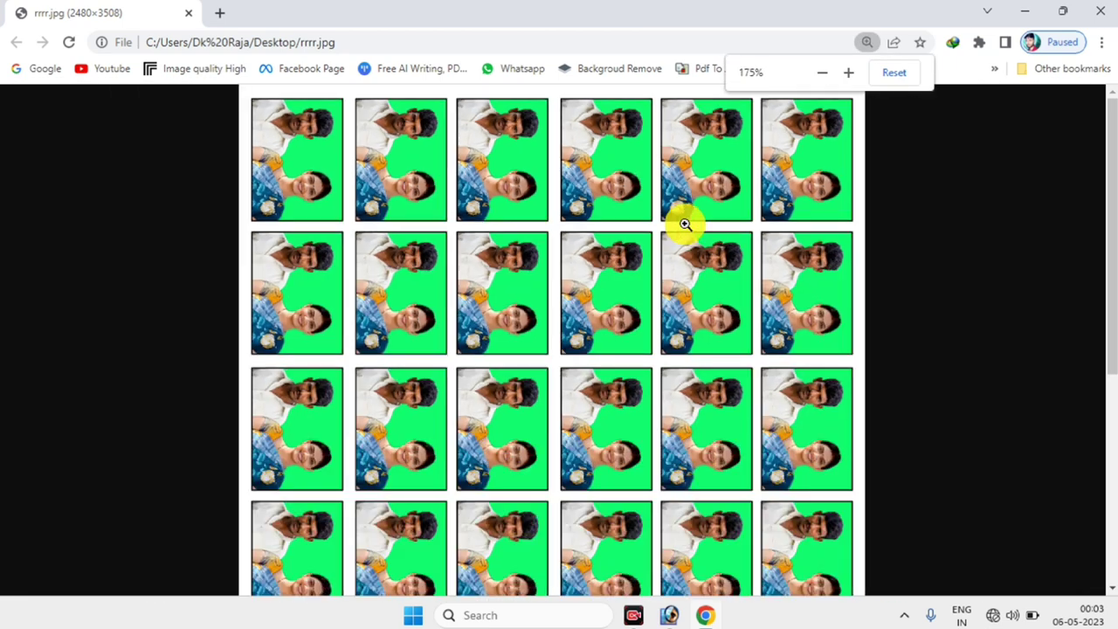
key("ctrl+minus")
key("ctrl+plus")
key("ctrl+plus")
key("ctrl+plus")
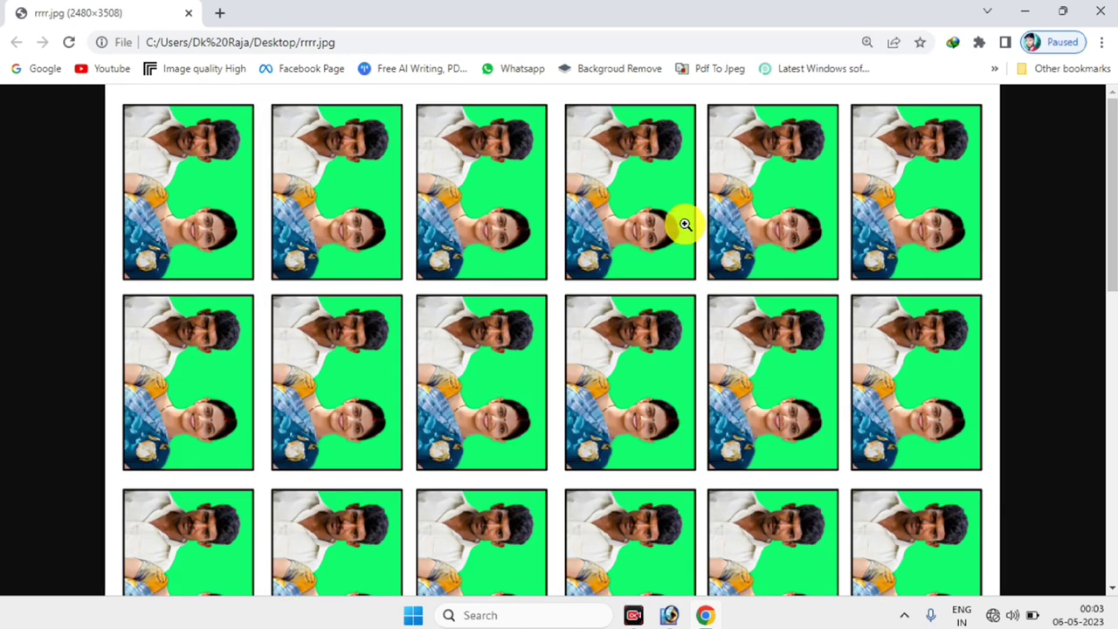
key("ctrl+plus")
key("ctrl+plus")
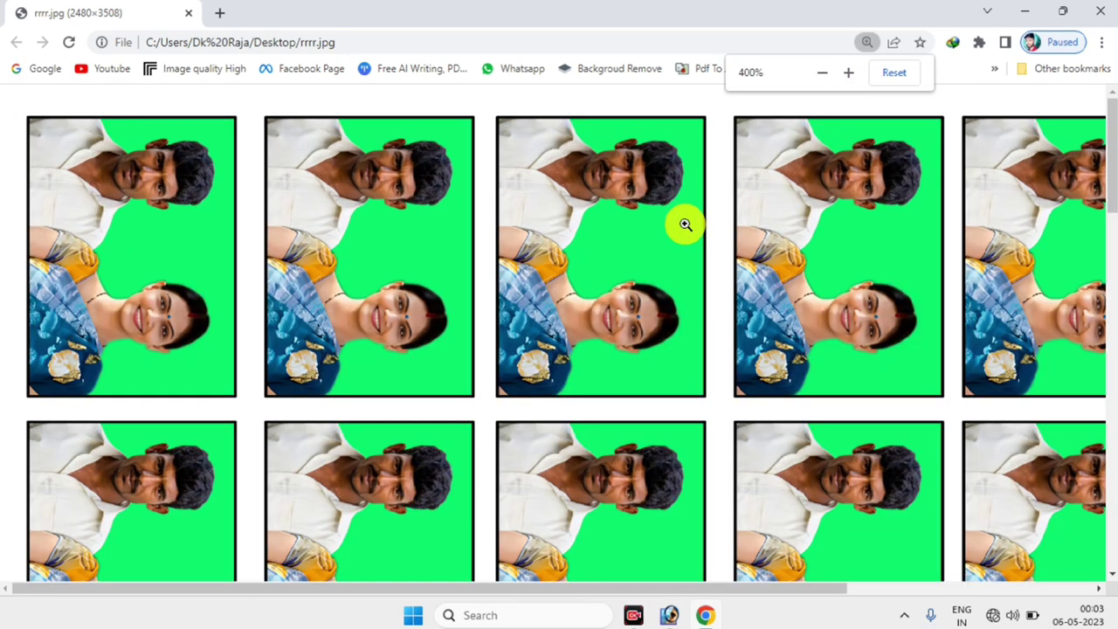
key("ctrl+minus")
key("ctrl+minus")
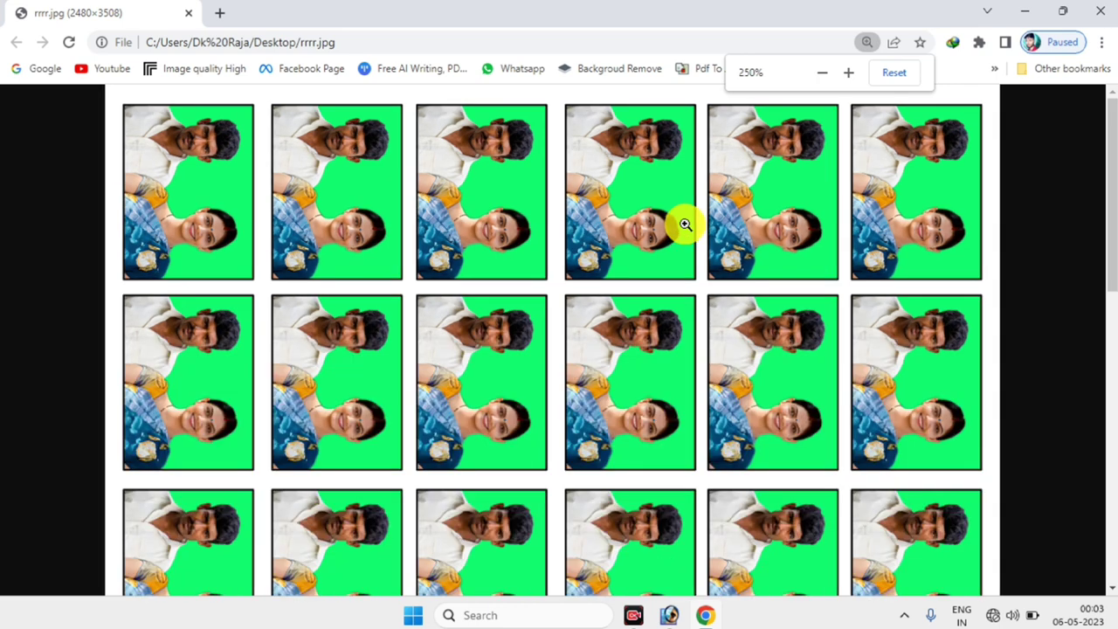
key("ctrl+plus")
key("ctrl+plus")
key("ctrl+plus")
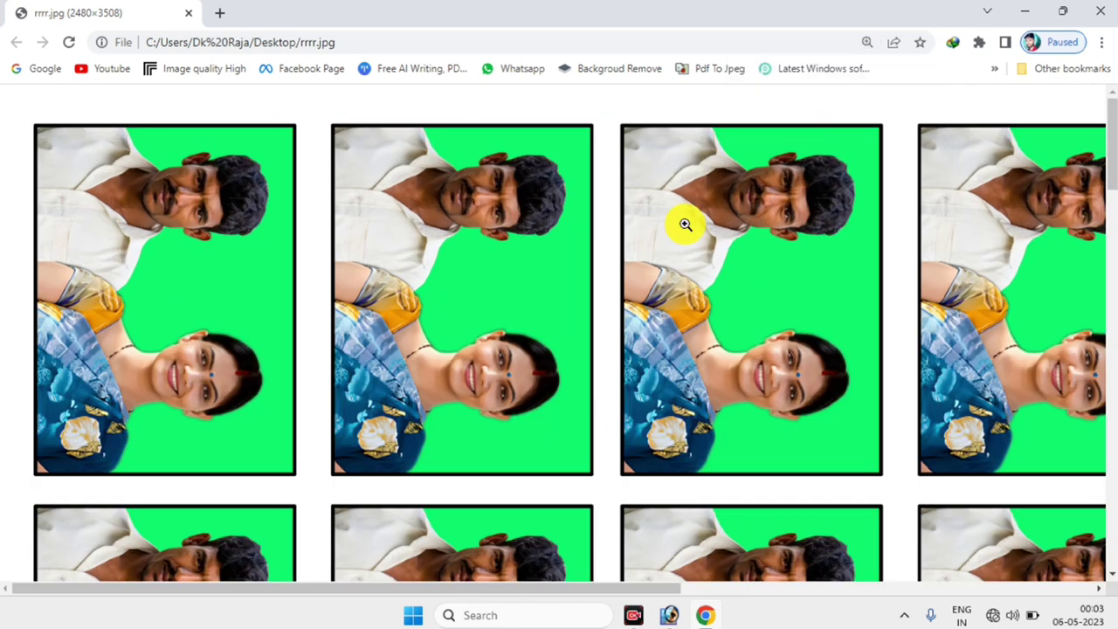
key("ctrl+minus")
key("ctrl+minus")
key("ctrl+minus")
key("ctrl+minus")
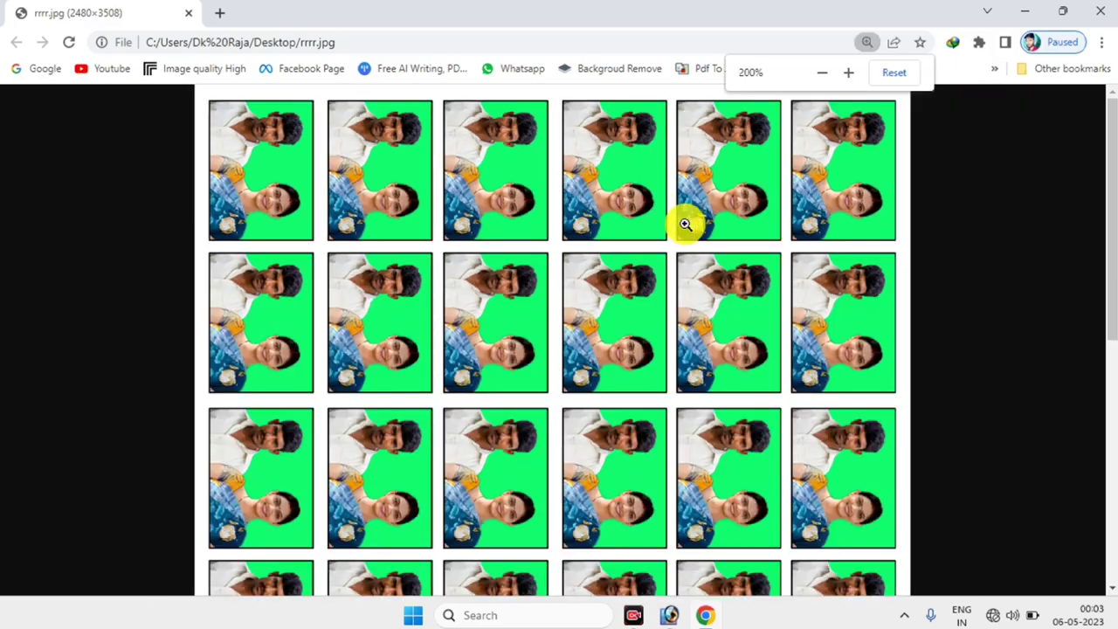